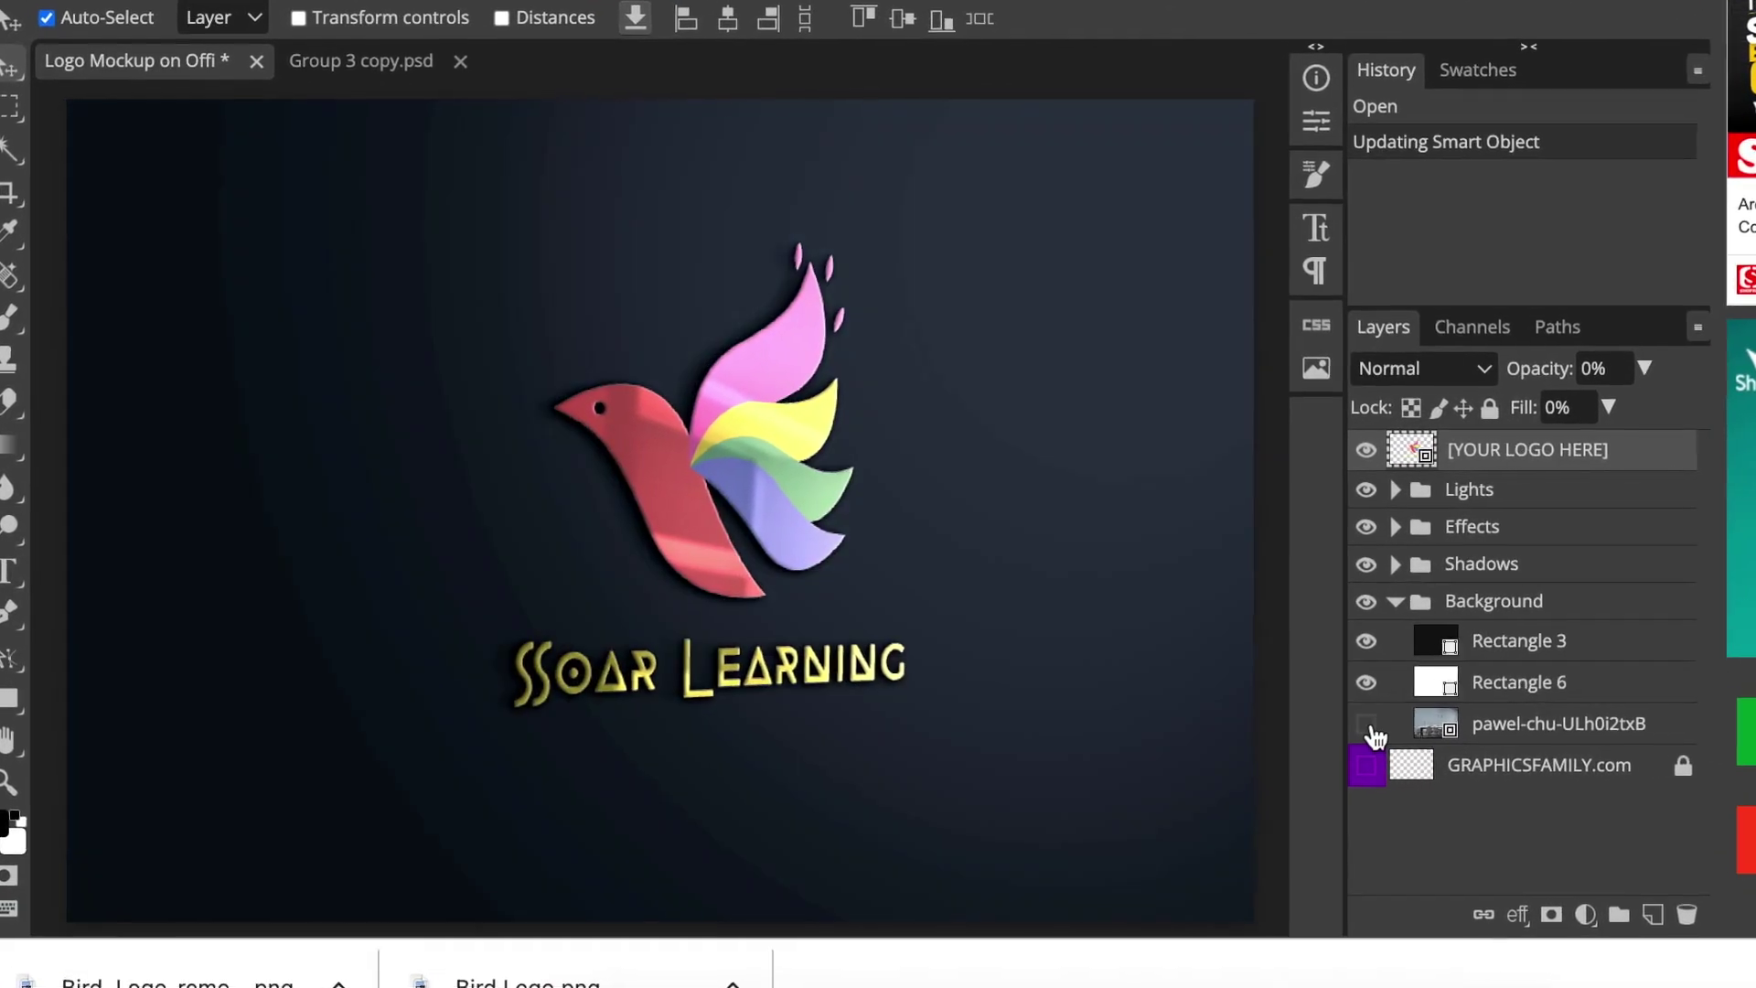
- Show the pawel-chu office photo and warp the sky image's corners and top edge onto the wall
left_click(1366, 723)
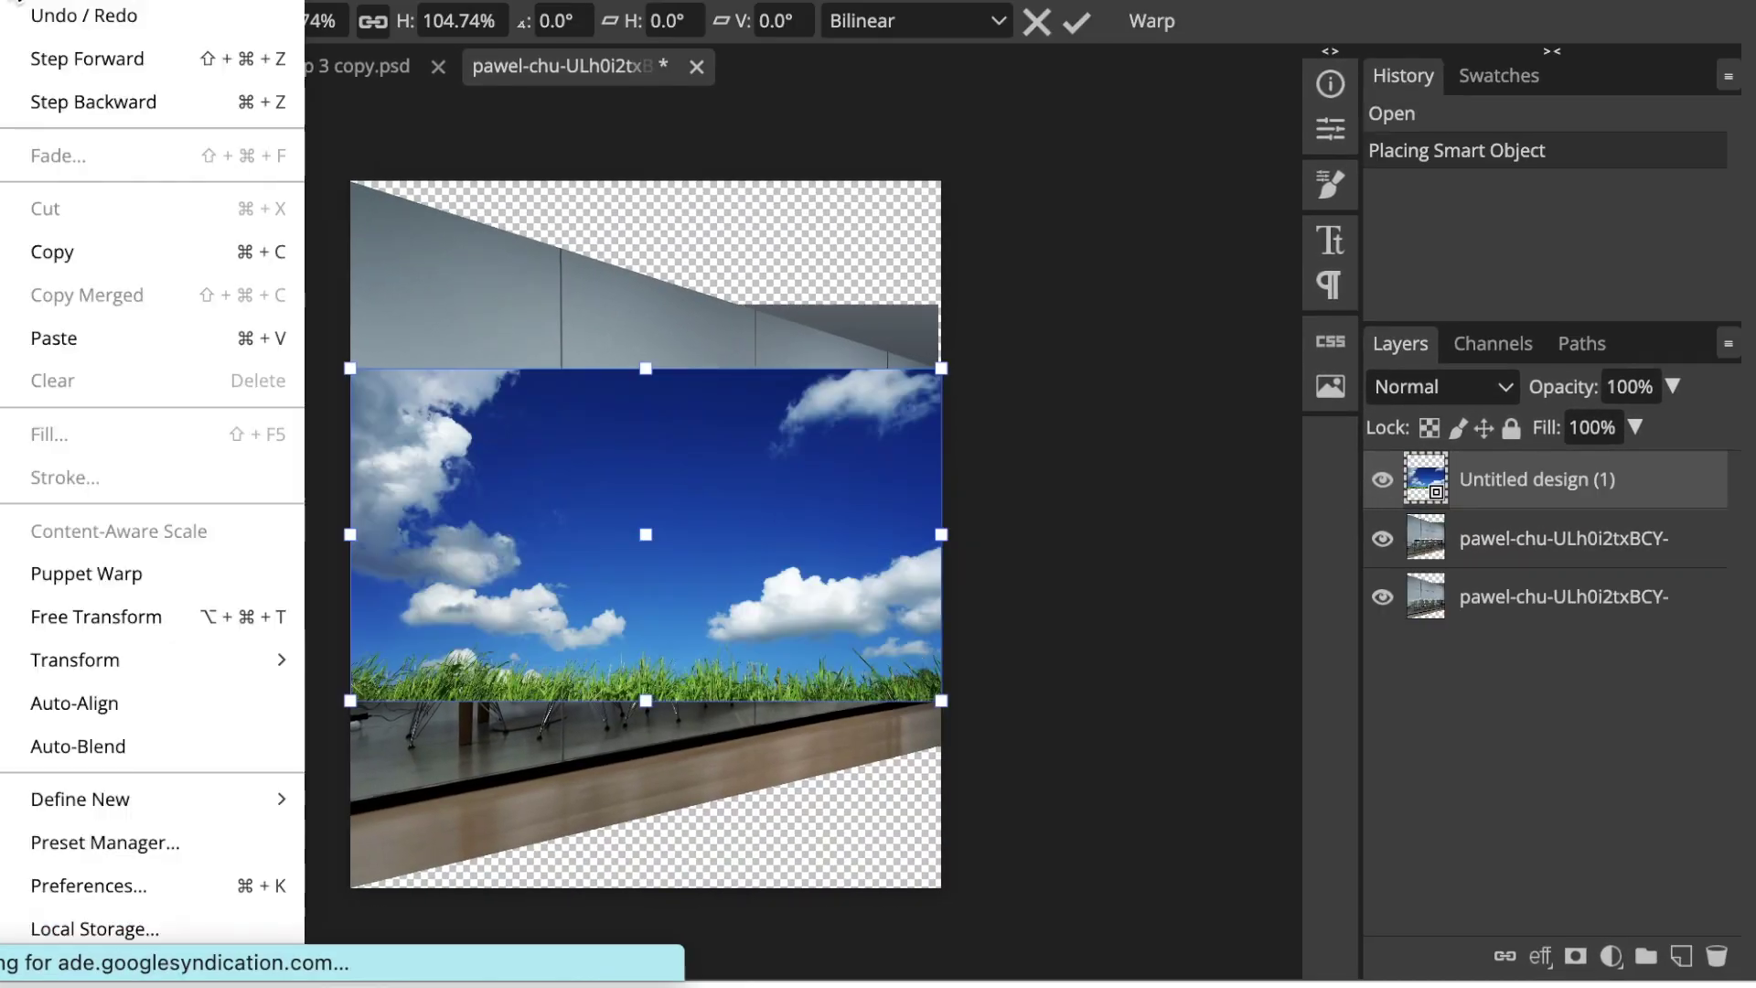
left_click(365, 654)
left_click_drag(350, 369, 345, 168)
left_click_drag(547, 369, 568, 262)
left_click_drag(744, 370, 757, 321)
left_click_drag(351, 701, 354, 901)
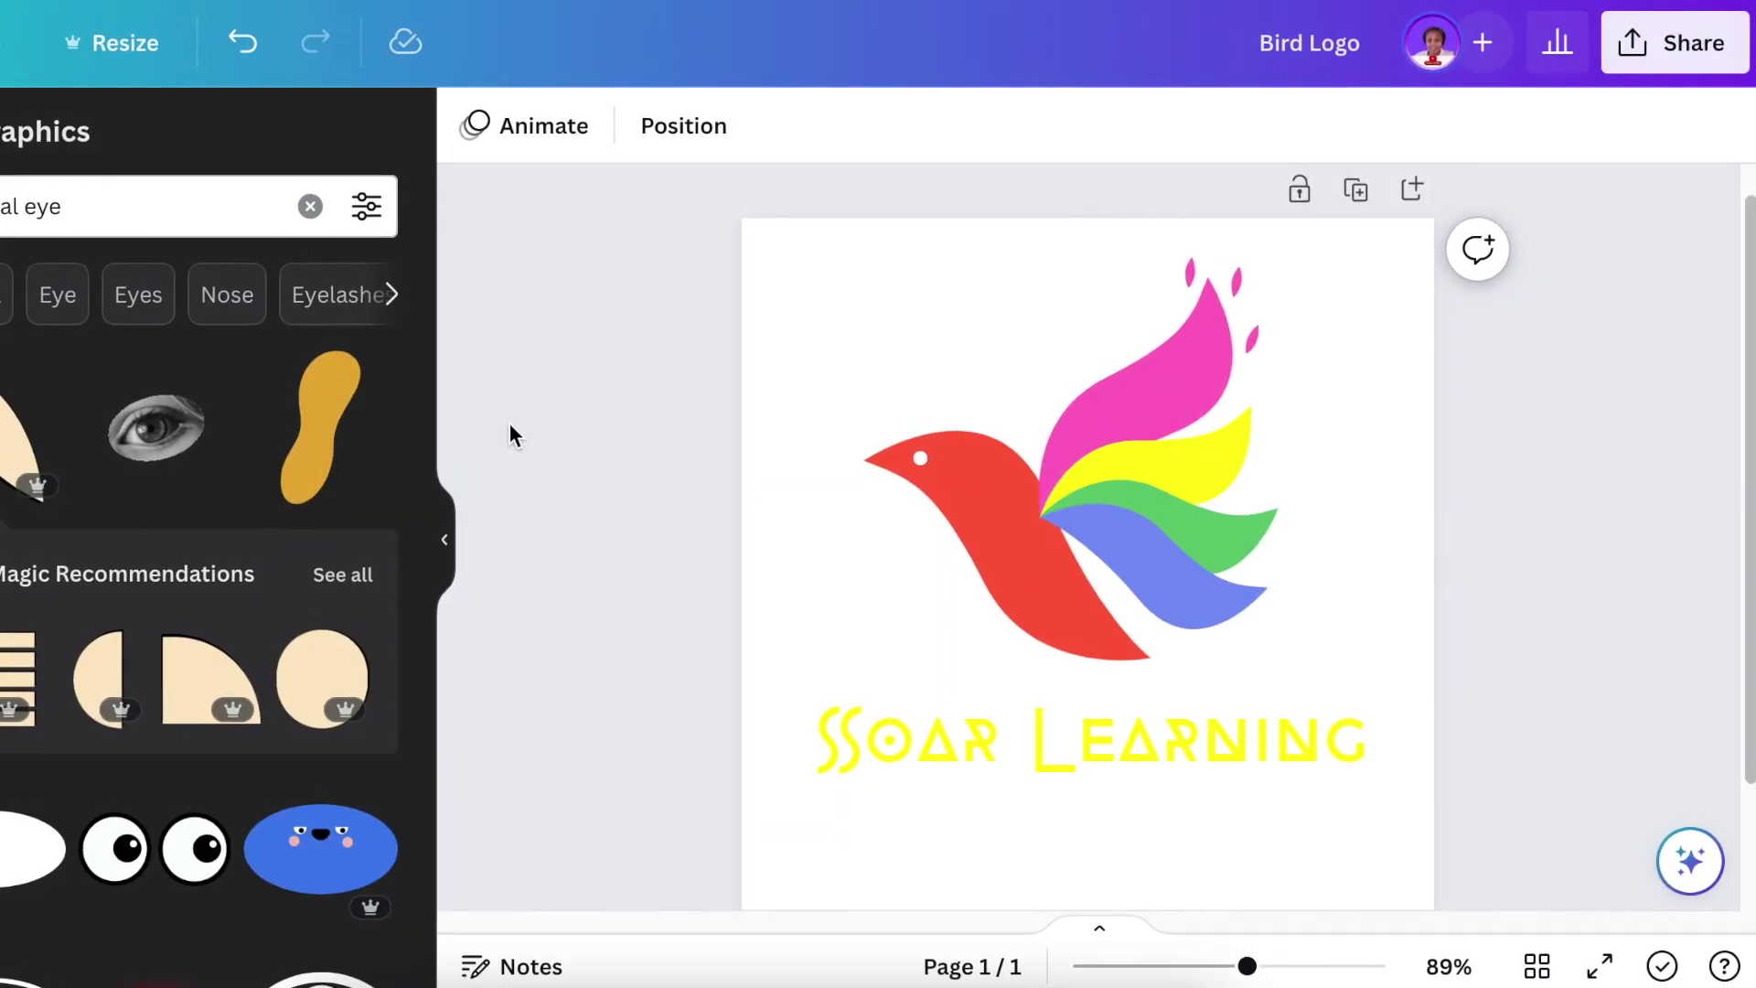
- Download the Canva Bird Logo design as a PNG from the Share menu
left_click(1729, 37)
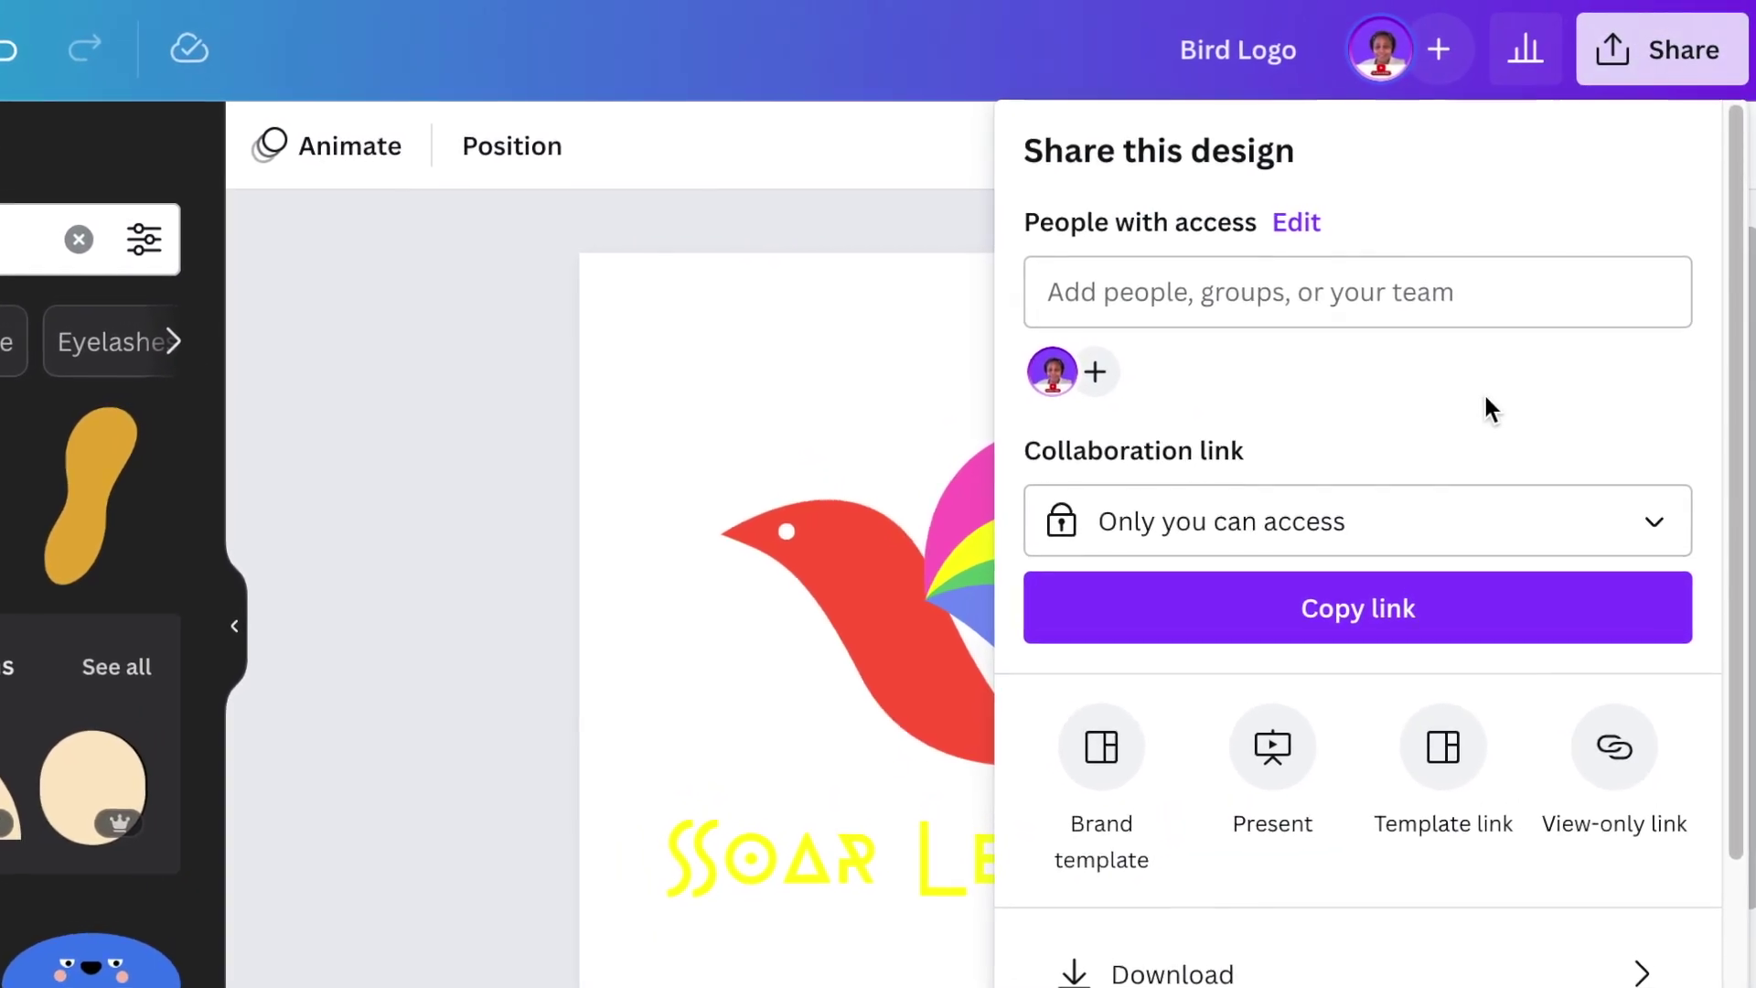
scroll(1485, 398, "down", 2)
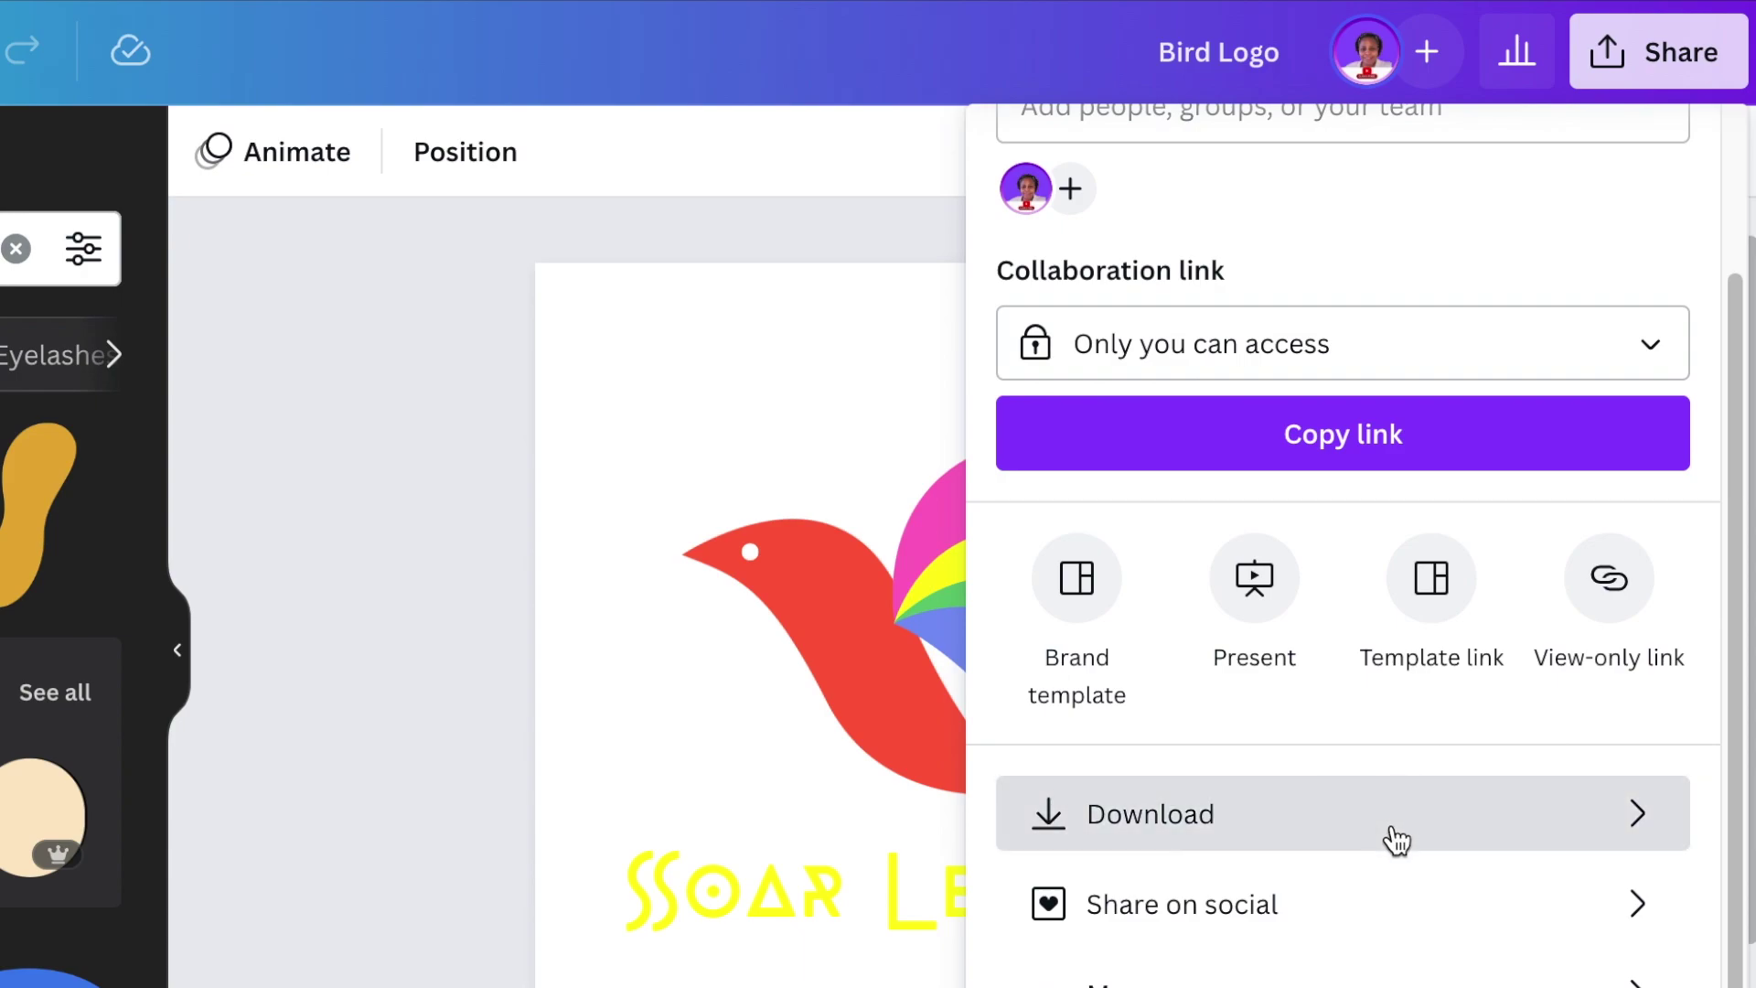
left_click(1397, 840)
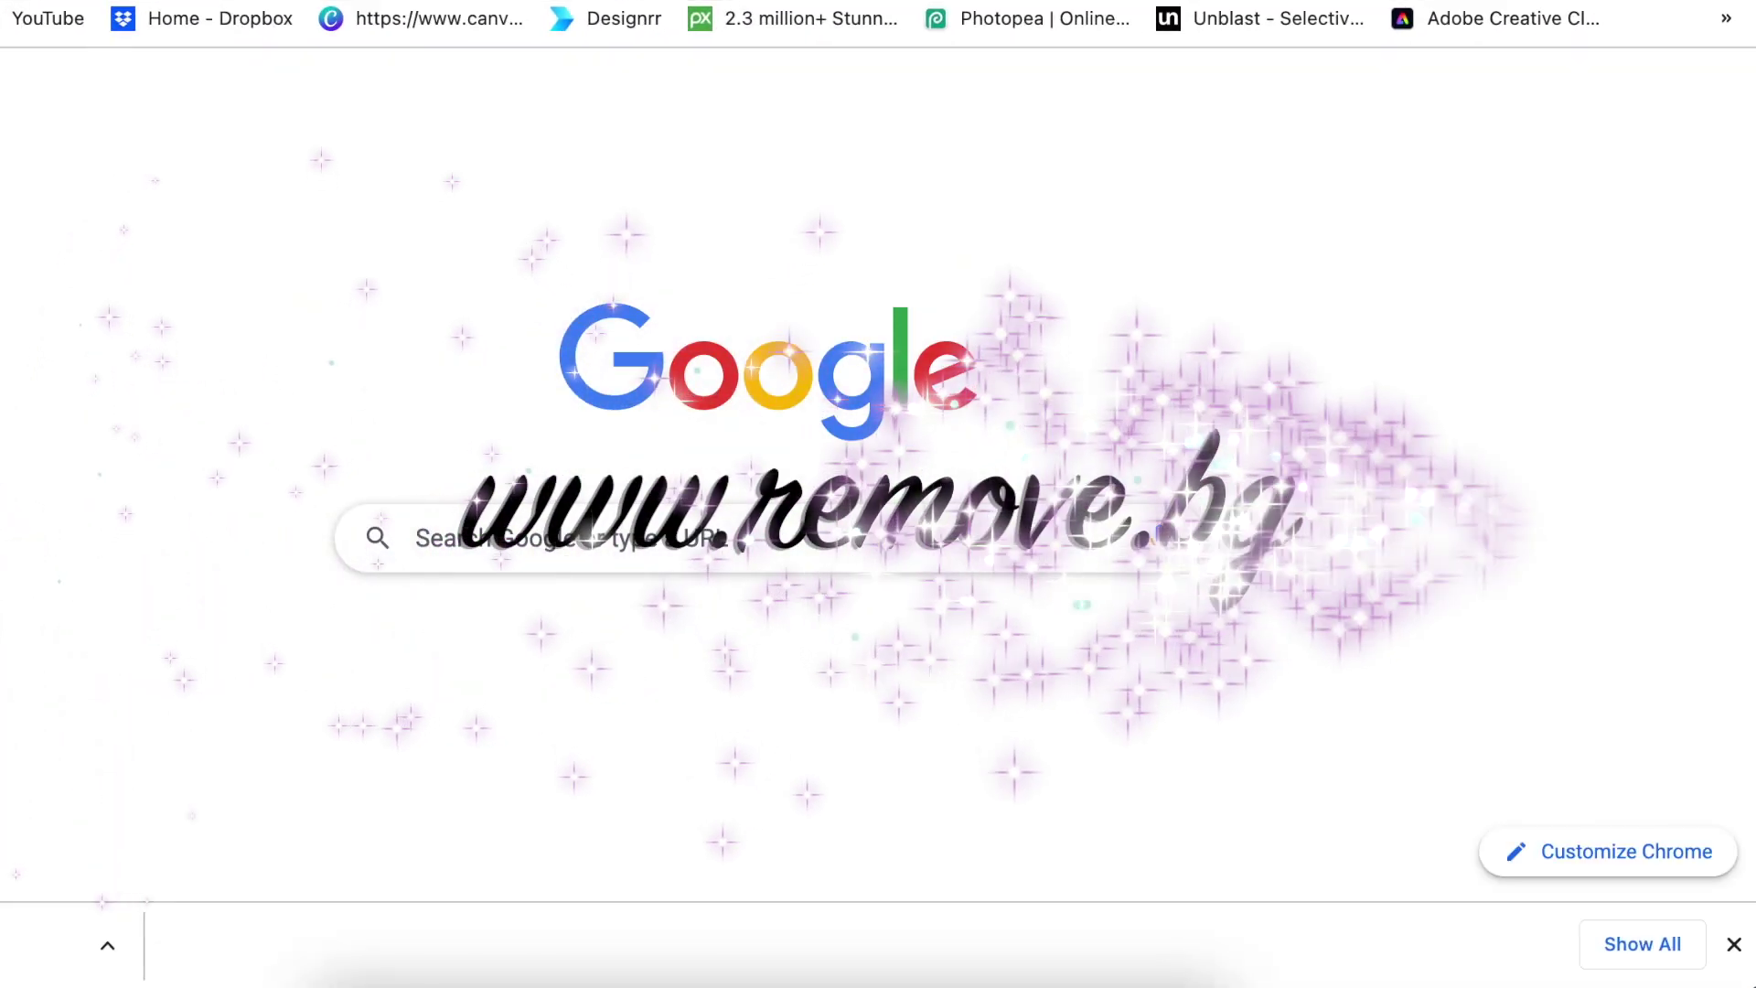
- Upload Bird Logo.png to remove.bg and download the transparent-background version
type("remove bg")
key("Return")
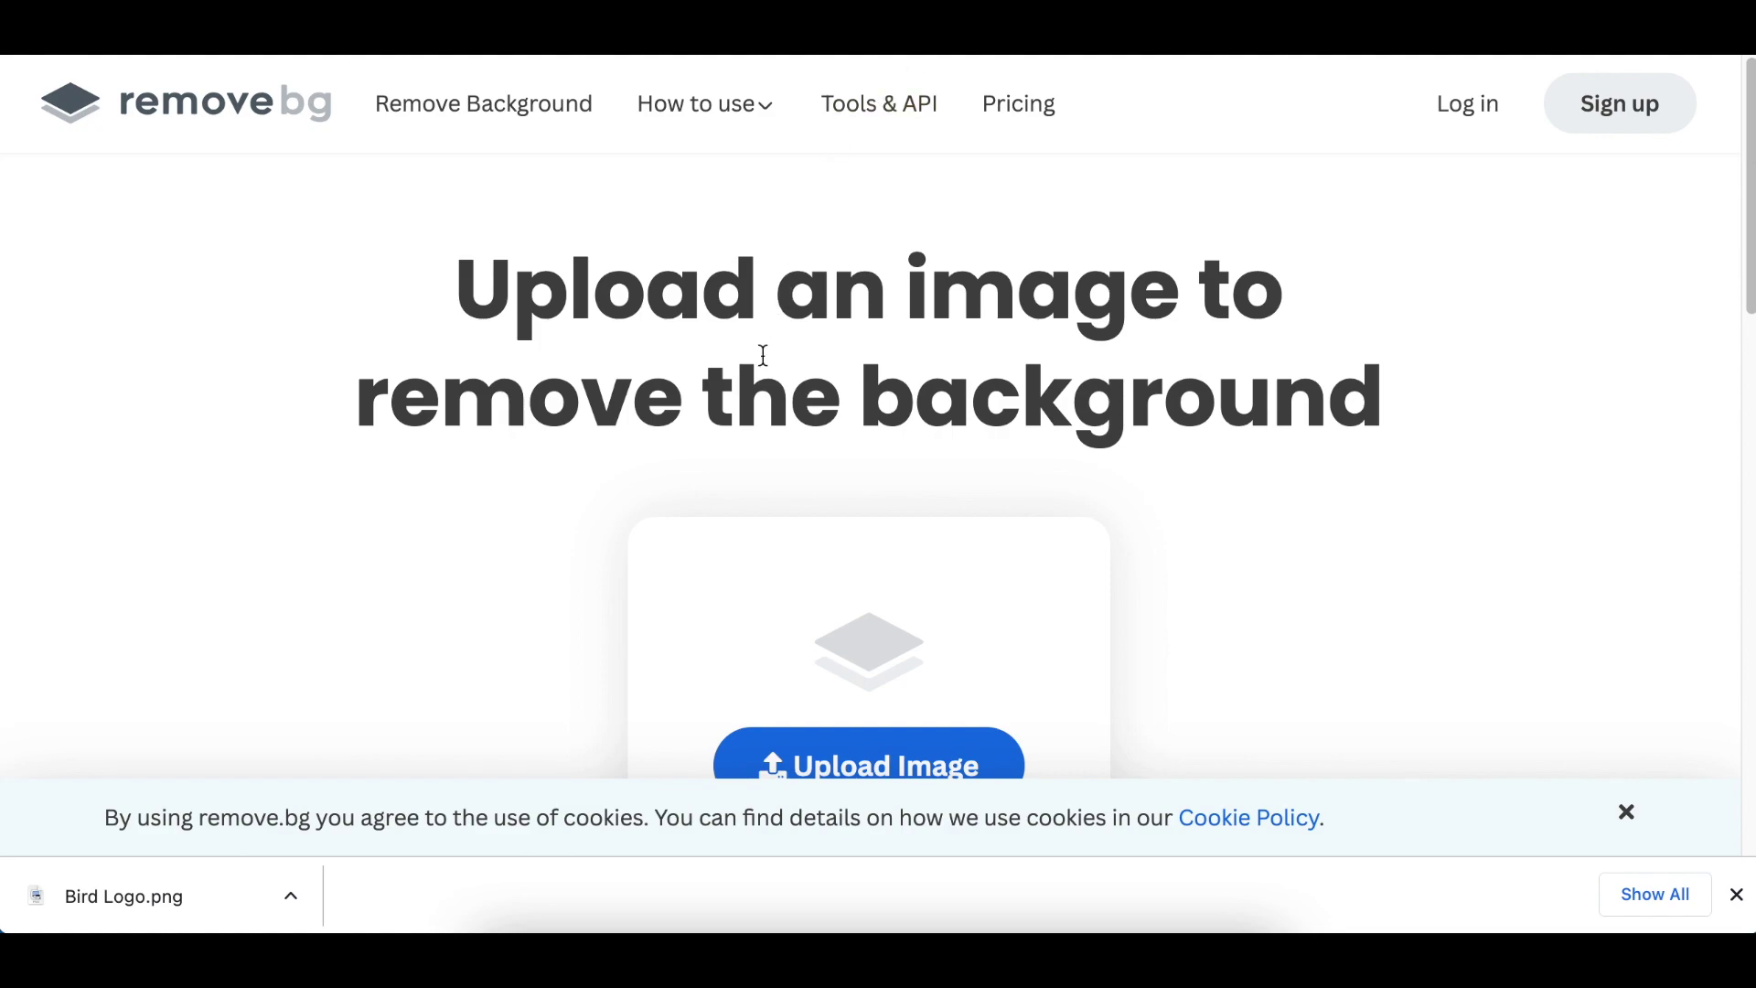
left_click_drag(228, 892, 623, 773)
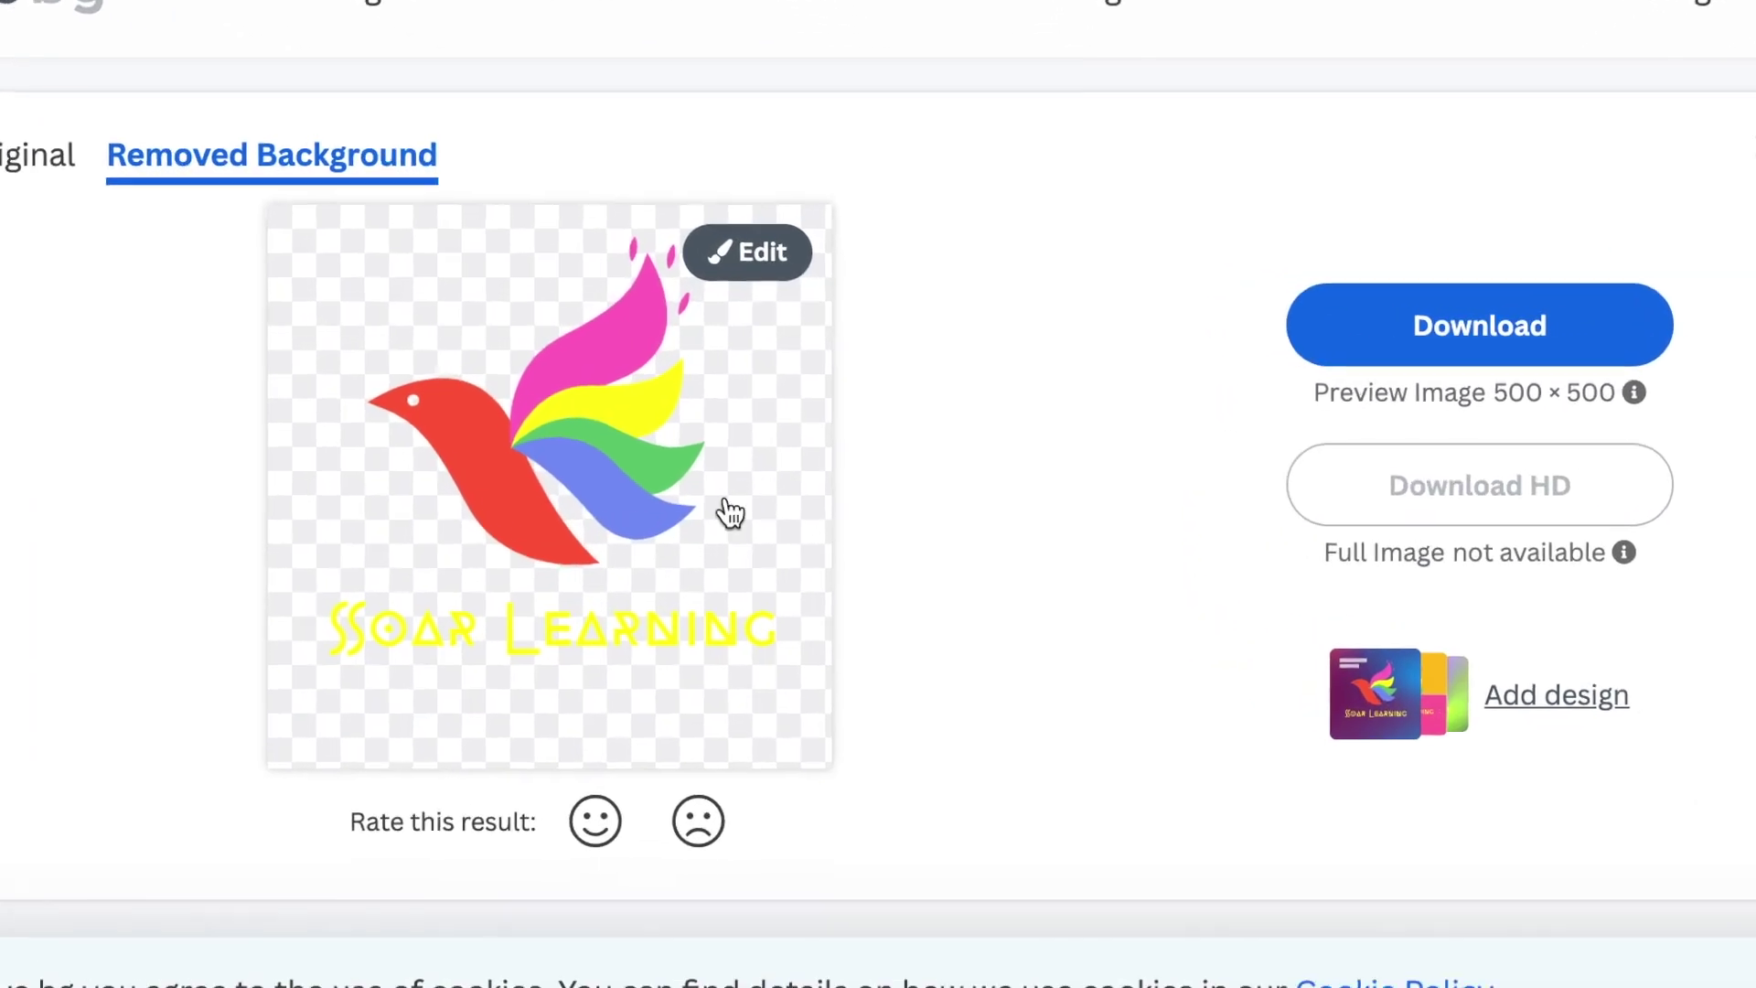
left_click(1560, 346)
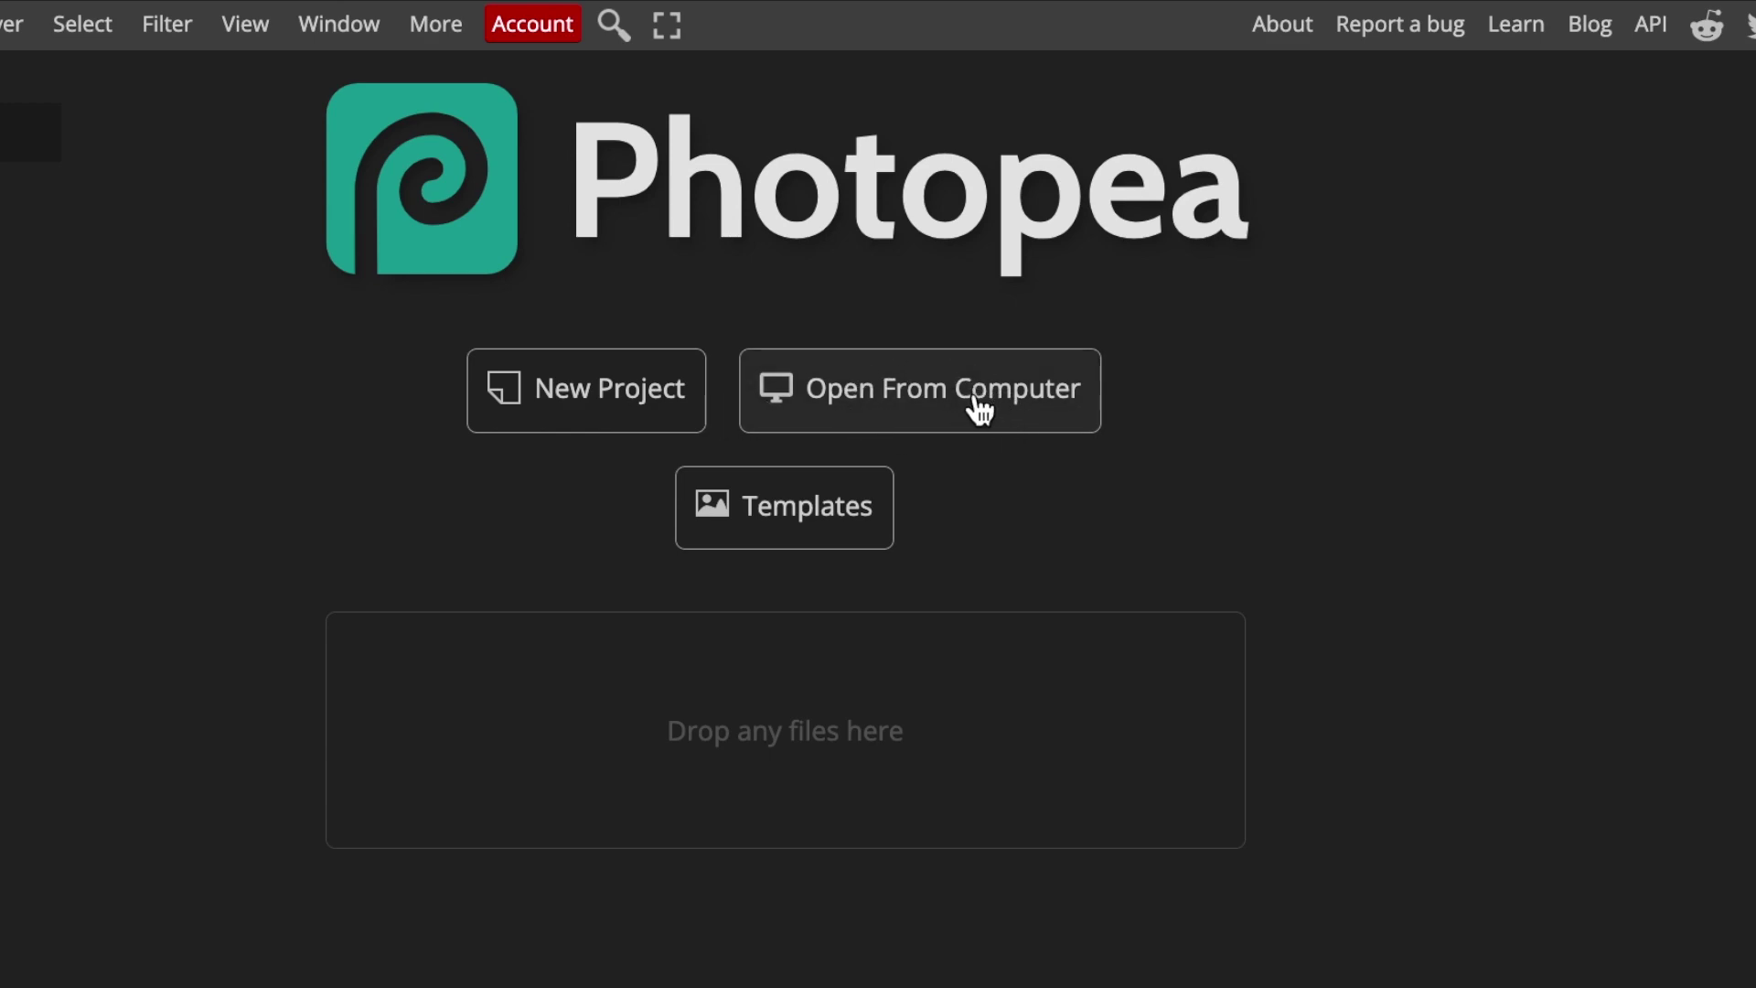
- Open Photopea's Templates gallery from the start screen
left_click(822, 518)
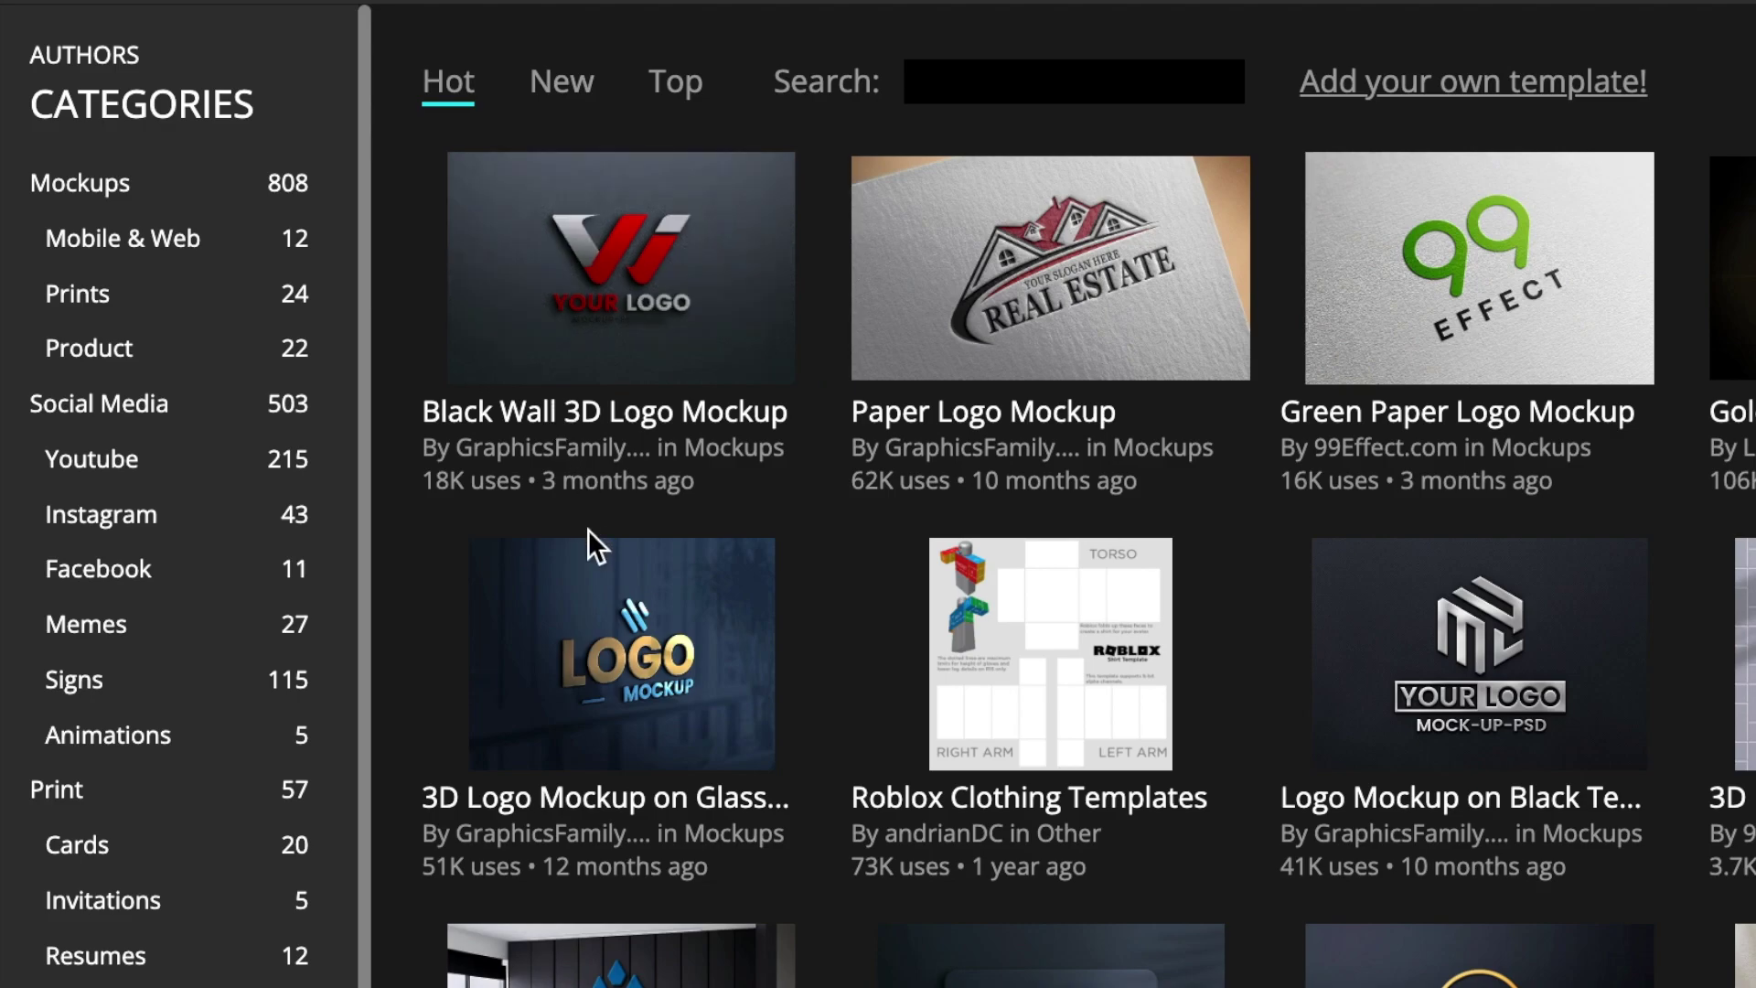
- Filter the templates to Mockups and open the Logo Mockup on Office Glass template
left_click(91, 185)
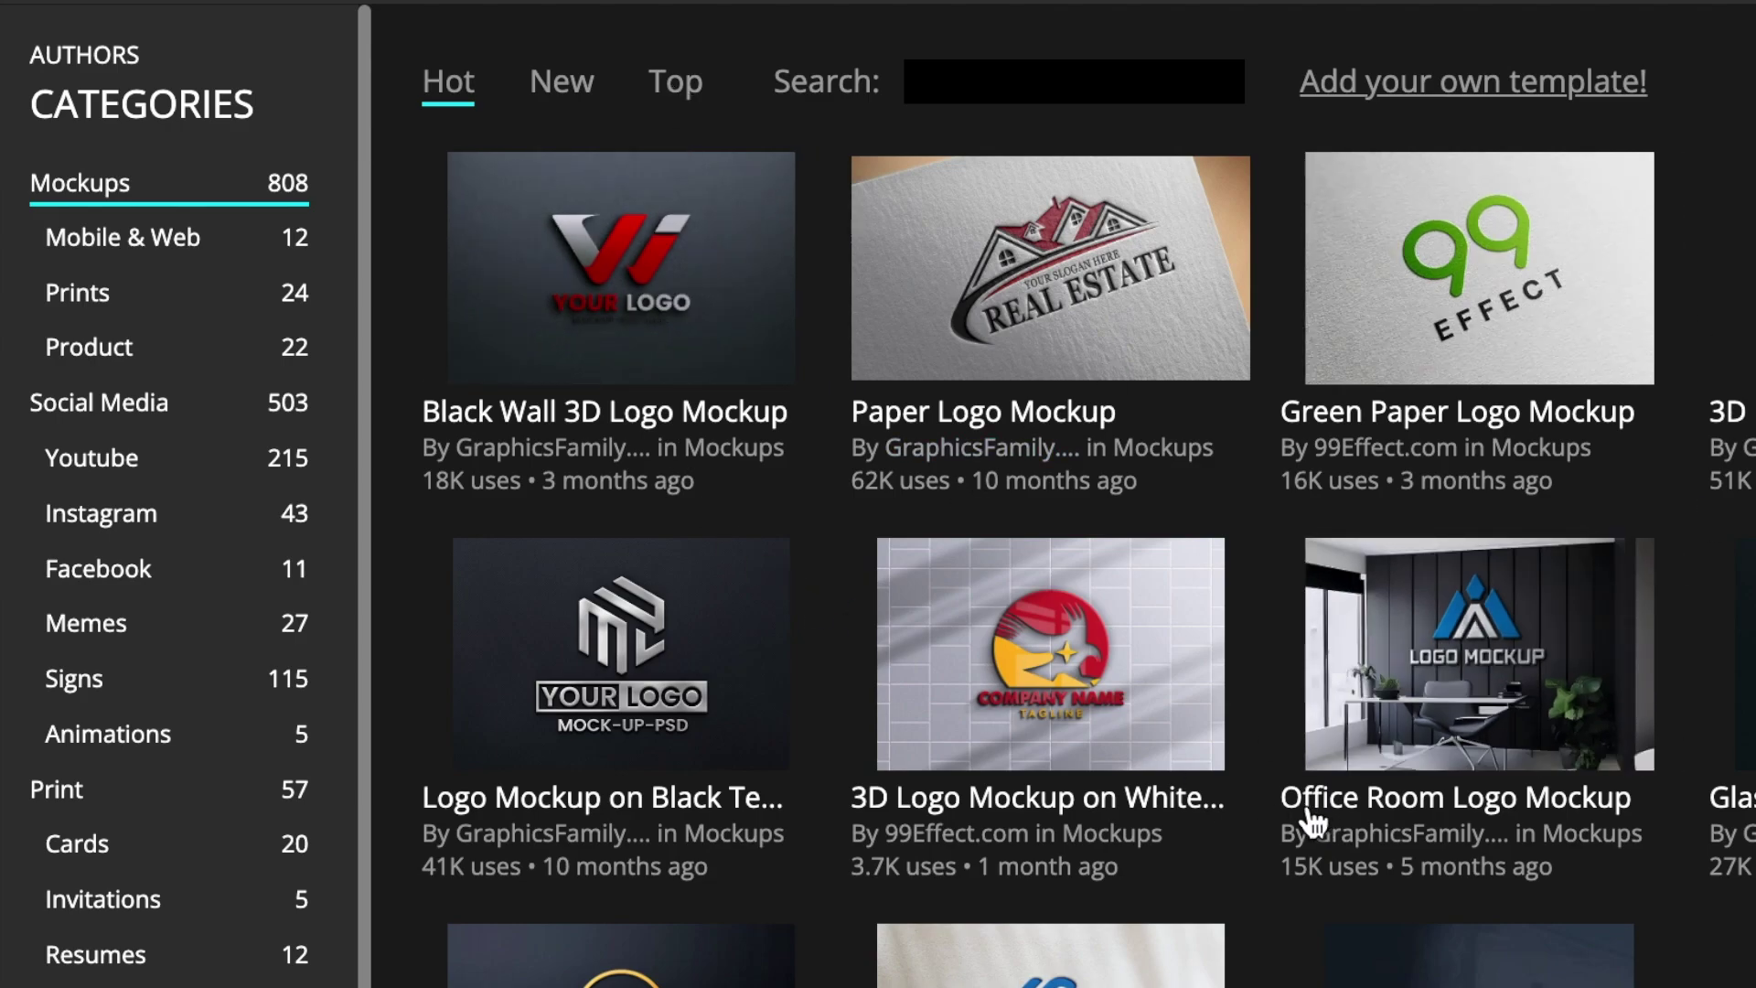
scroll(1308, 833, "down", 1)
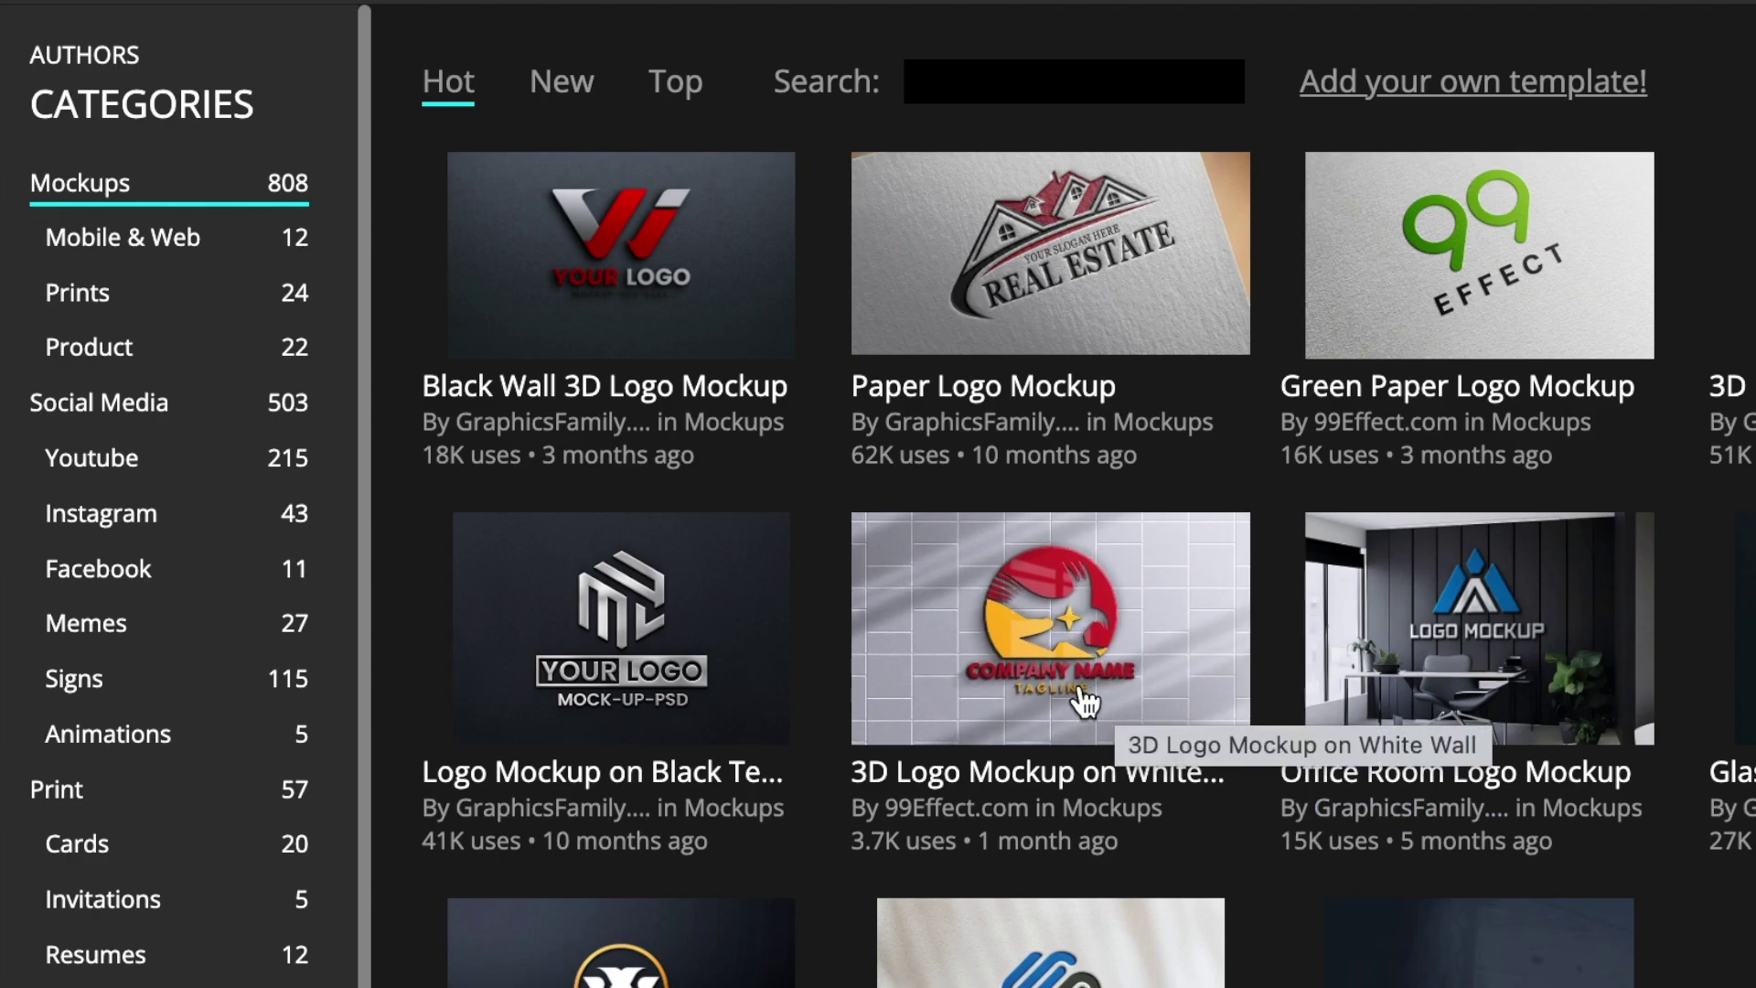
scroll(1077, 703, "down", 1)
scroll(1078, 703, "down", 1)
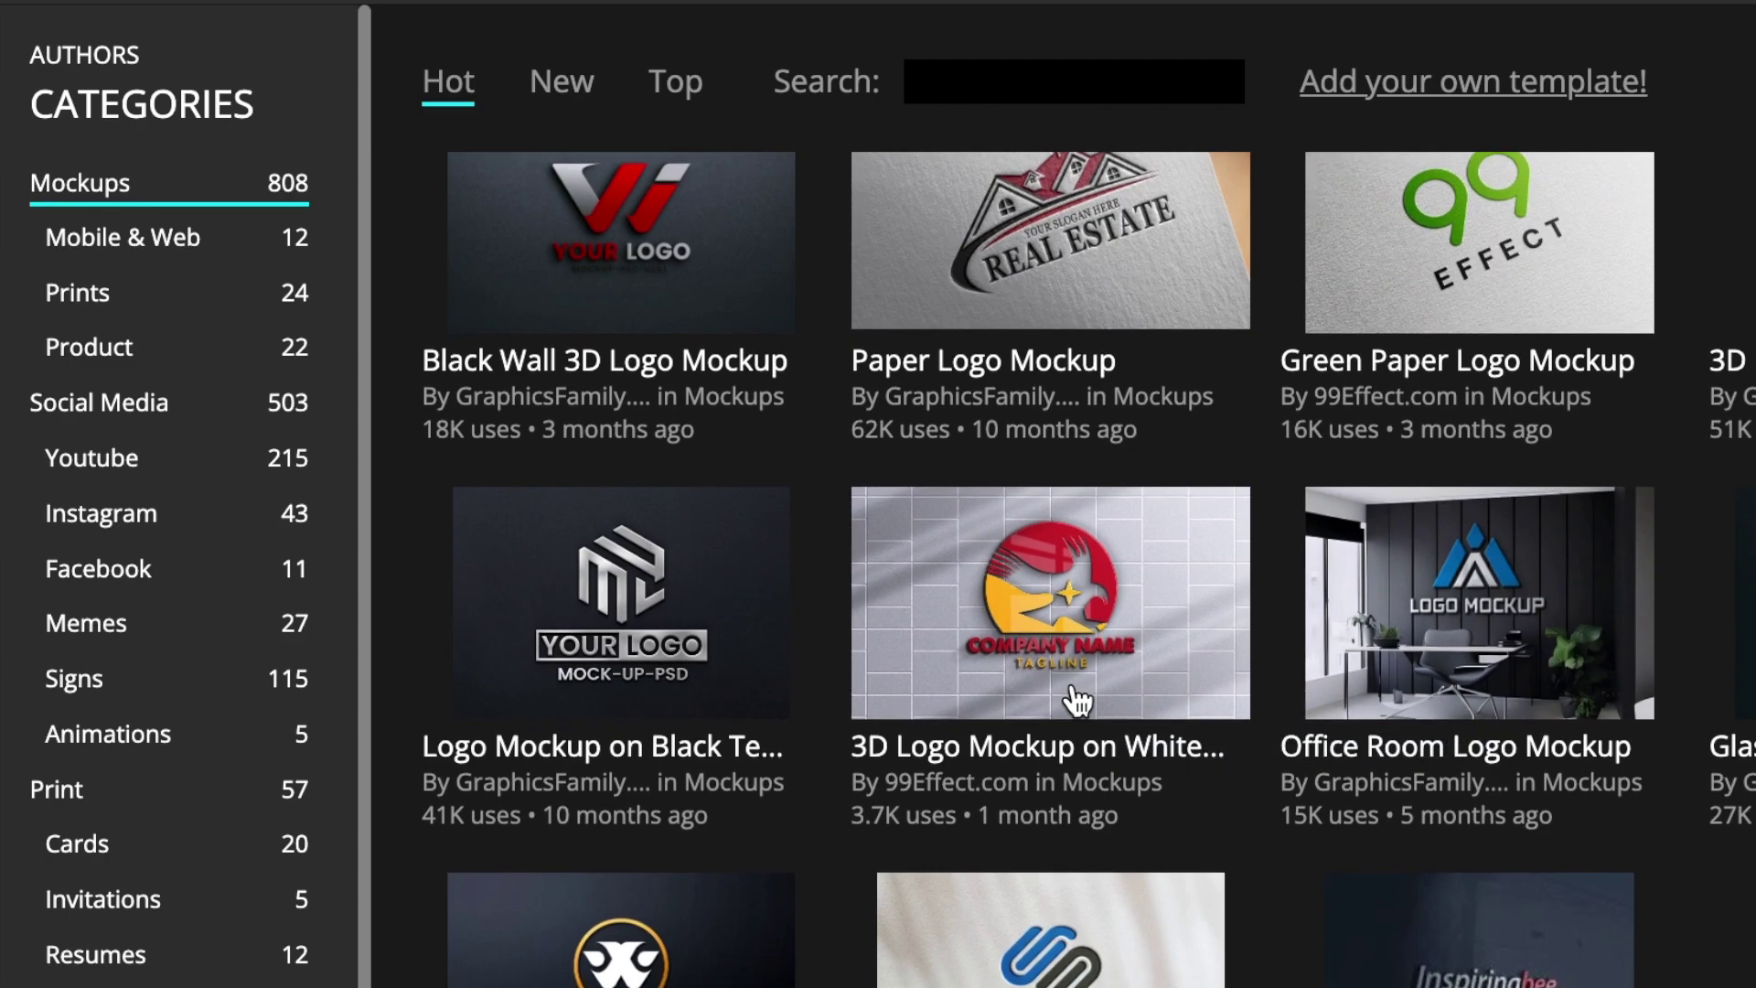
scroll(1077, 703, "down", 5)
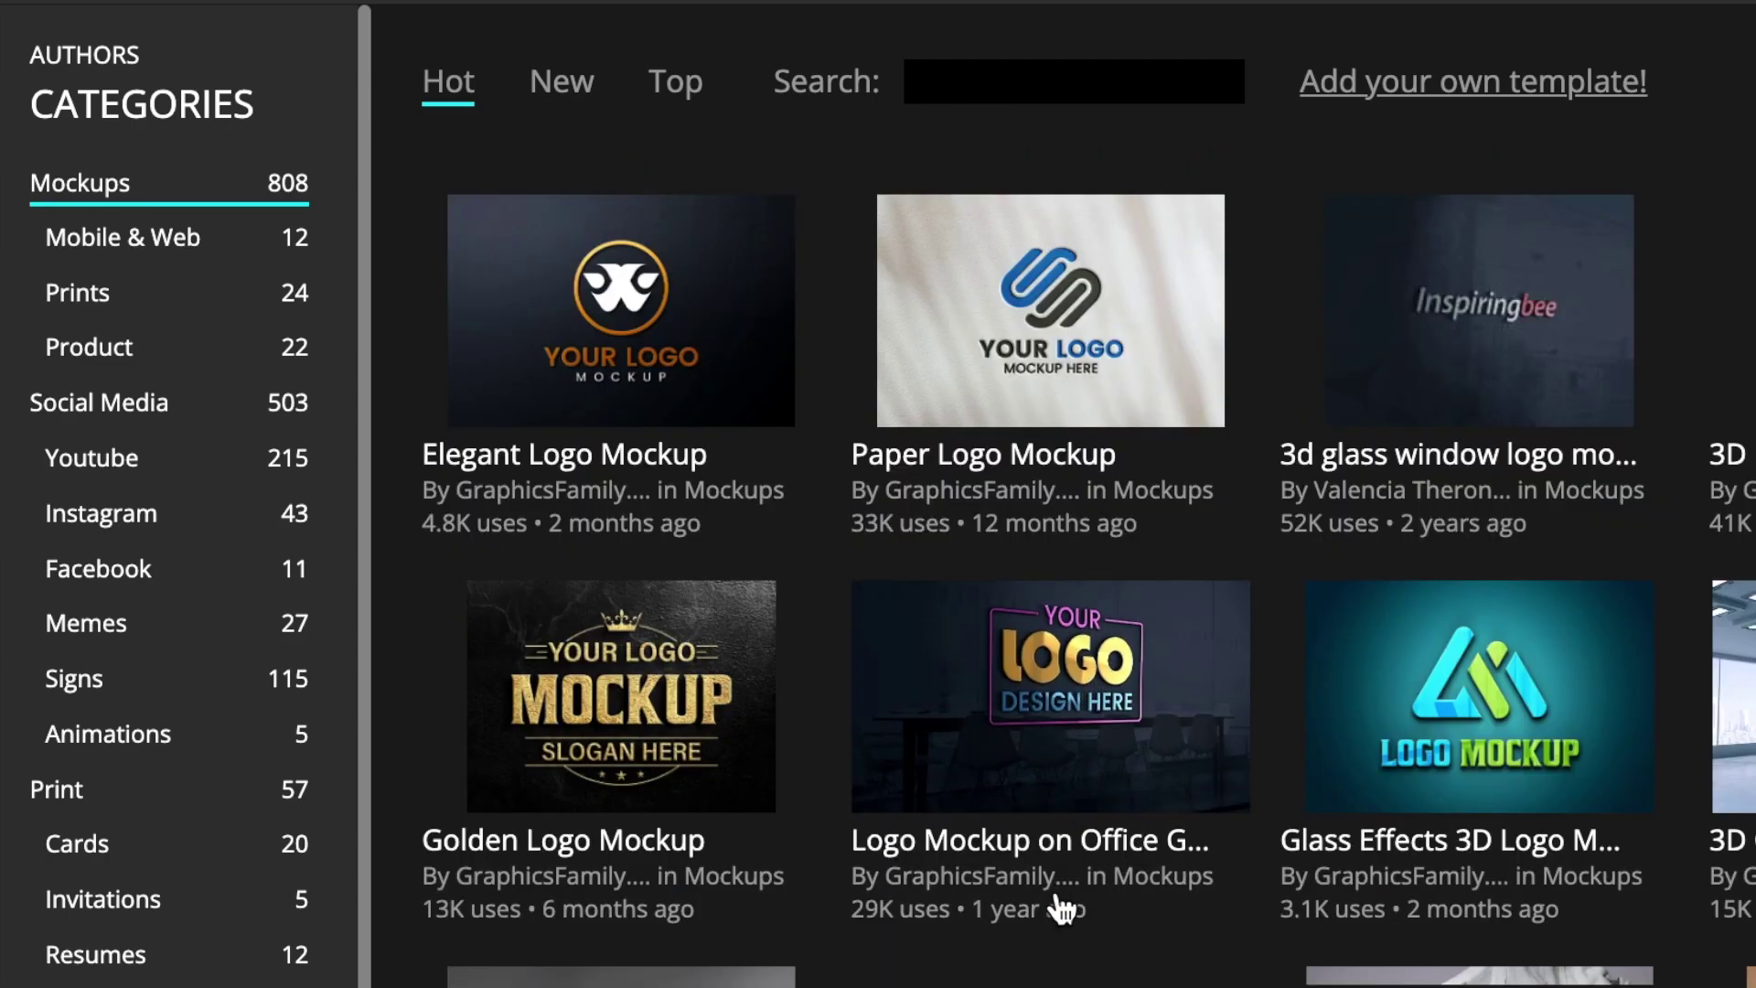
left_click(1056, 840)
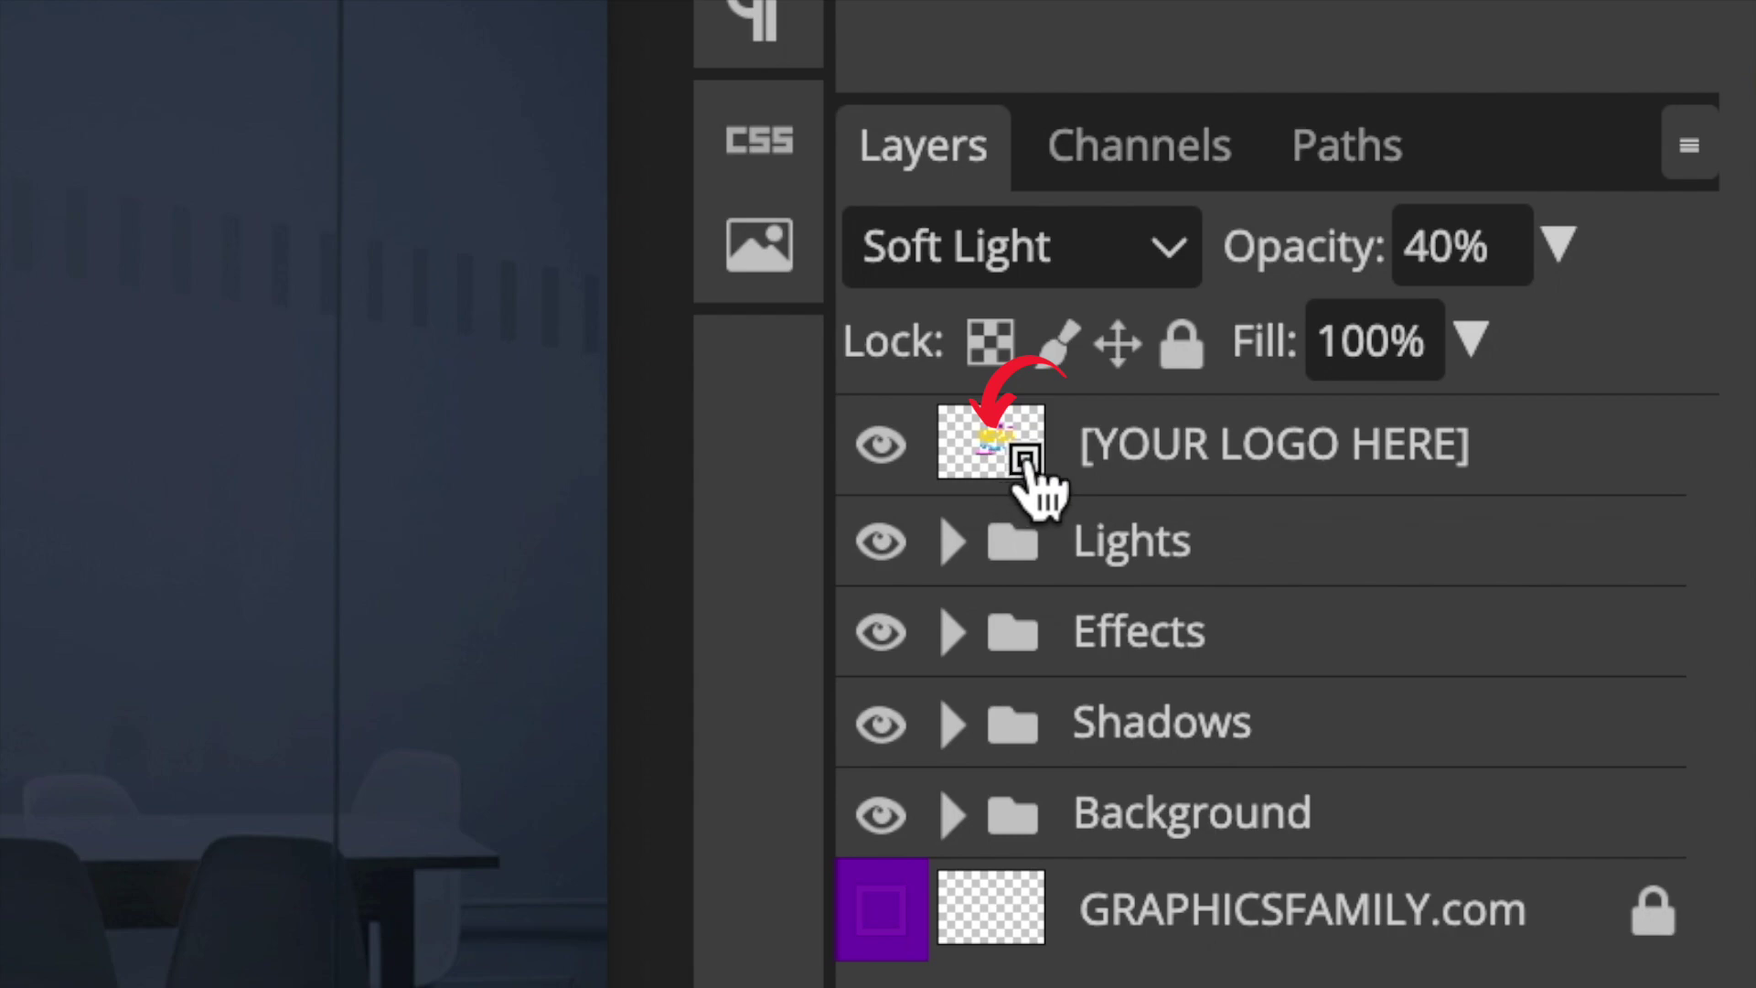
- Open the [YOUR LOGO HERE] smart object as the Group 3 copy.psd document
left_click(965, 439)
double_click(965, 439)
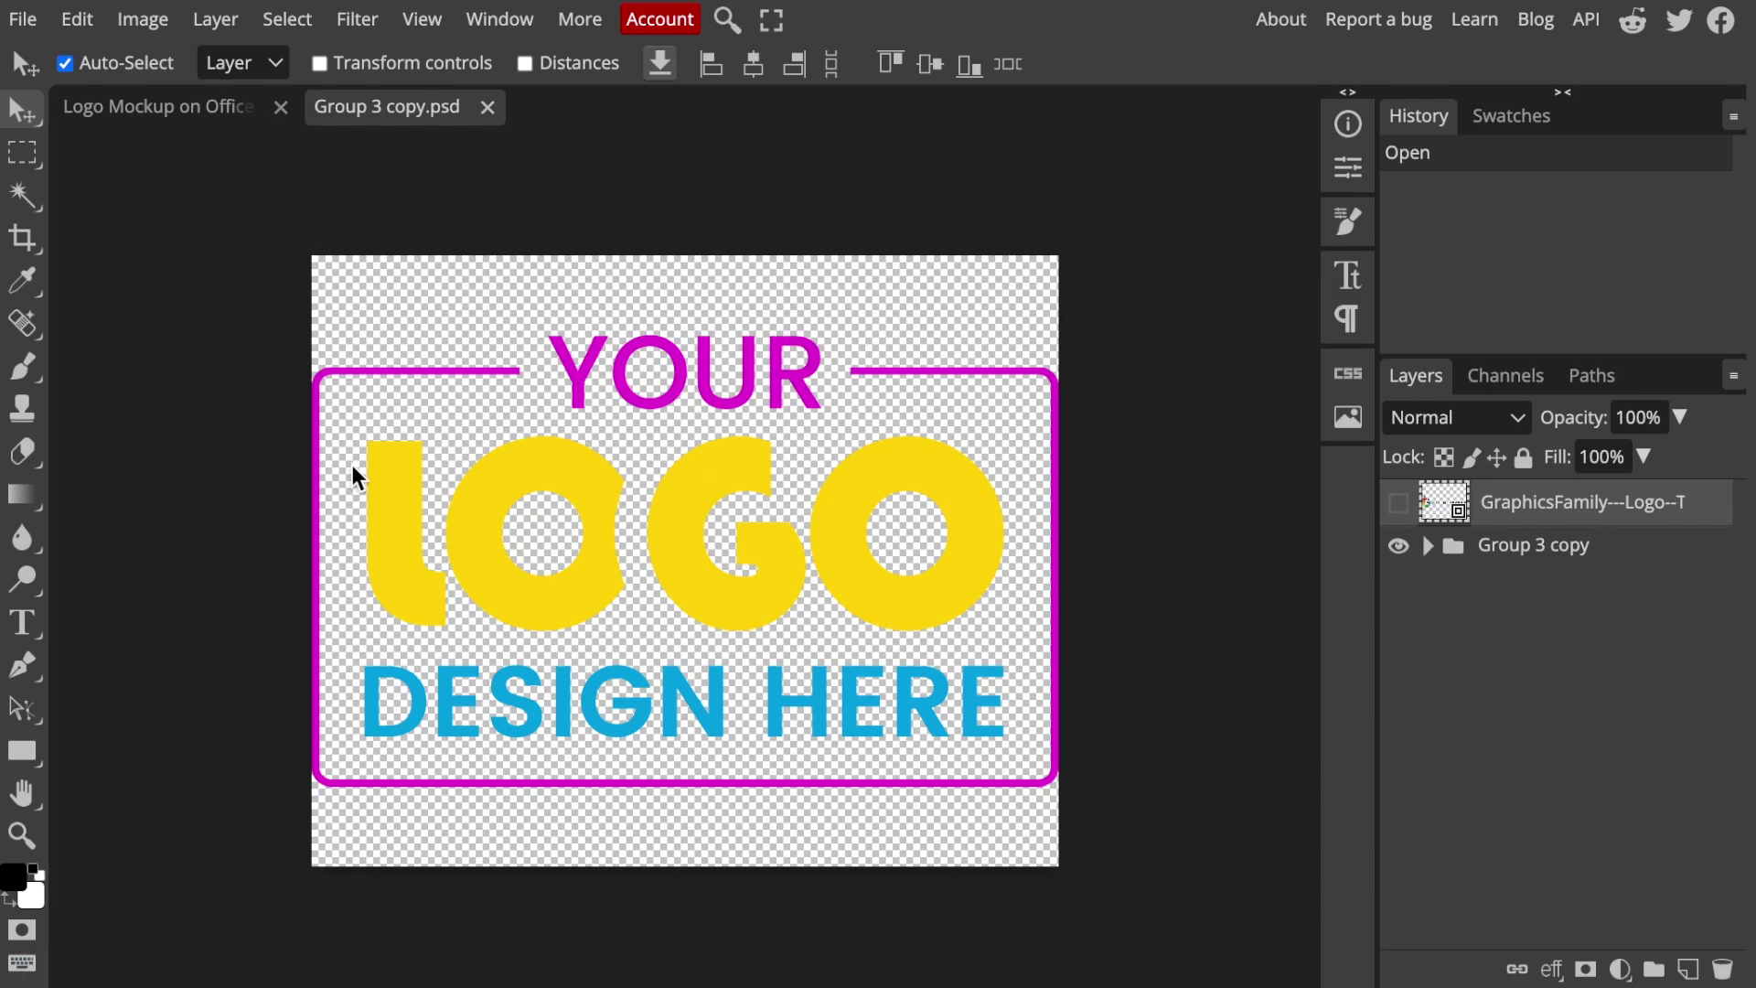
- Turn off the Group 3 copy layer's visibility, leaving the canvas transparent
left_click(1399, 547)
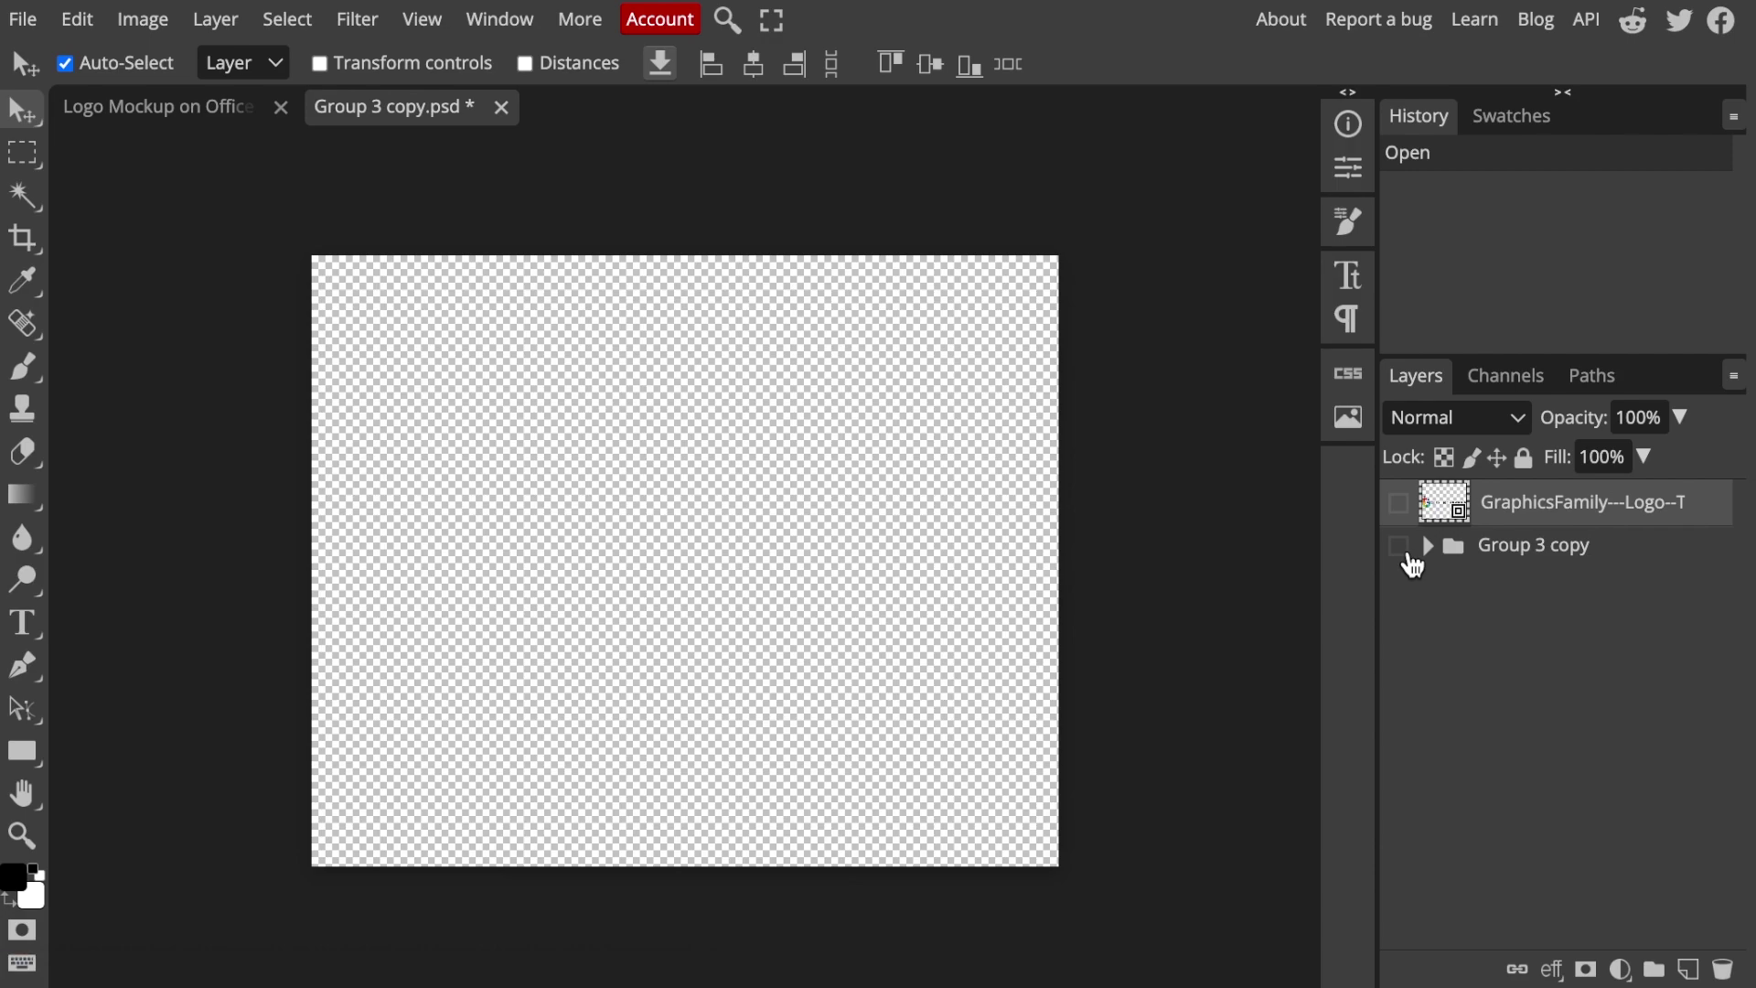
left_click(1399, 547)
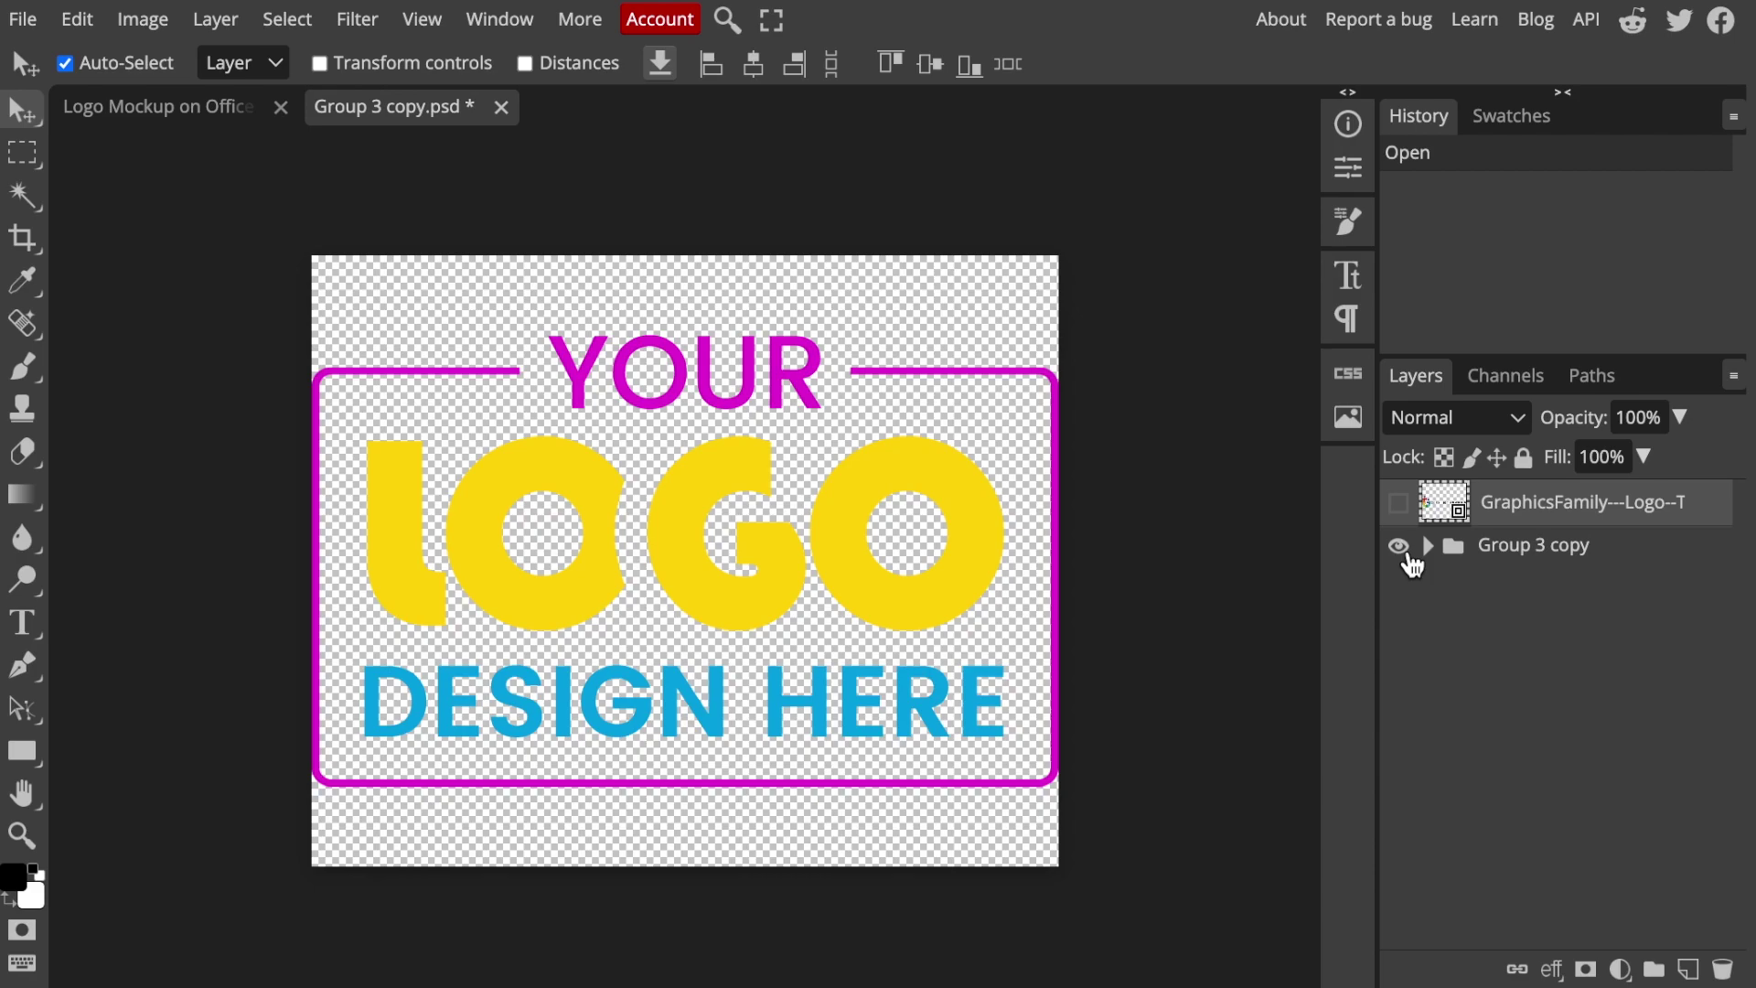
left_click(1399, 547)
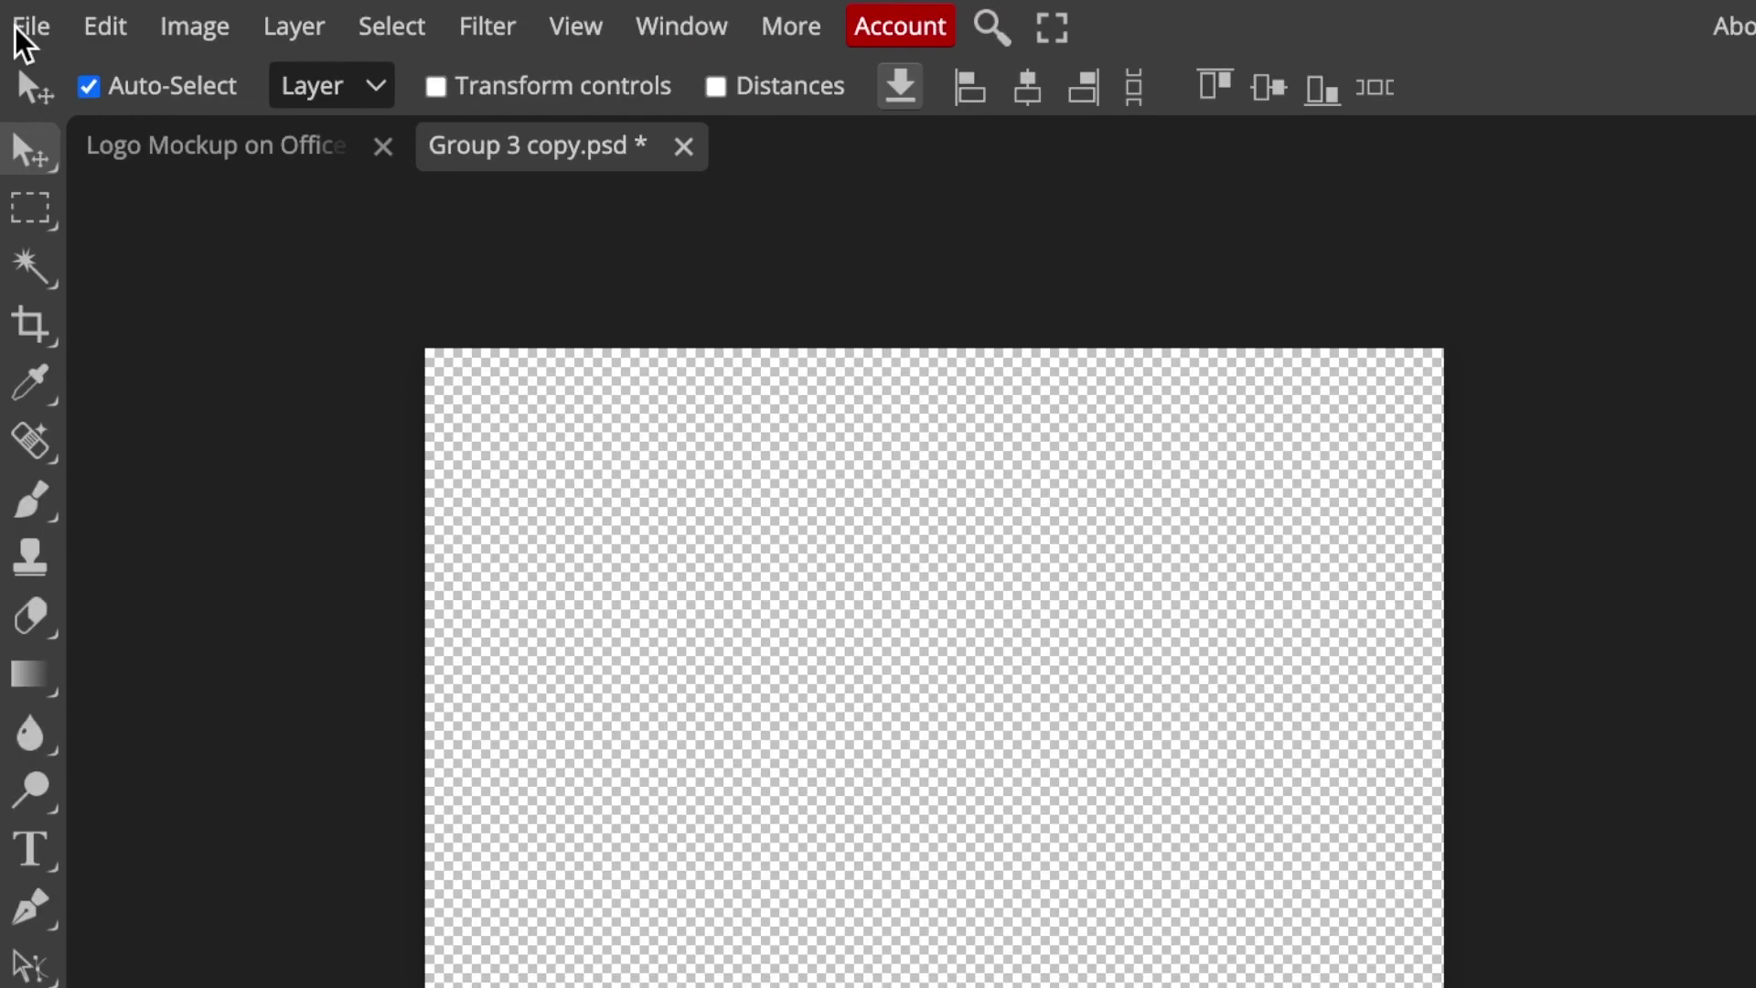
- Place the Bird_Logo-removebg PNG from Downloads via File > Open & Place
left_click(14, 28)
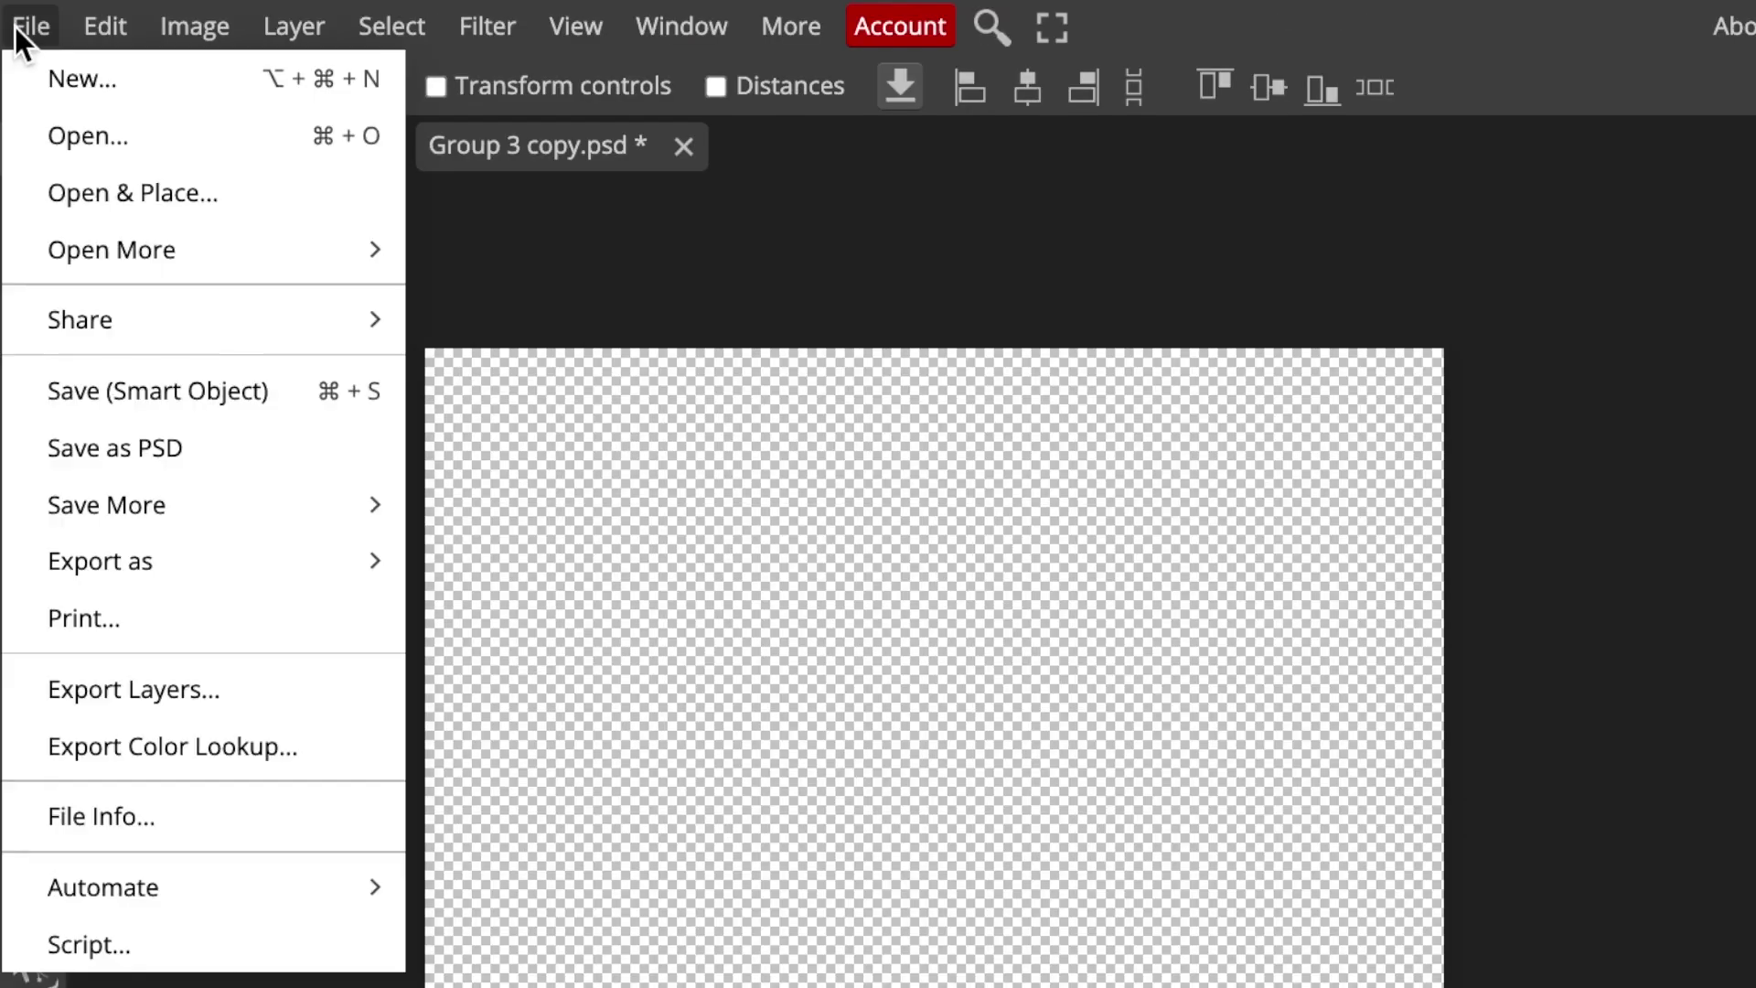
left_click(130, 194)
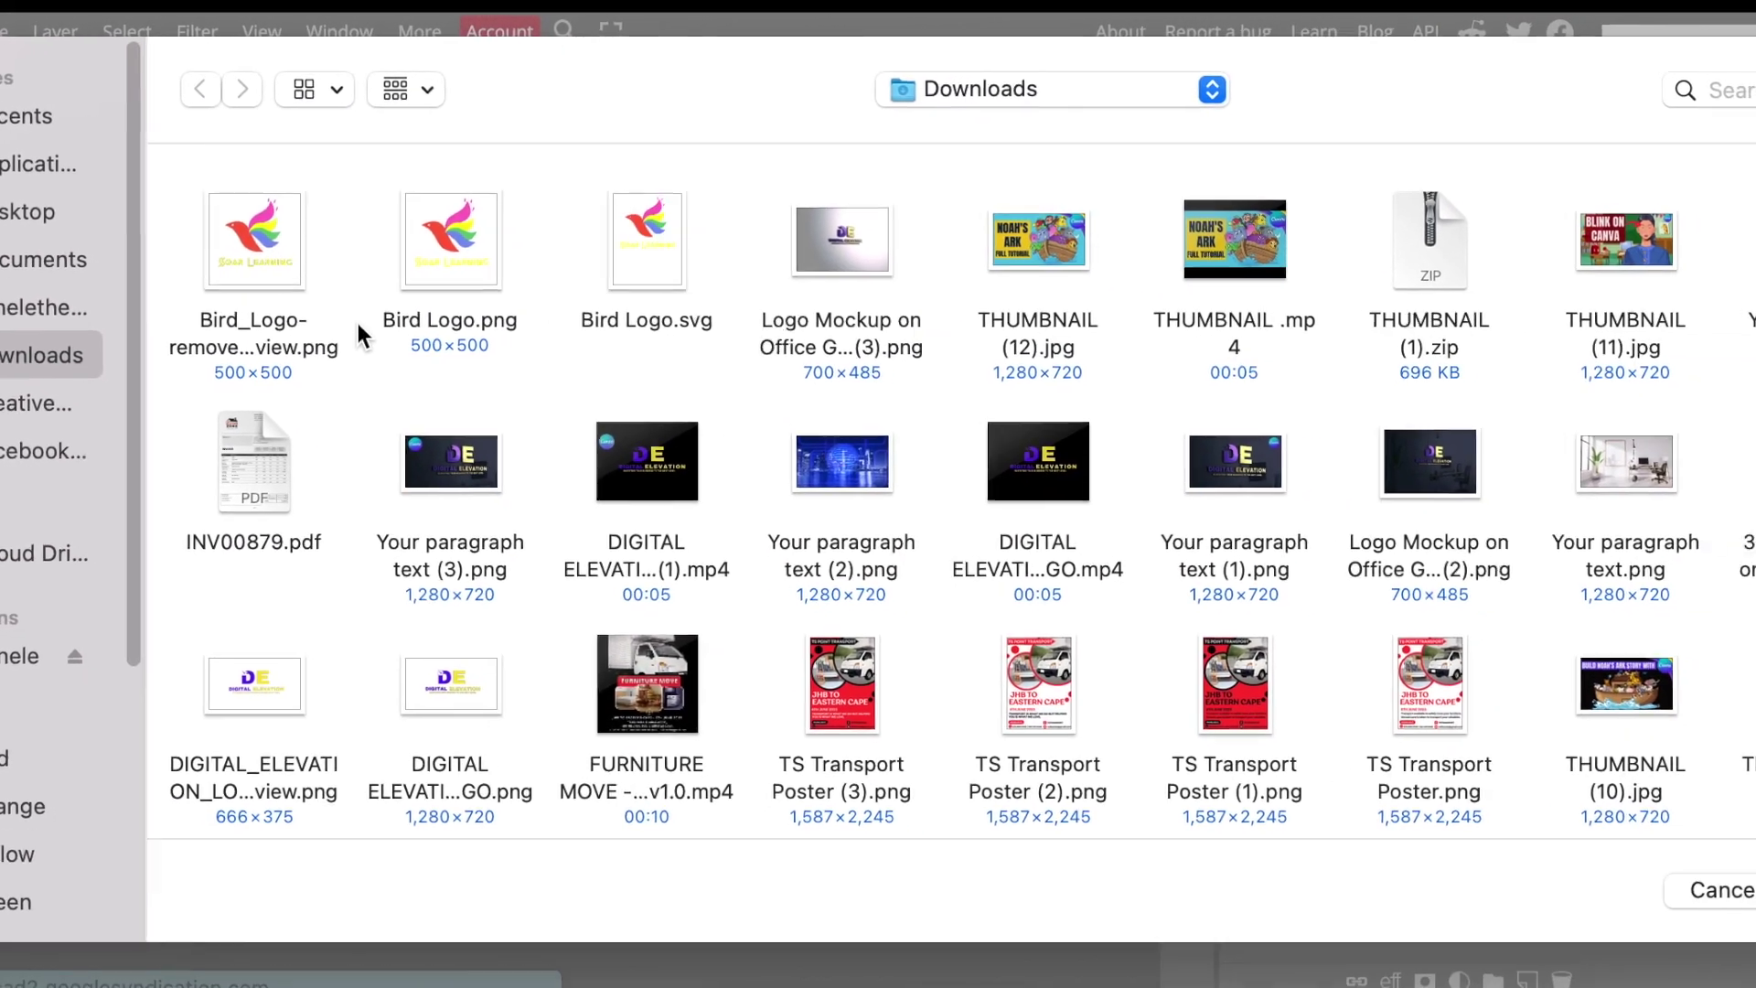
left_click(274, 254)
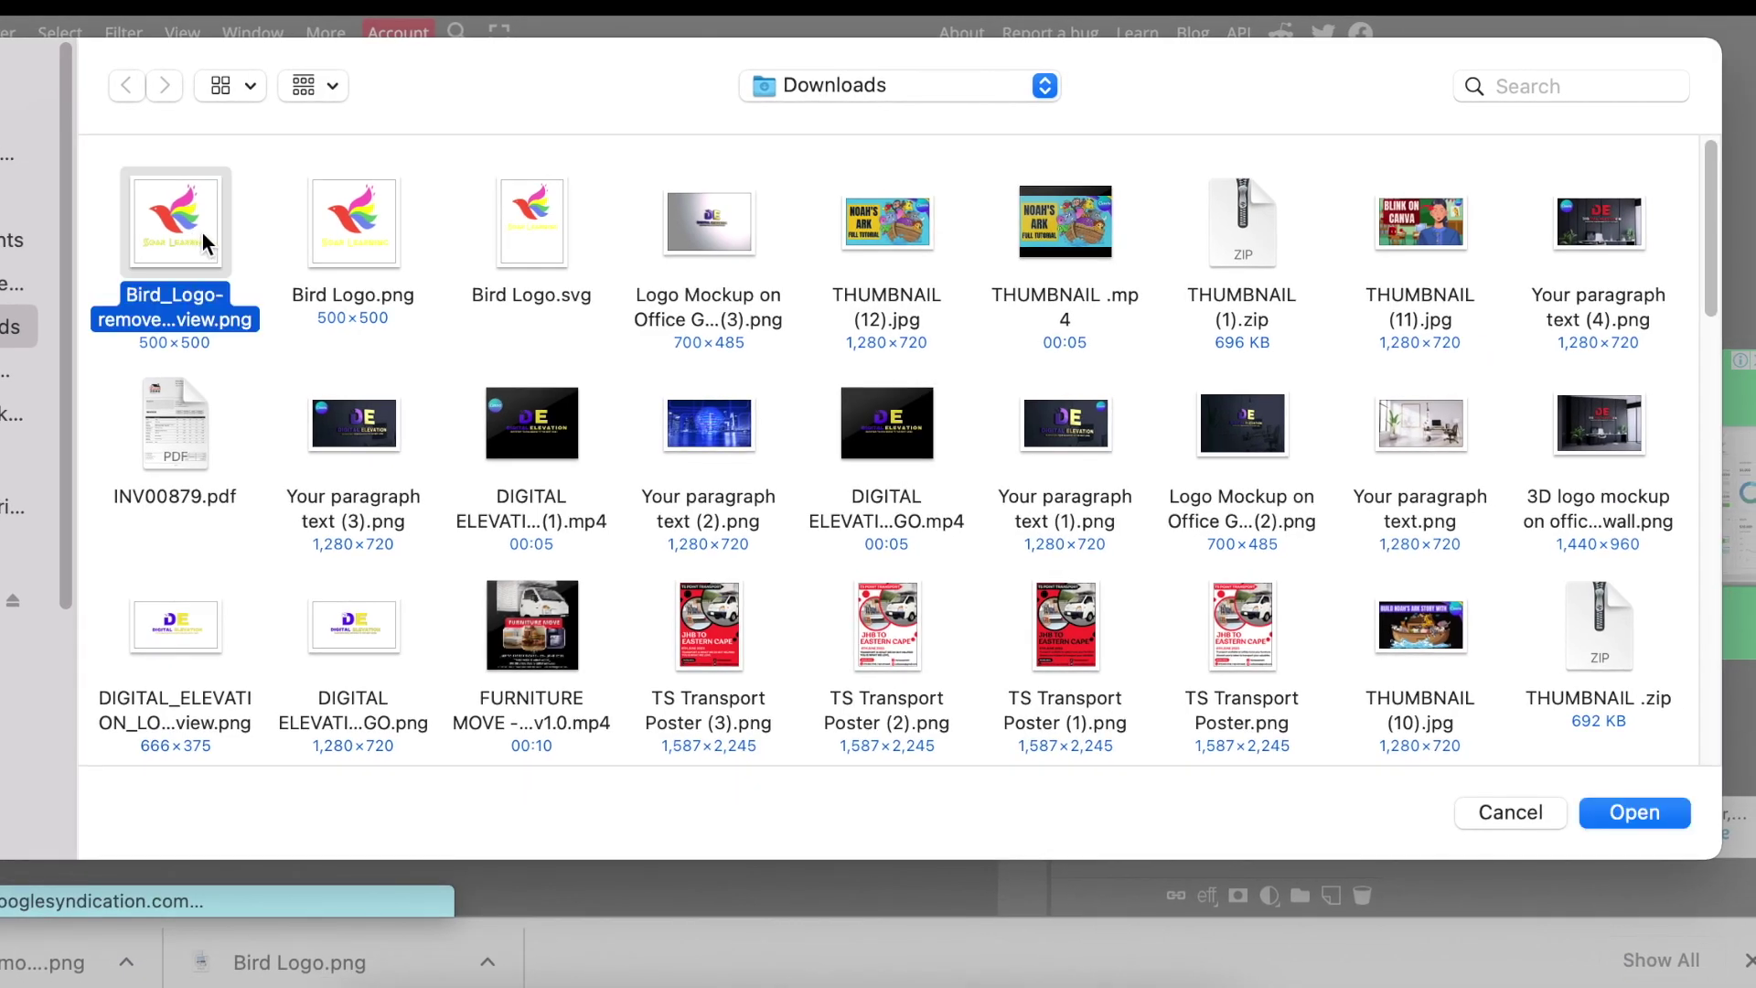
left_click(1626, 815)
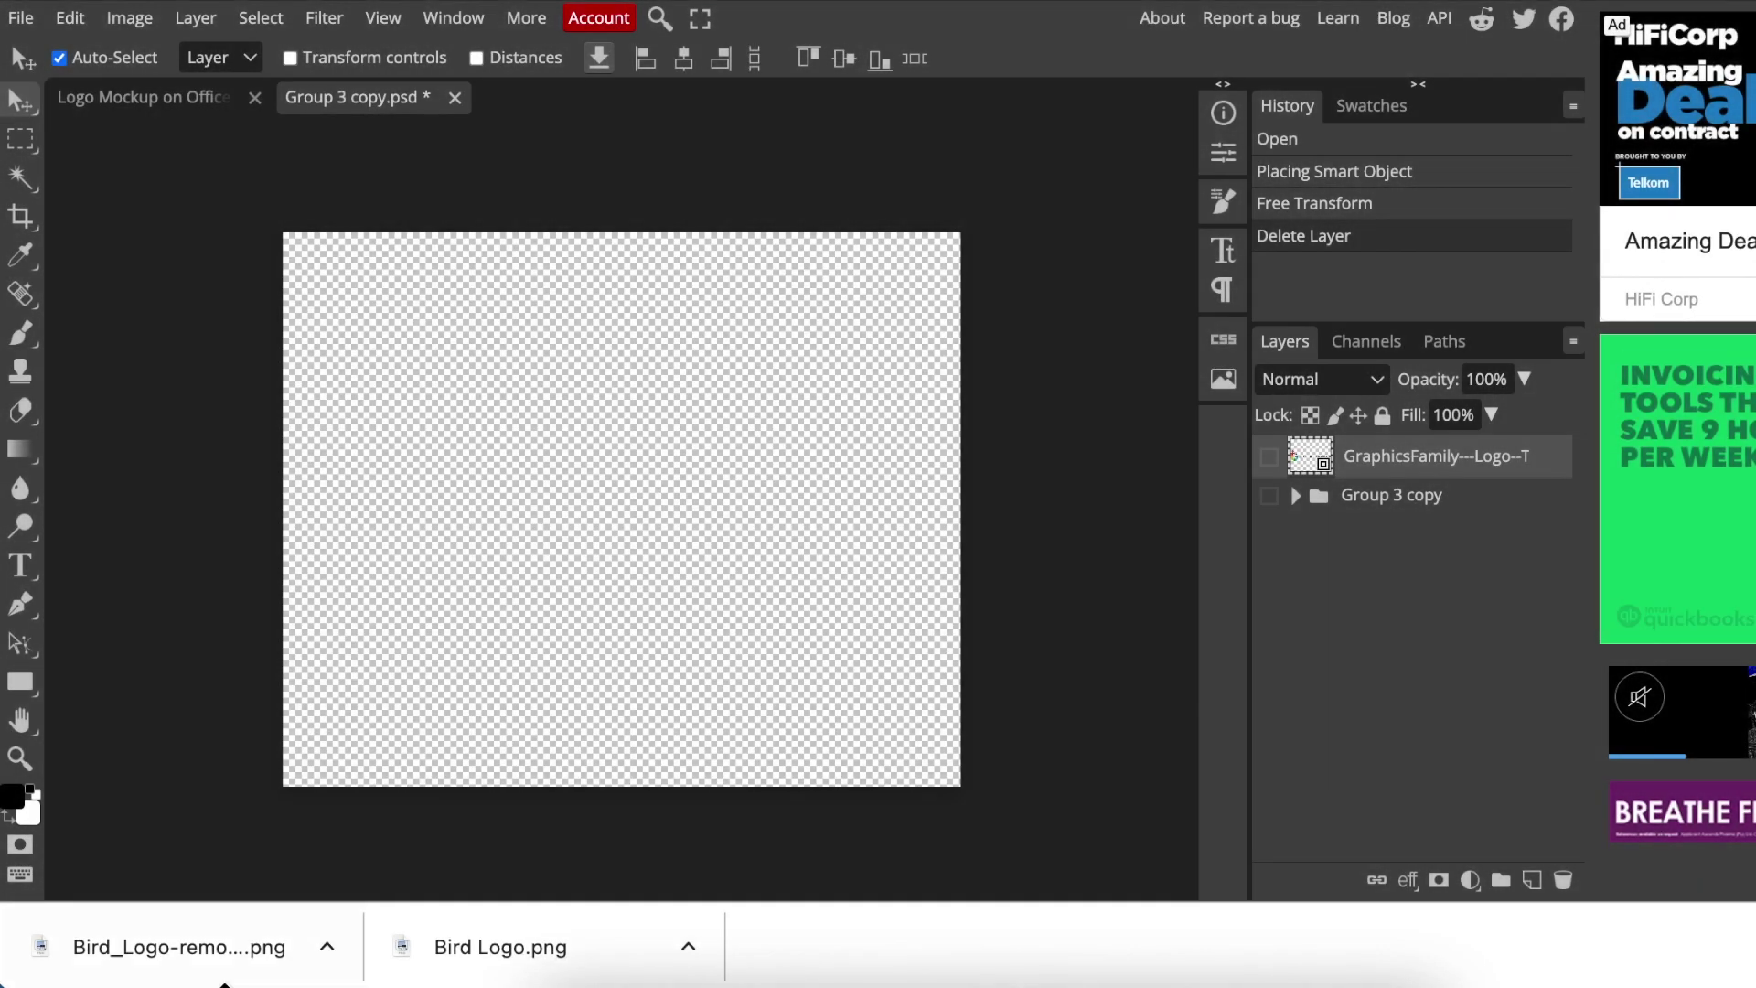
- Drop the background-free bird logo PNG onto the canvas and enlarge it
left_click_drag(536, 788, 540, 831)
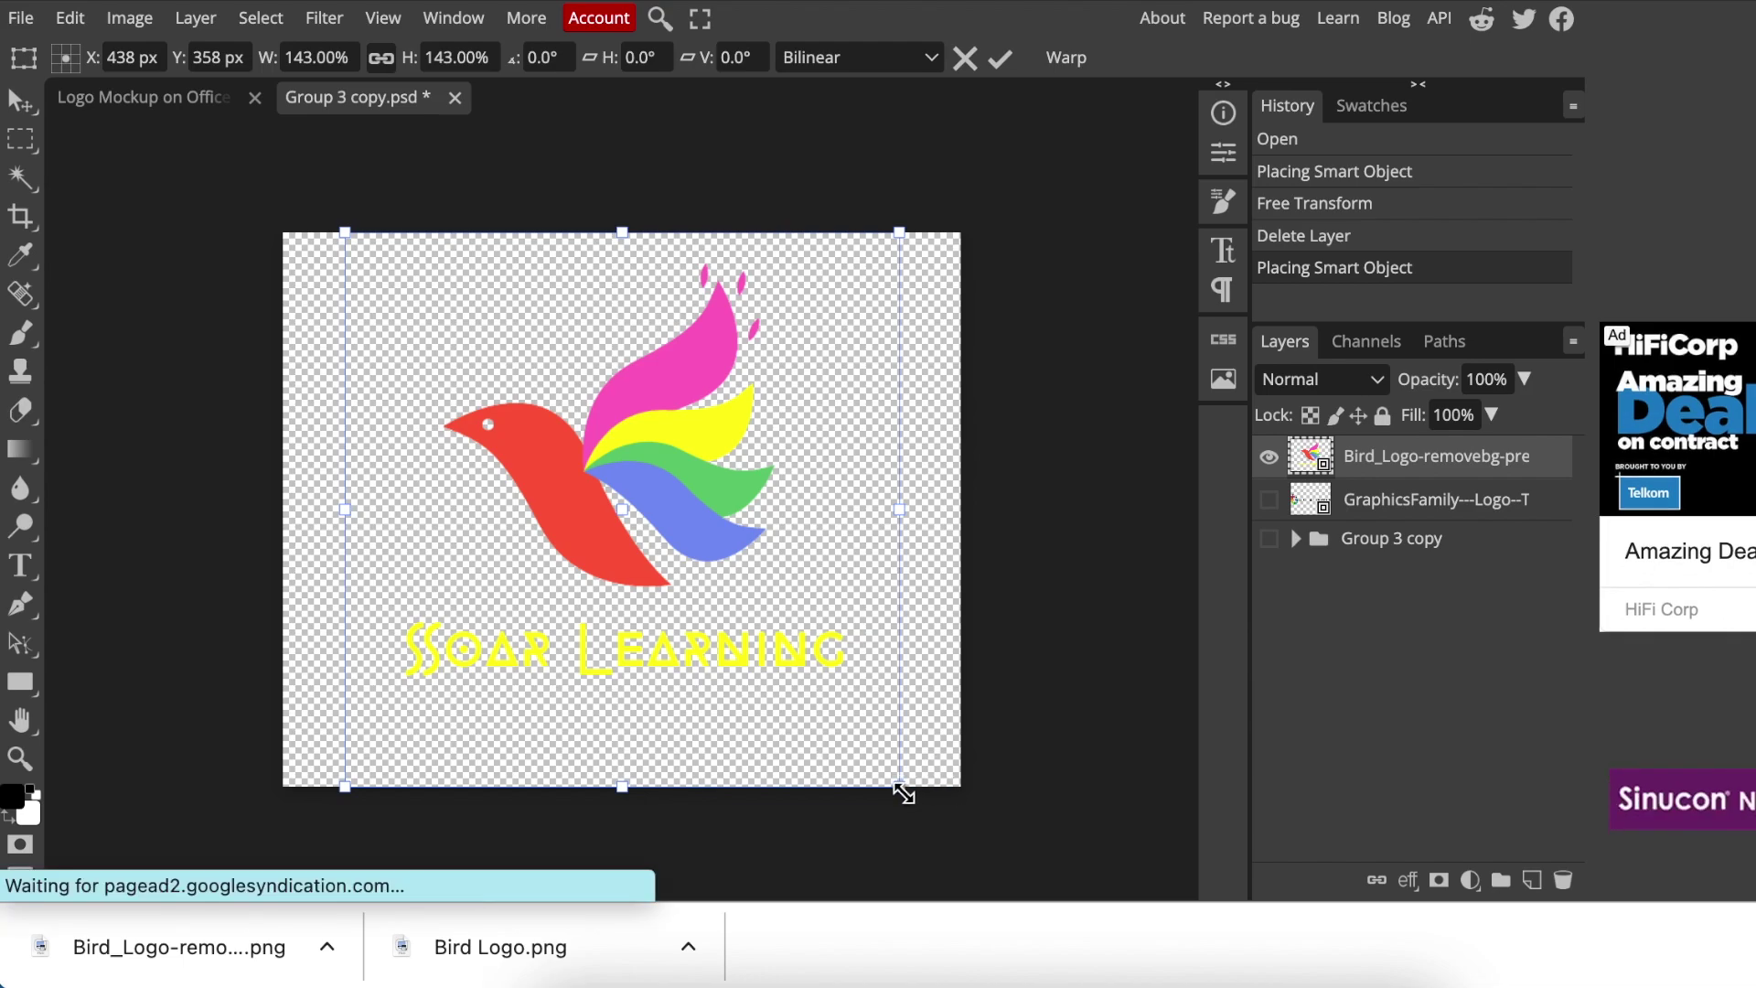
left_click_drag(904, 794, 766, 677)
- Hide Group 3 copy, scale the bird logo to 191.6%, and centre it on the canvas
left_click_drag(825, 732, 1028, 894)
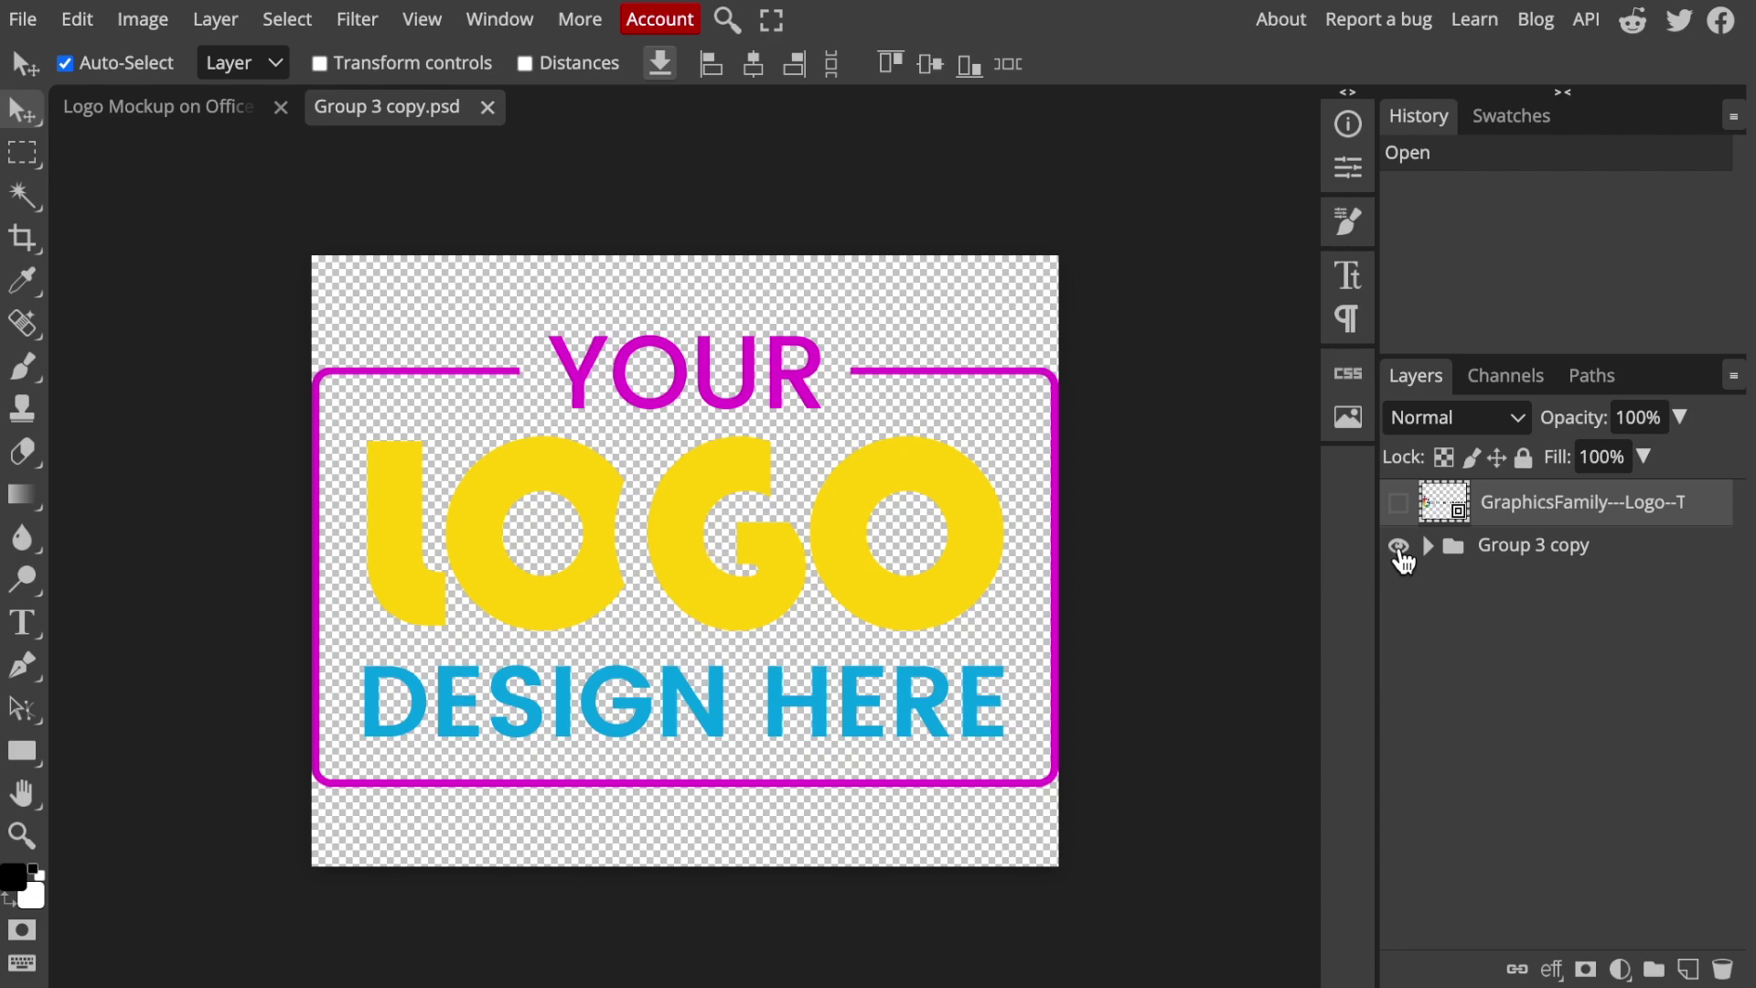
left_click(1399, 549)
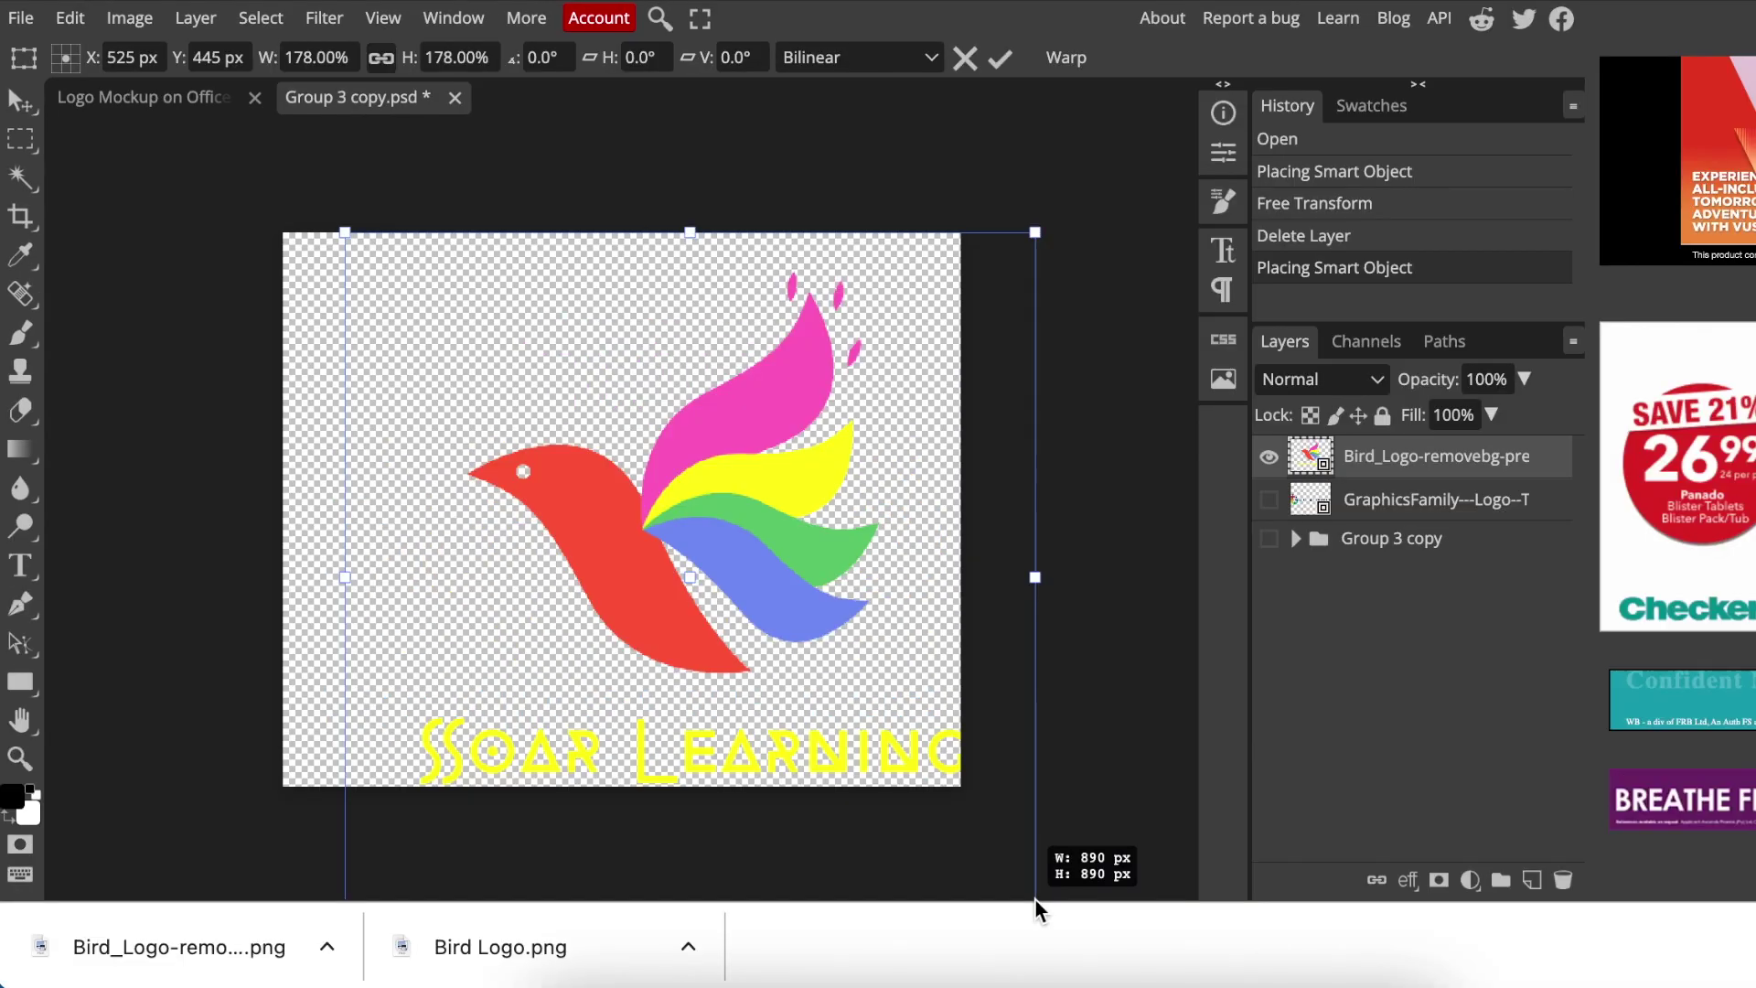
left_click_drag(1035, 900, 1003, 900)
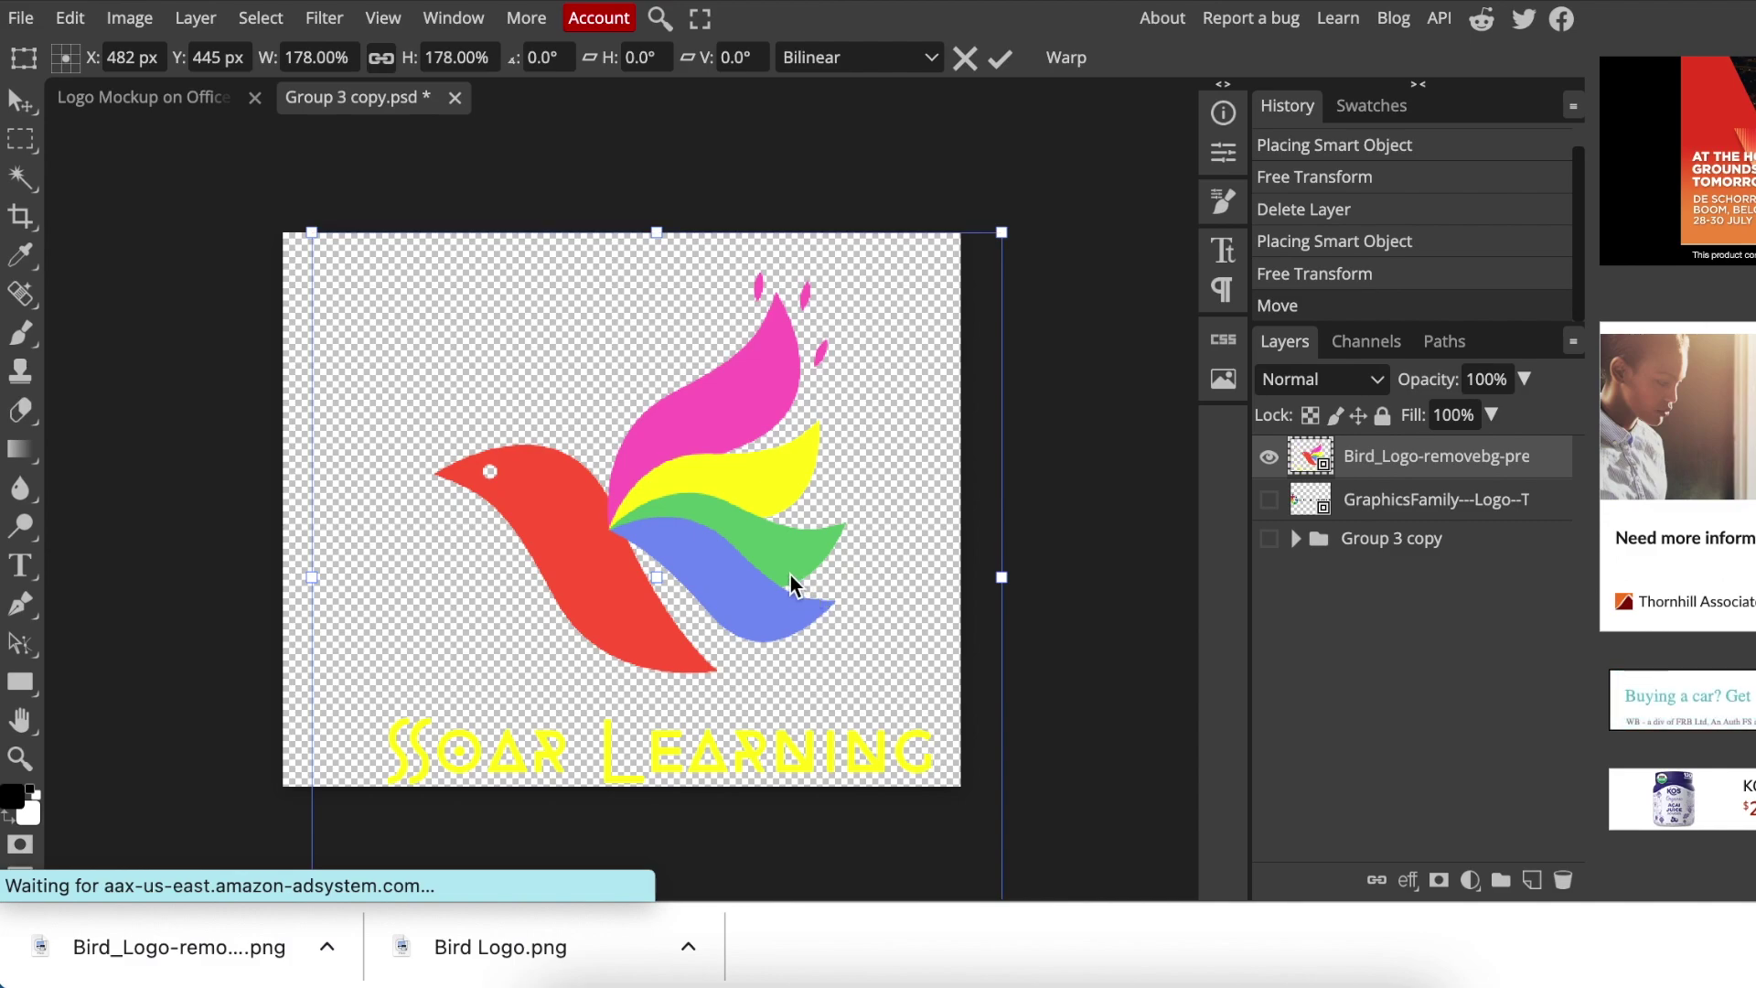
left_click_drag(791, 585, 748, 553)
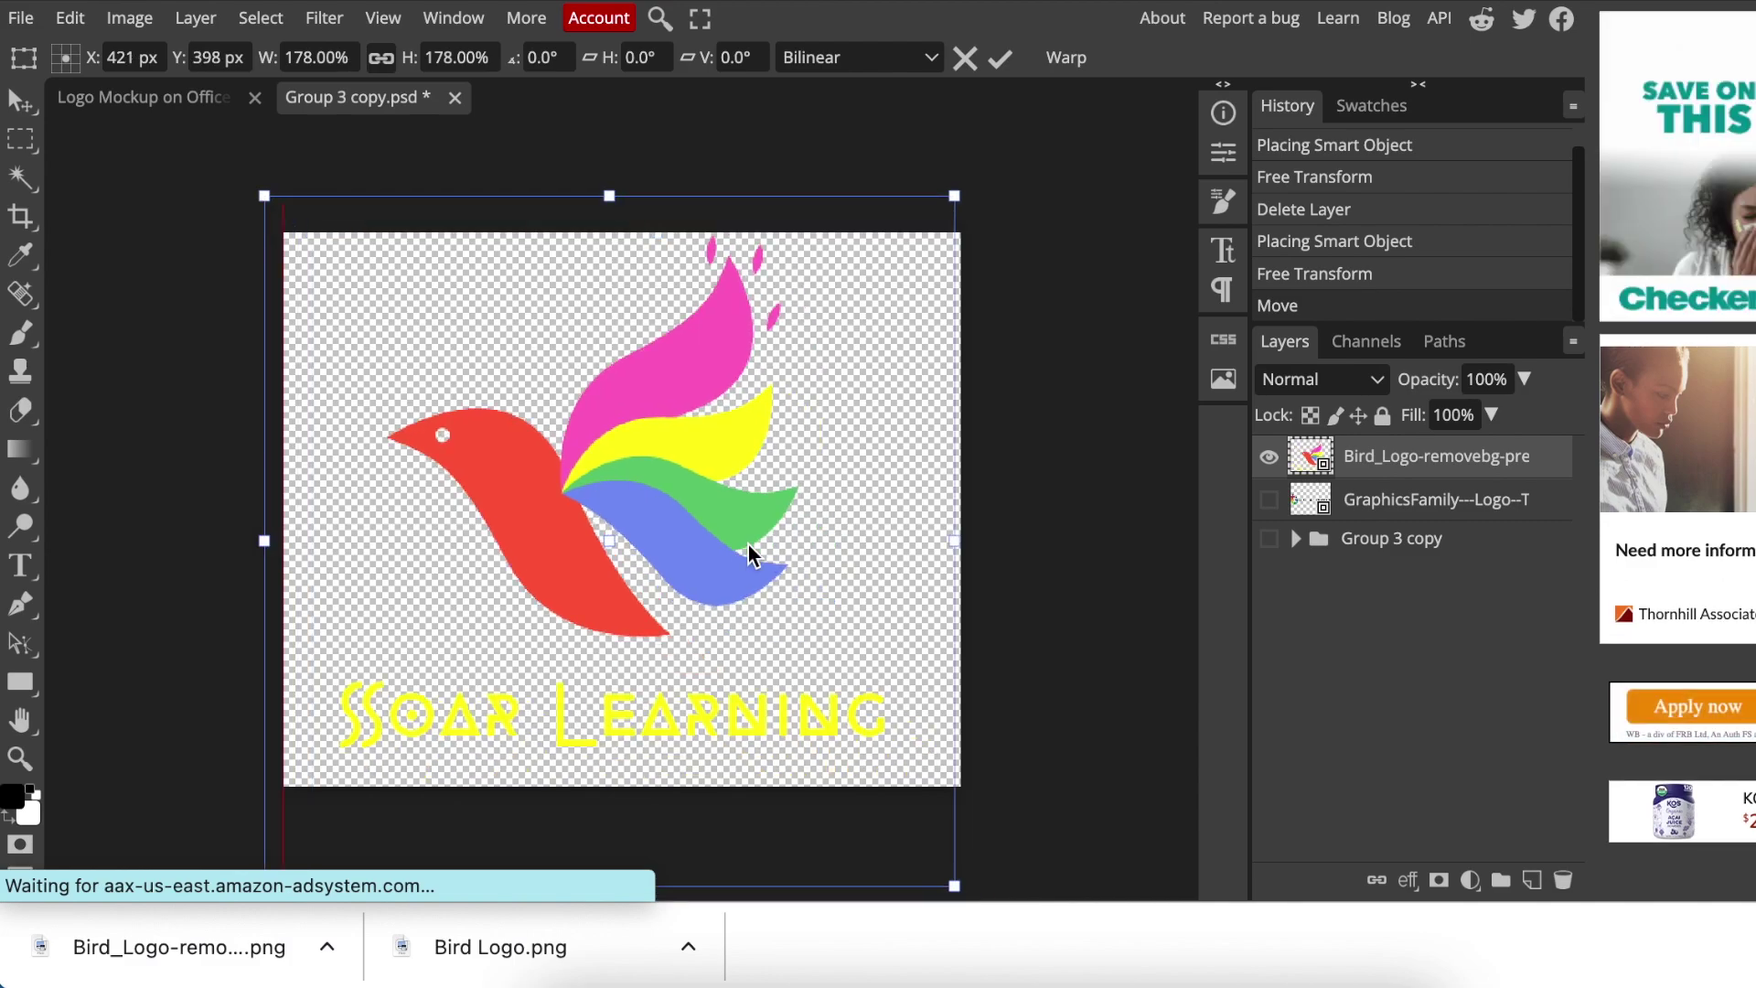
left_click_drag(749, 553, 752, 561)
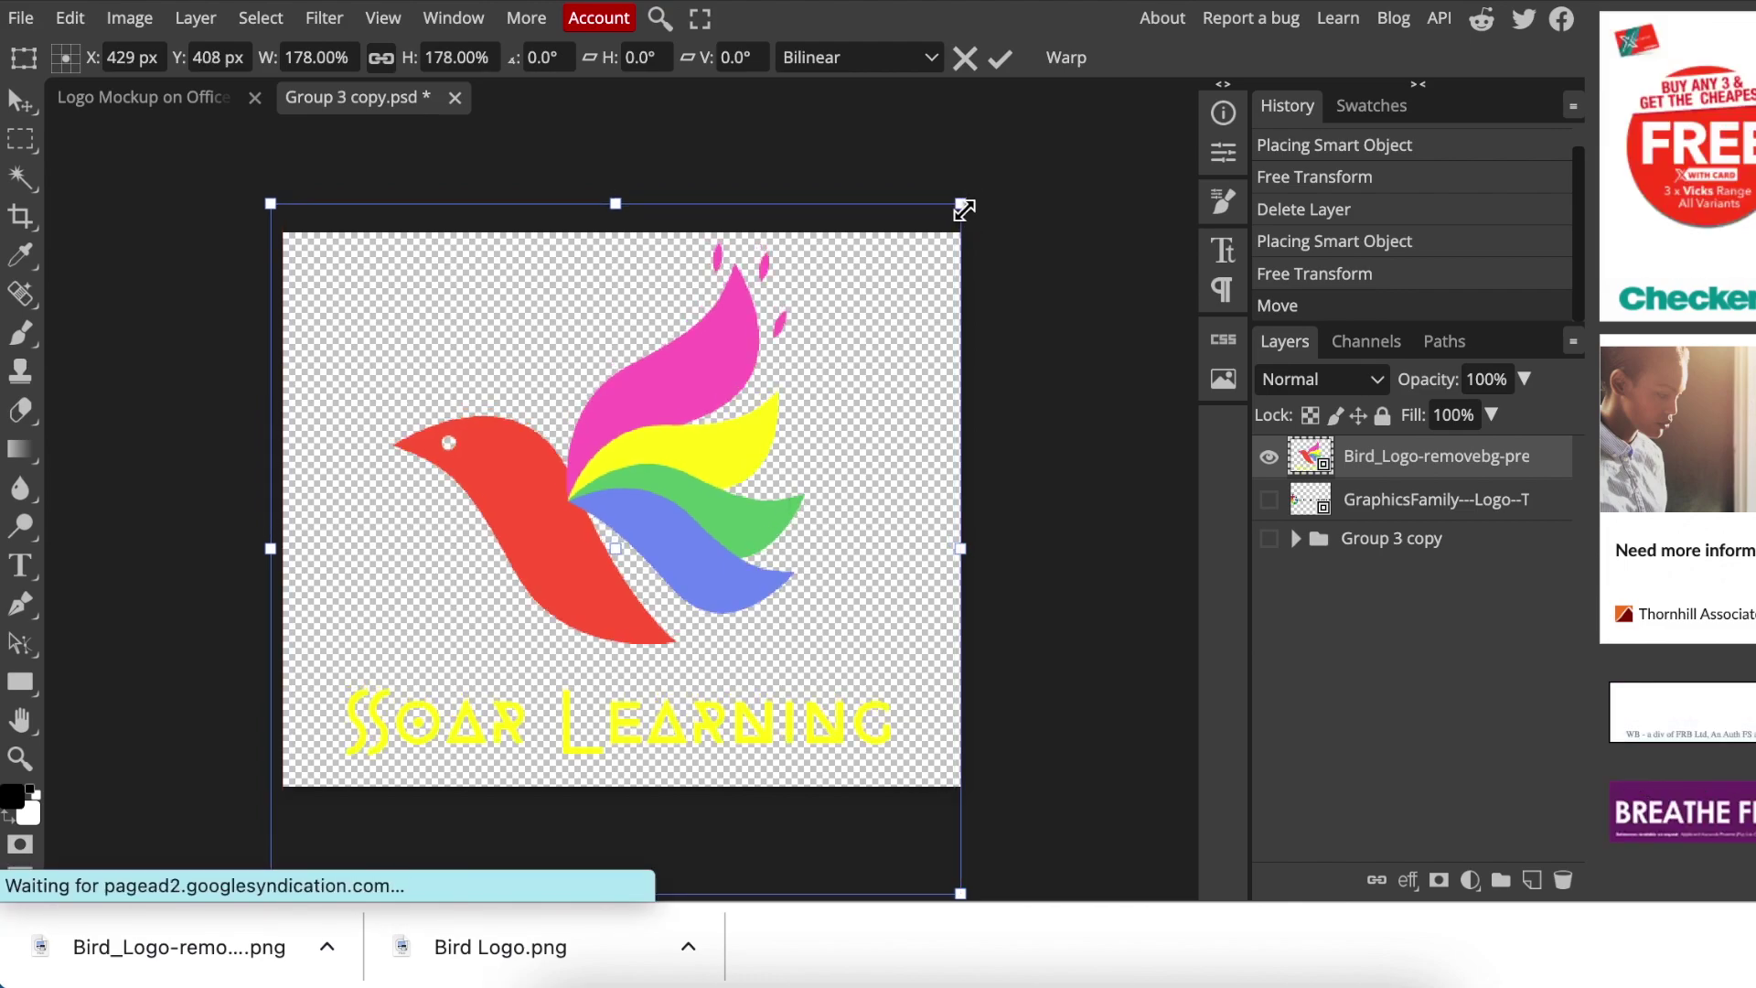
left_click_drag(962, 223, 1013, 166)
mouse_move(776, 472)
left_mouse_down()
mouse_move(759, 513)
mouse_move(763, 498)
left_mouse_up()
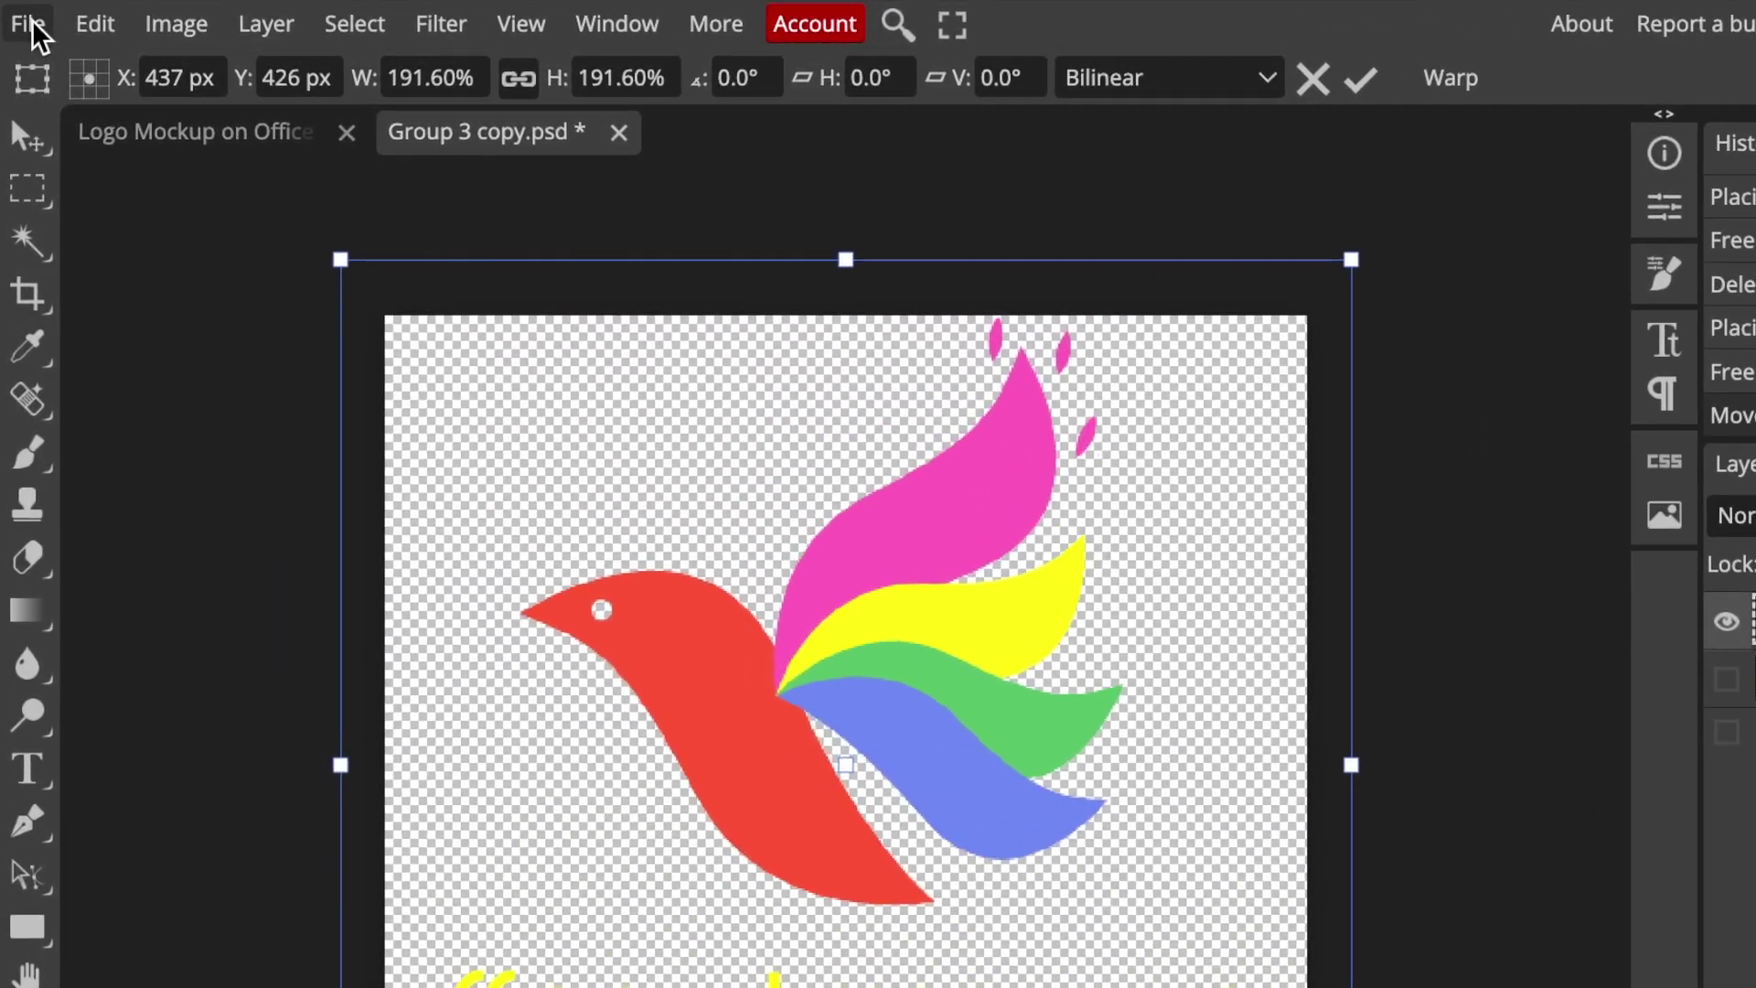
- Save Group 3 copy.psd so the mockup's smart object picks up the scaled Soar Learning bird logo
left_click(31, 19)
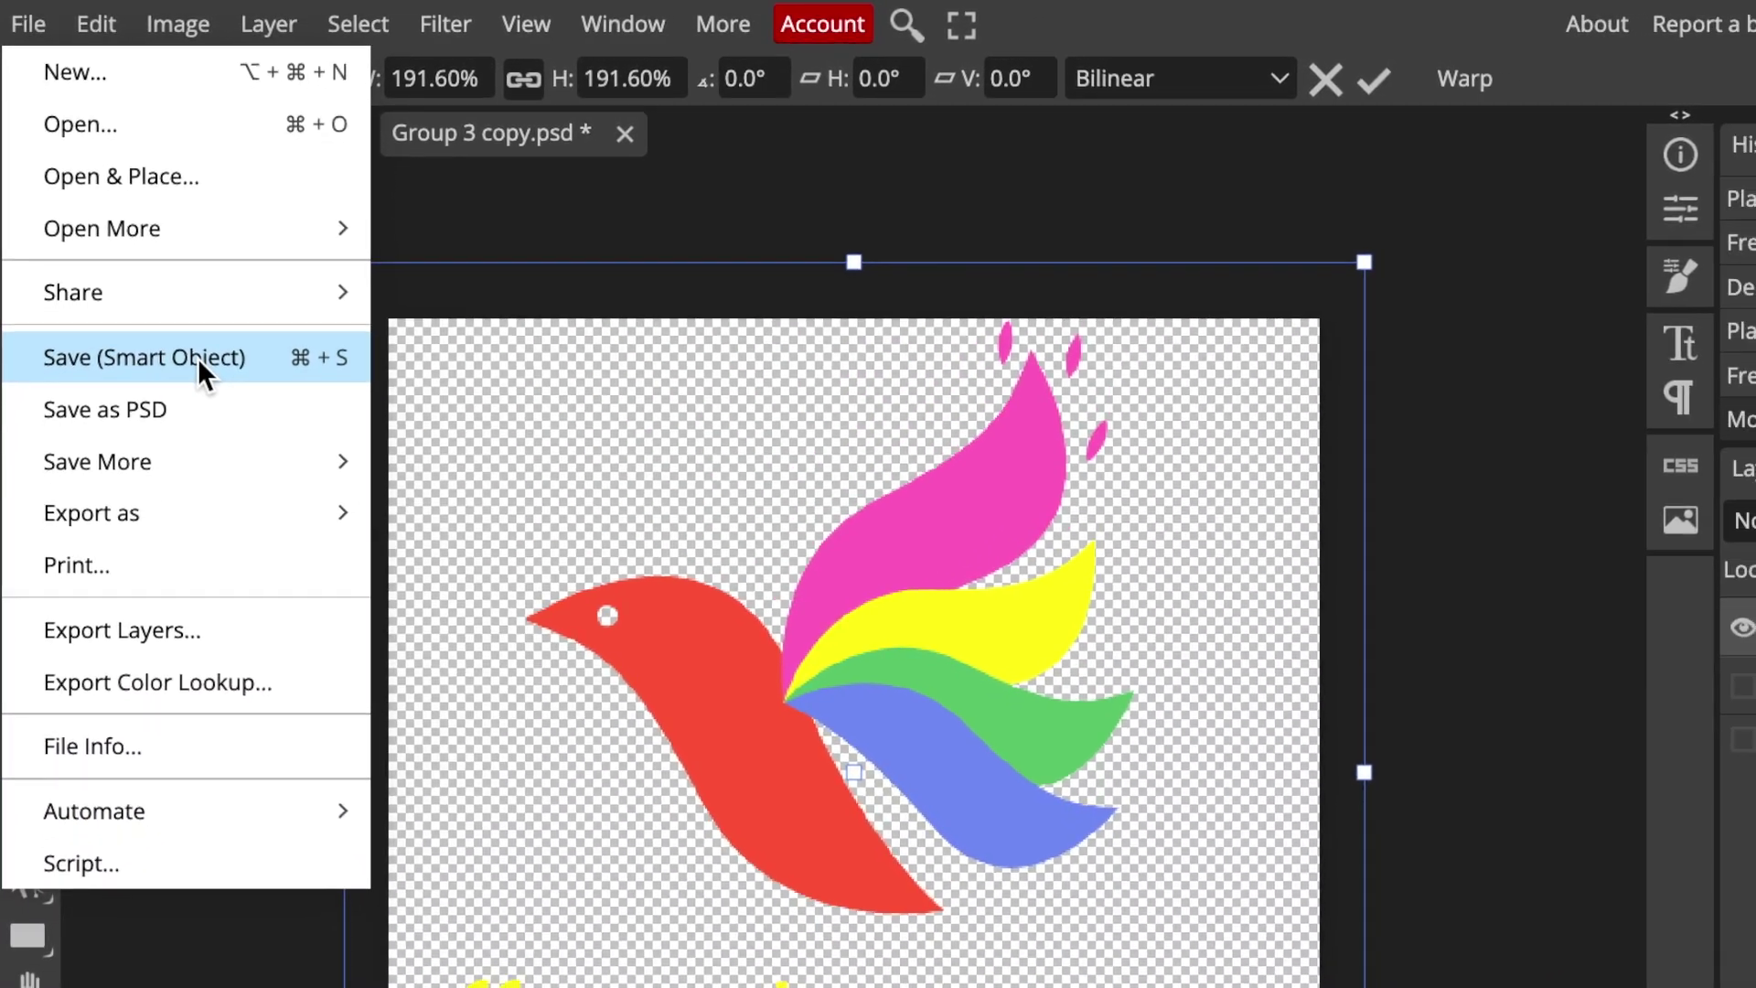
key("super+s")
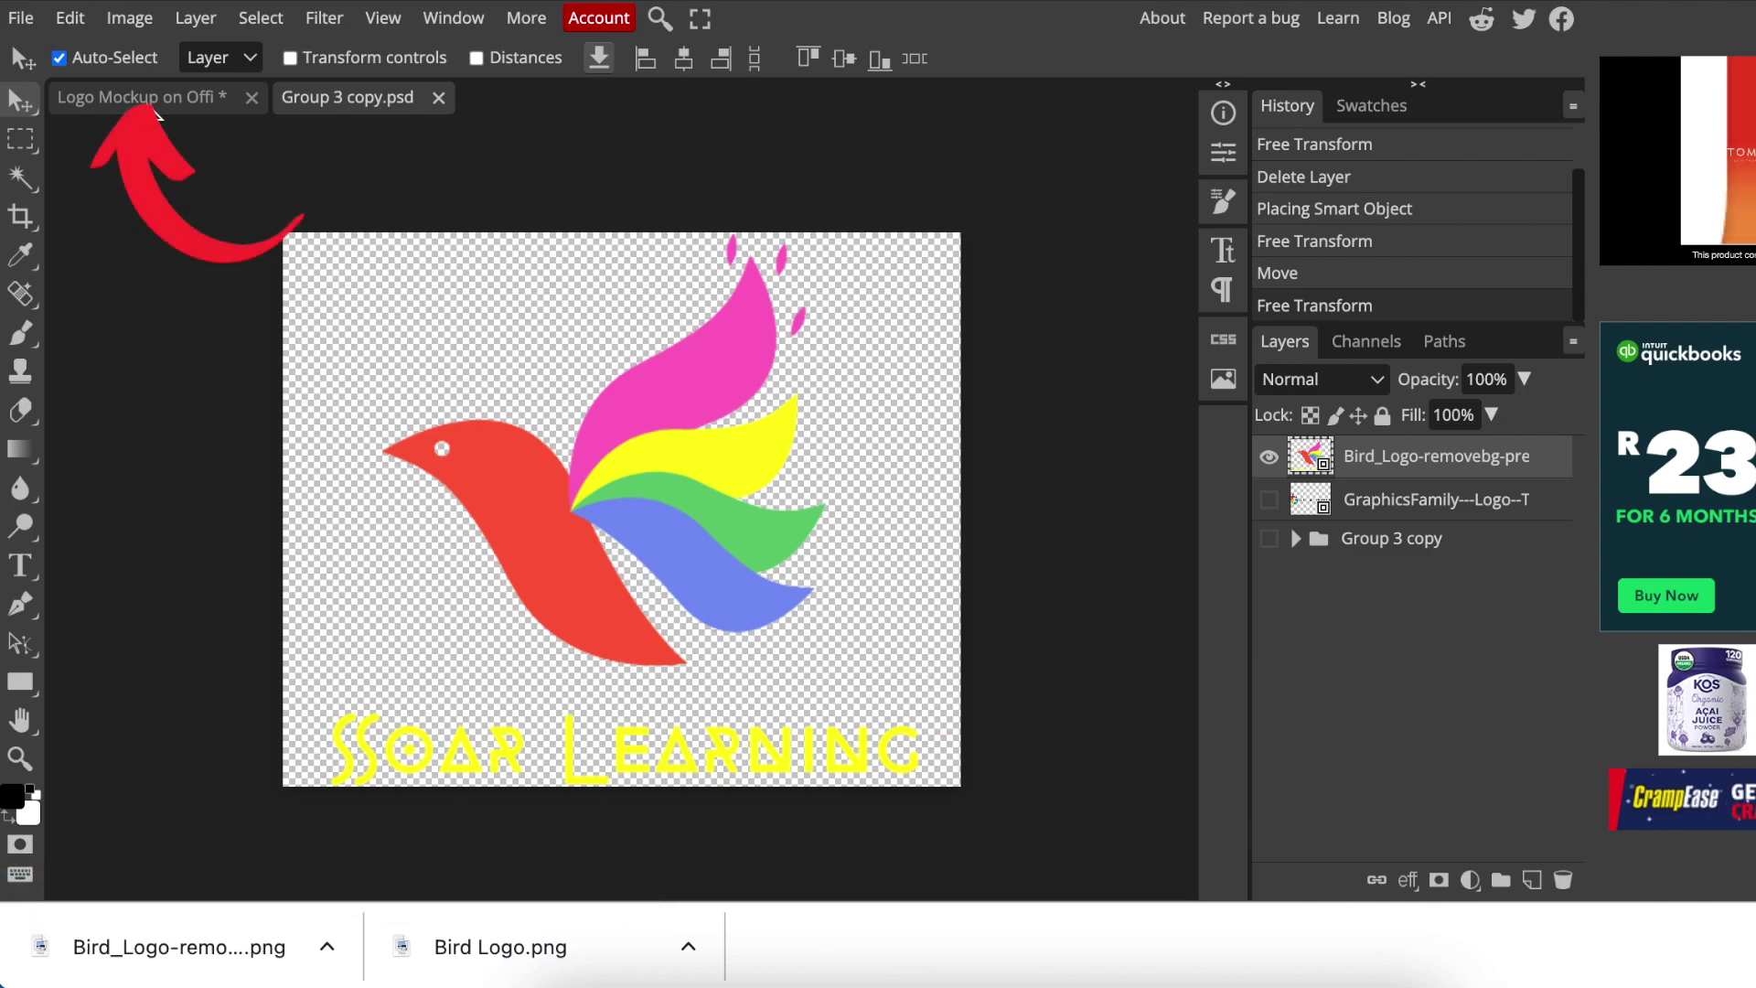
- Return to the Logo Mockup on Office document and hide its Lights group to preview the effect
left_click(156, 110)
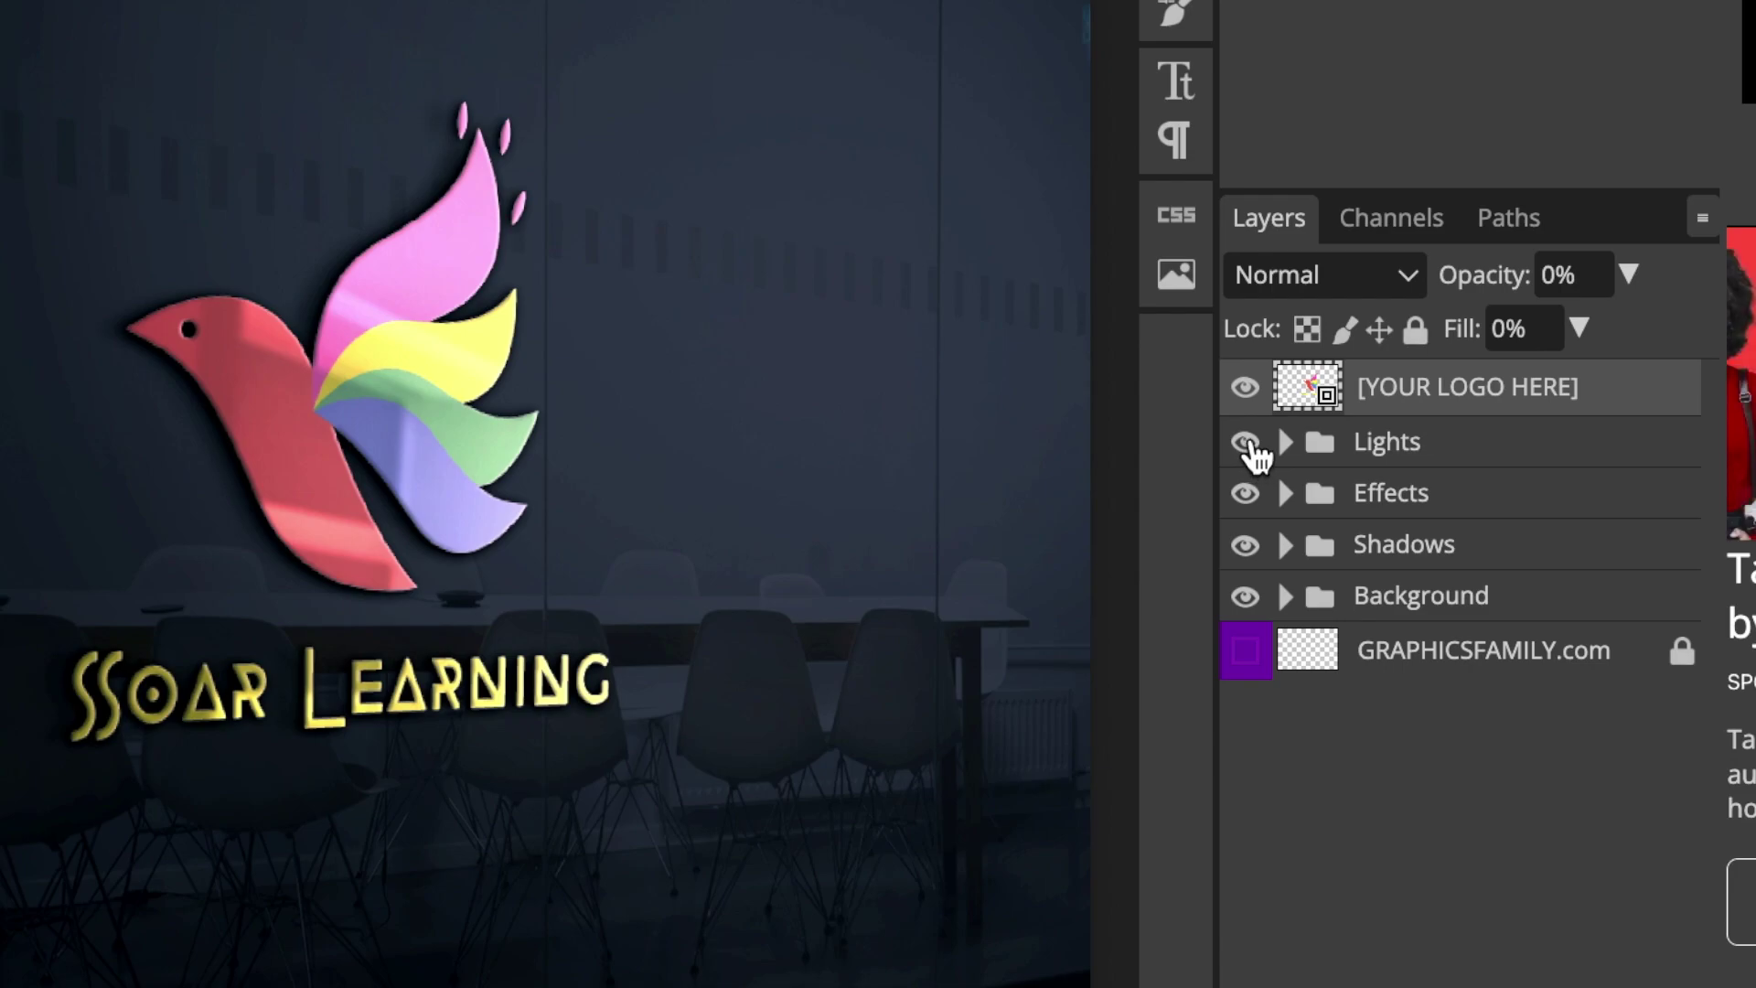
left_click(1249, 445)
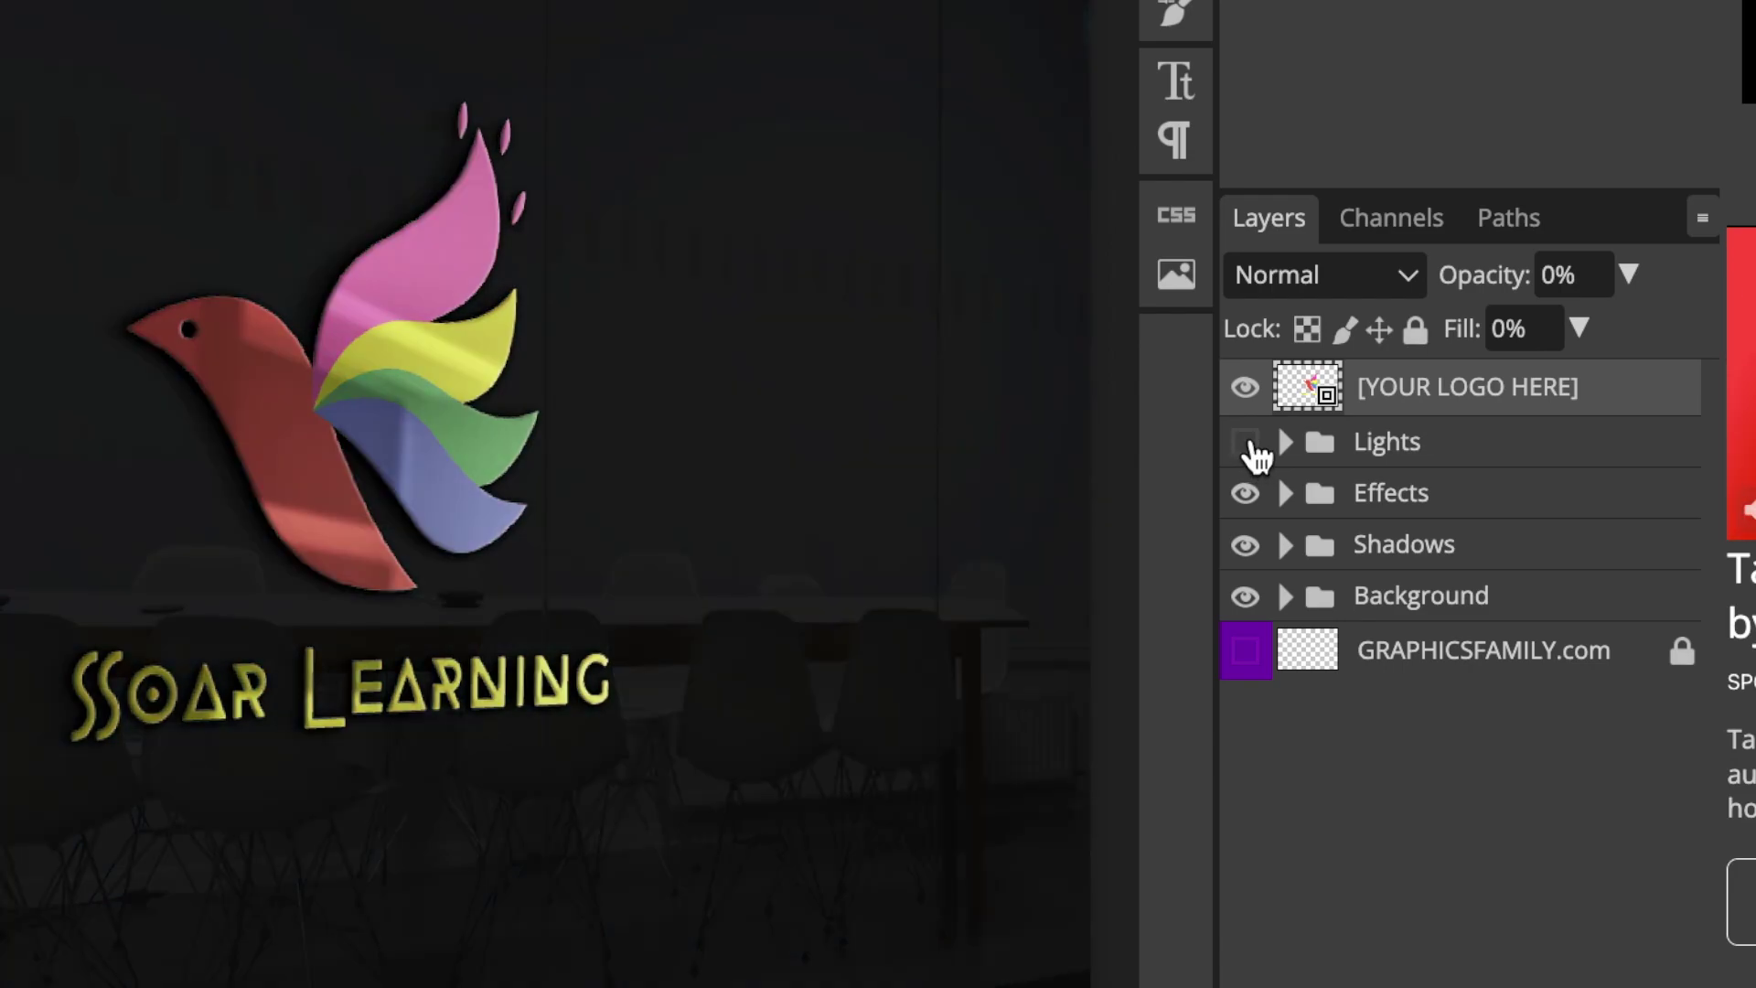
left_click(1246, 442)
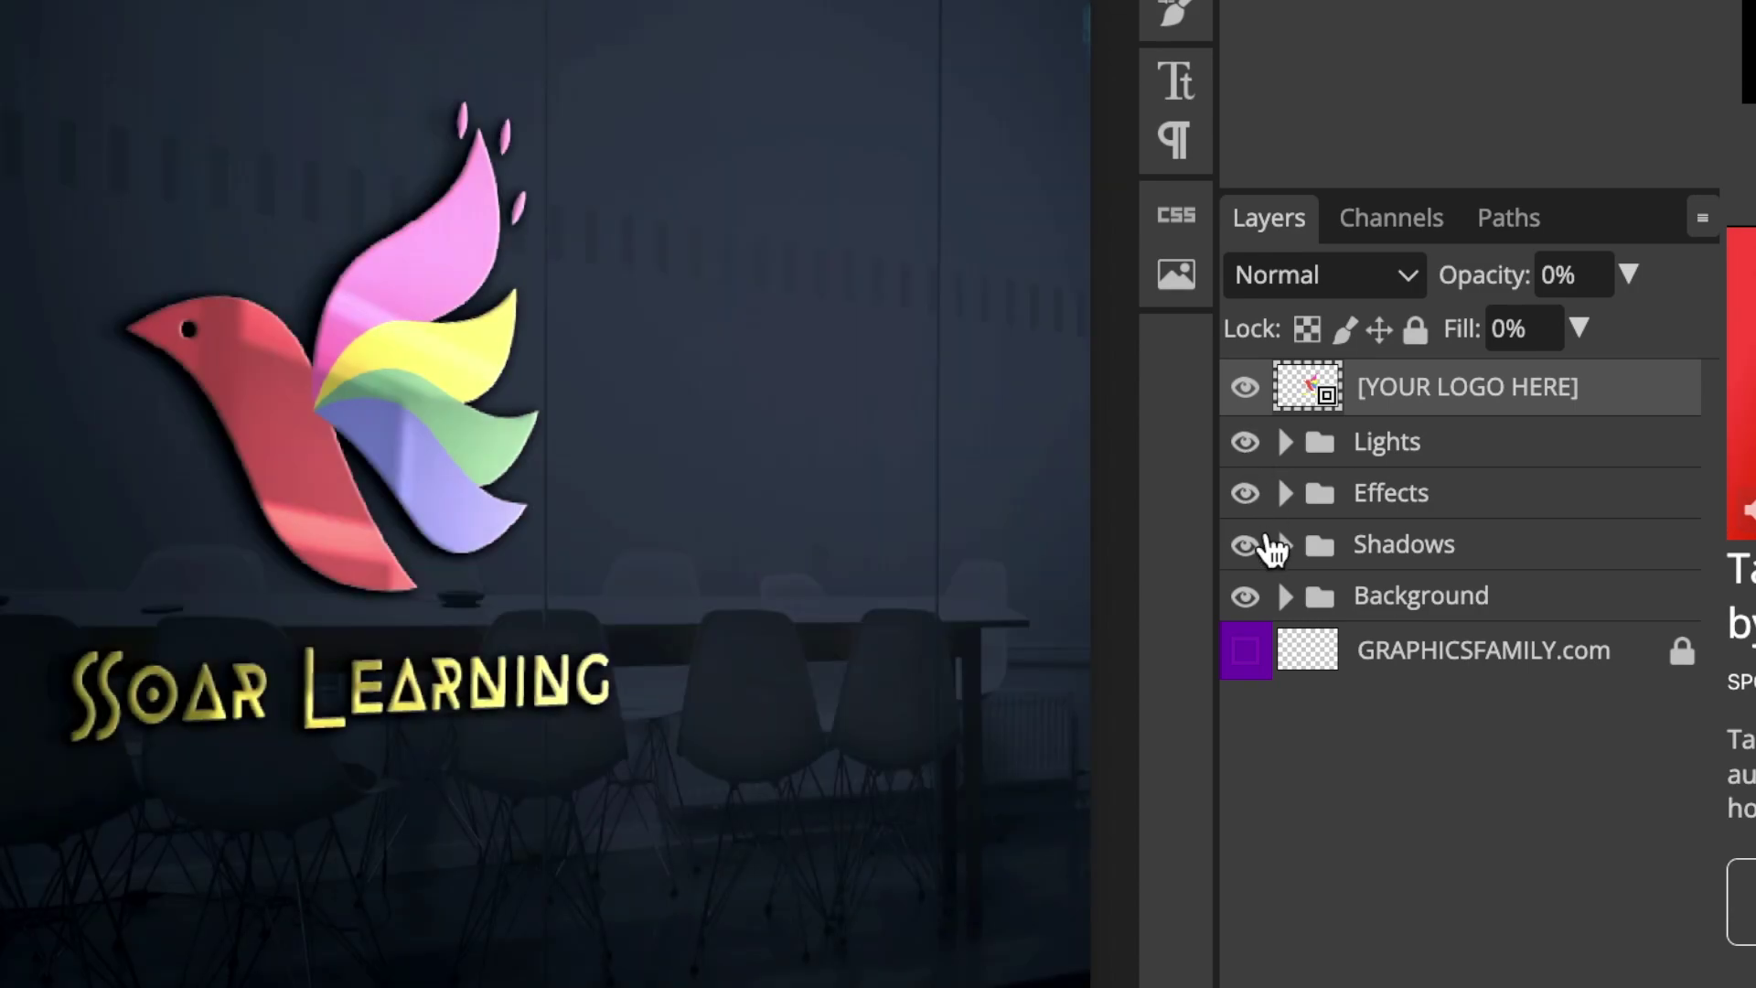
left_click(1286, 443)
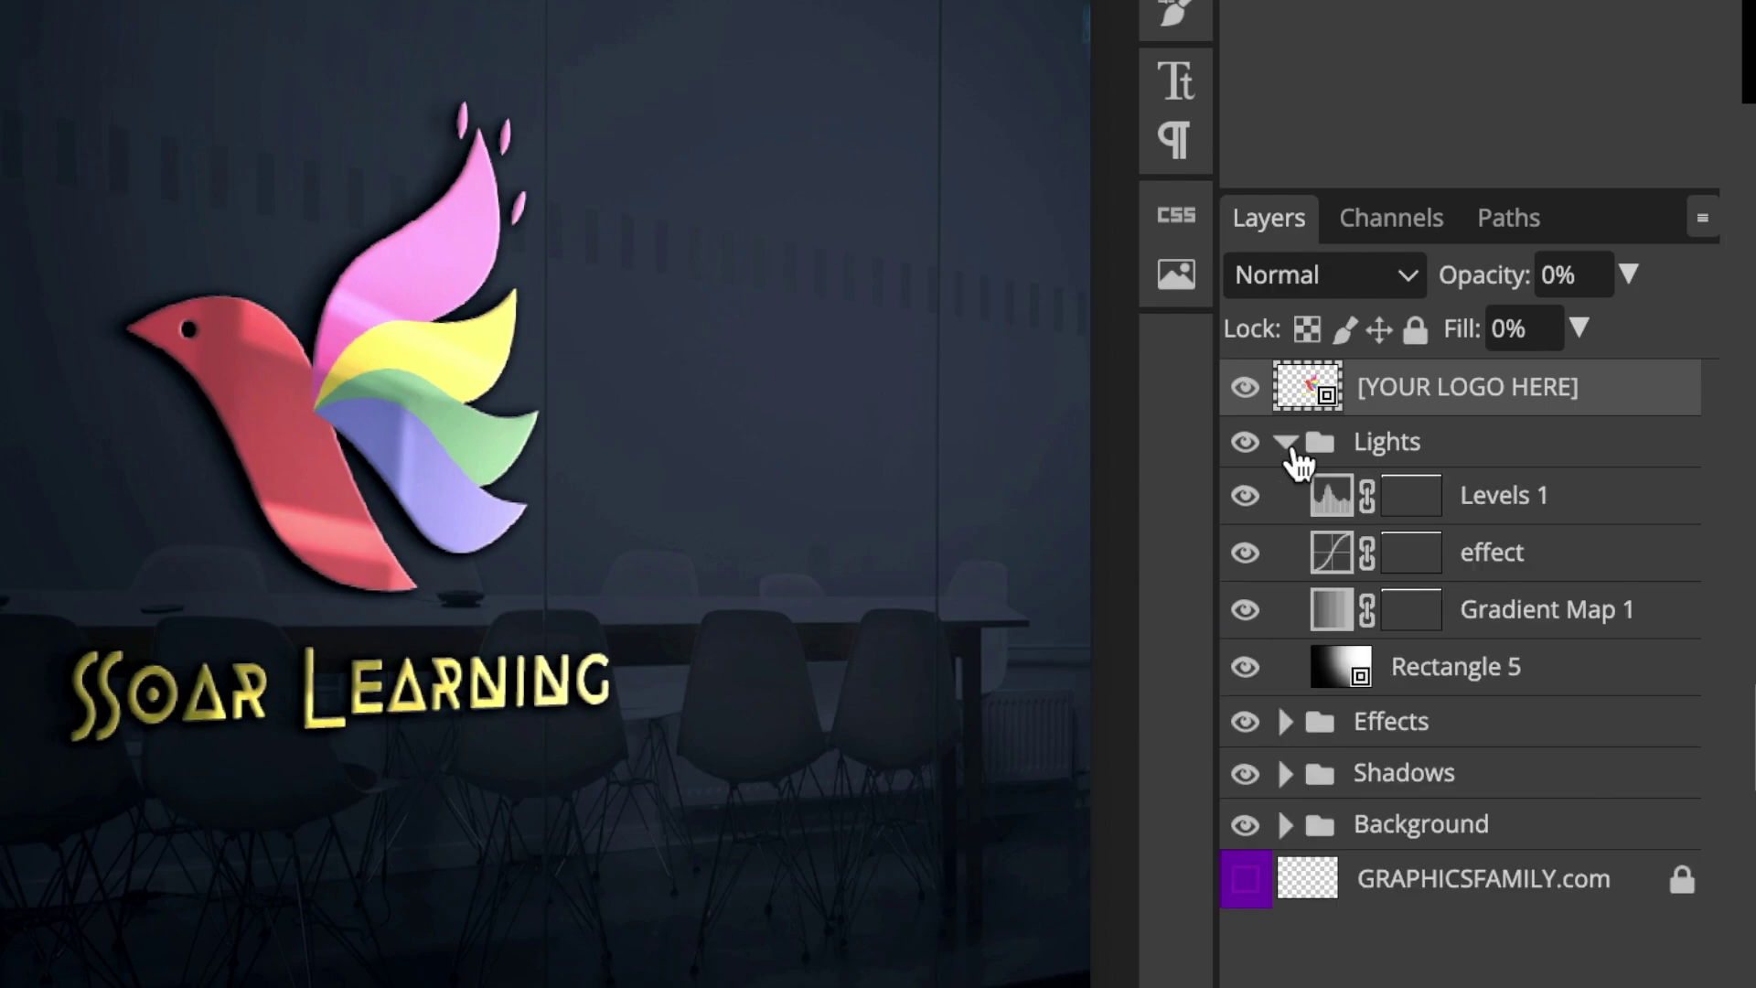
left_click(1246, 668)
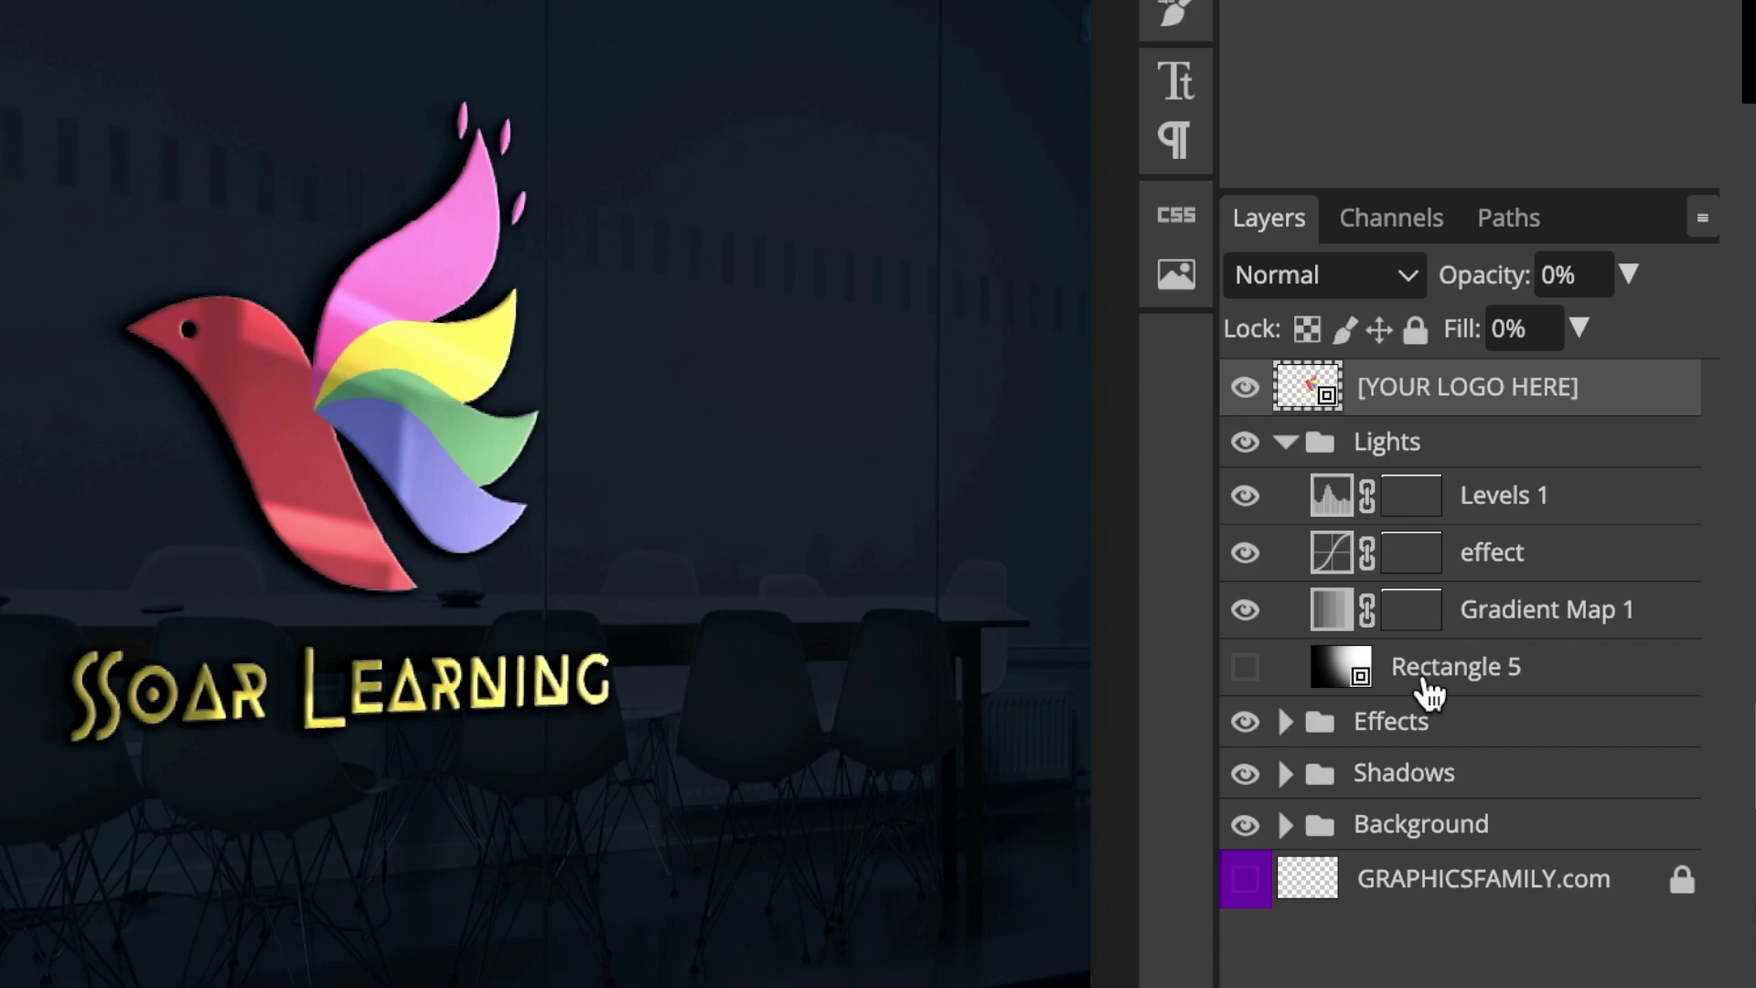
left_click(1246, 667)
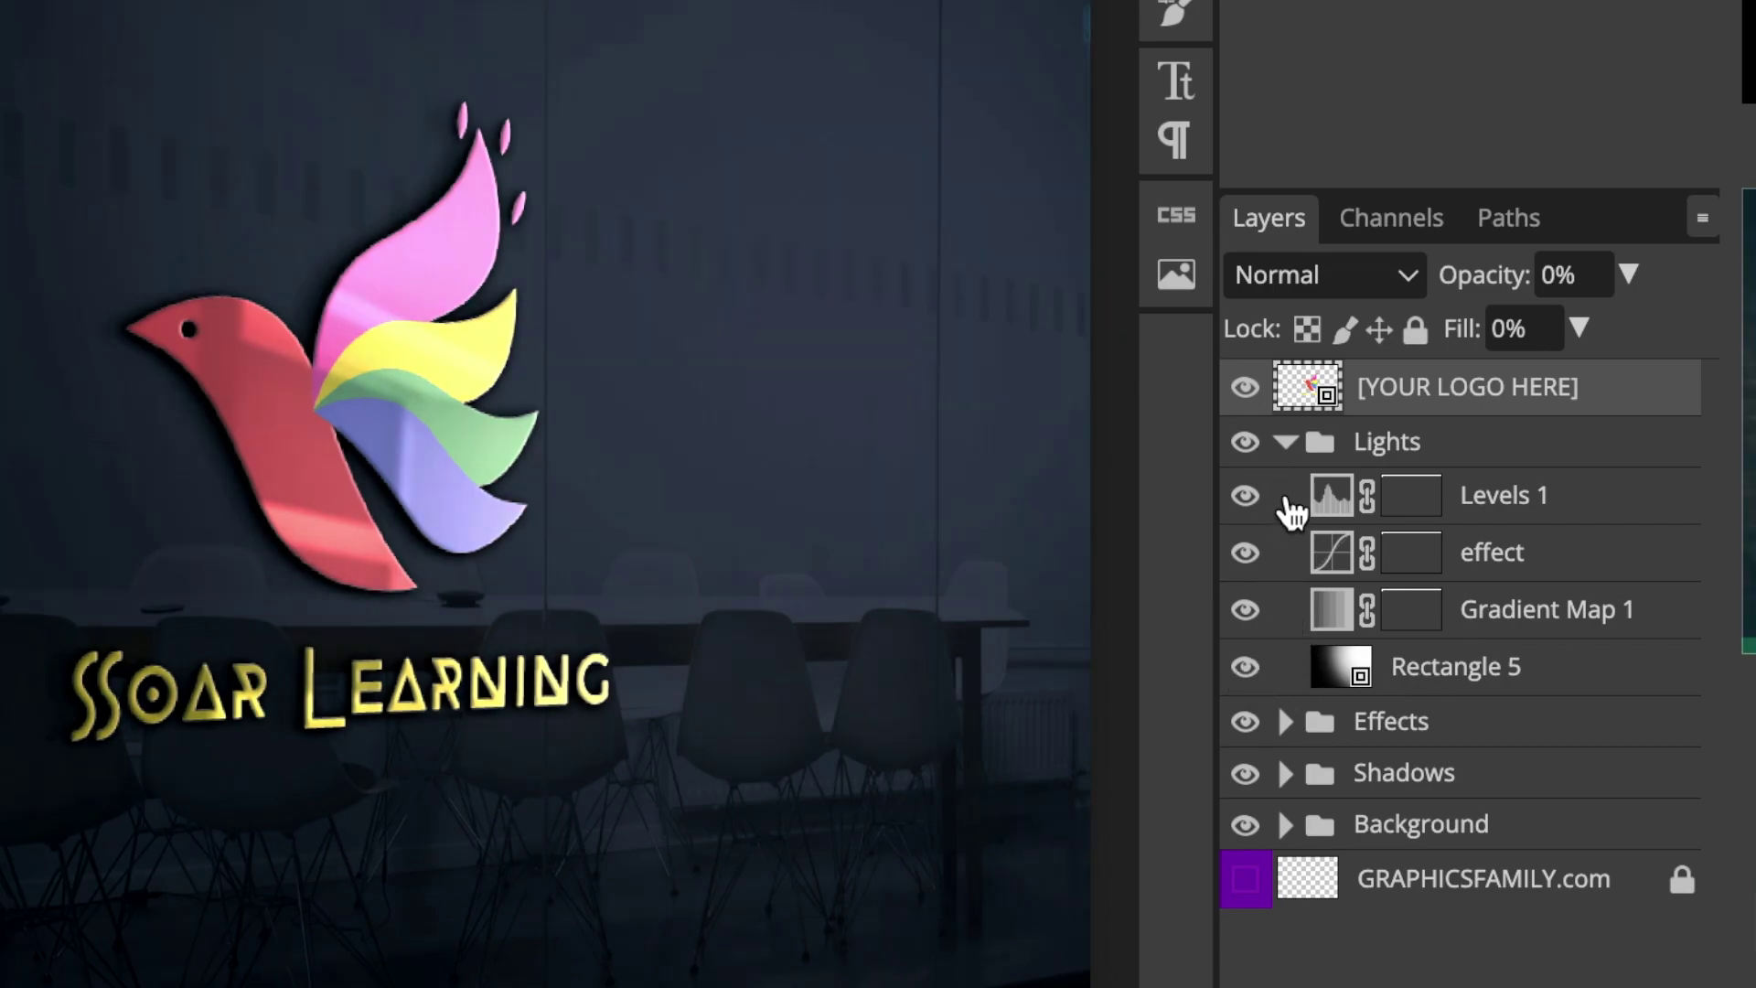
left_click(1286, 442)
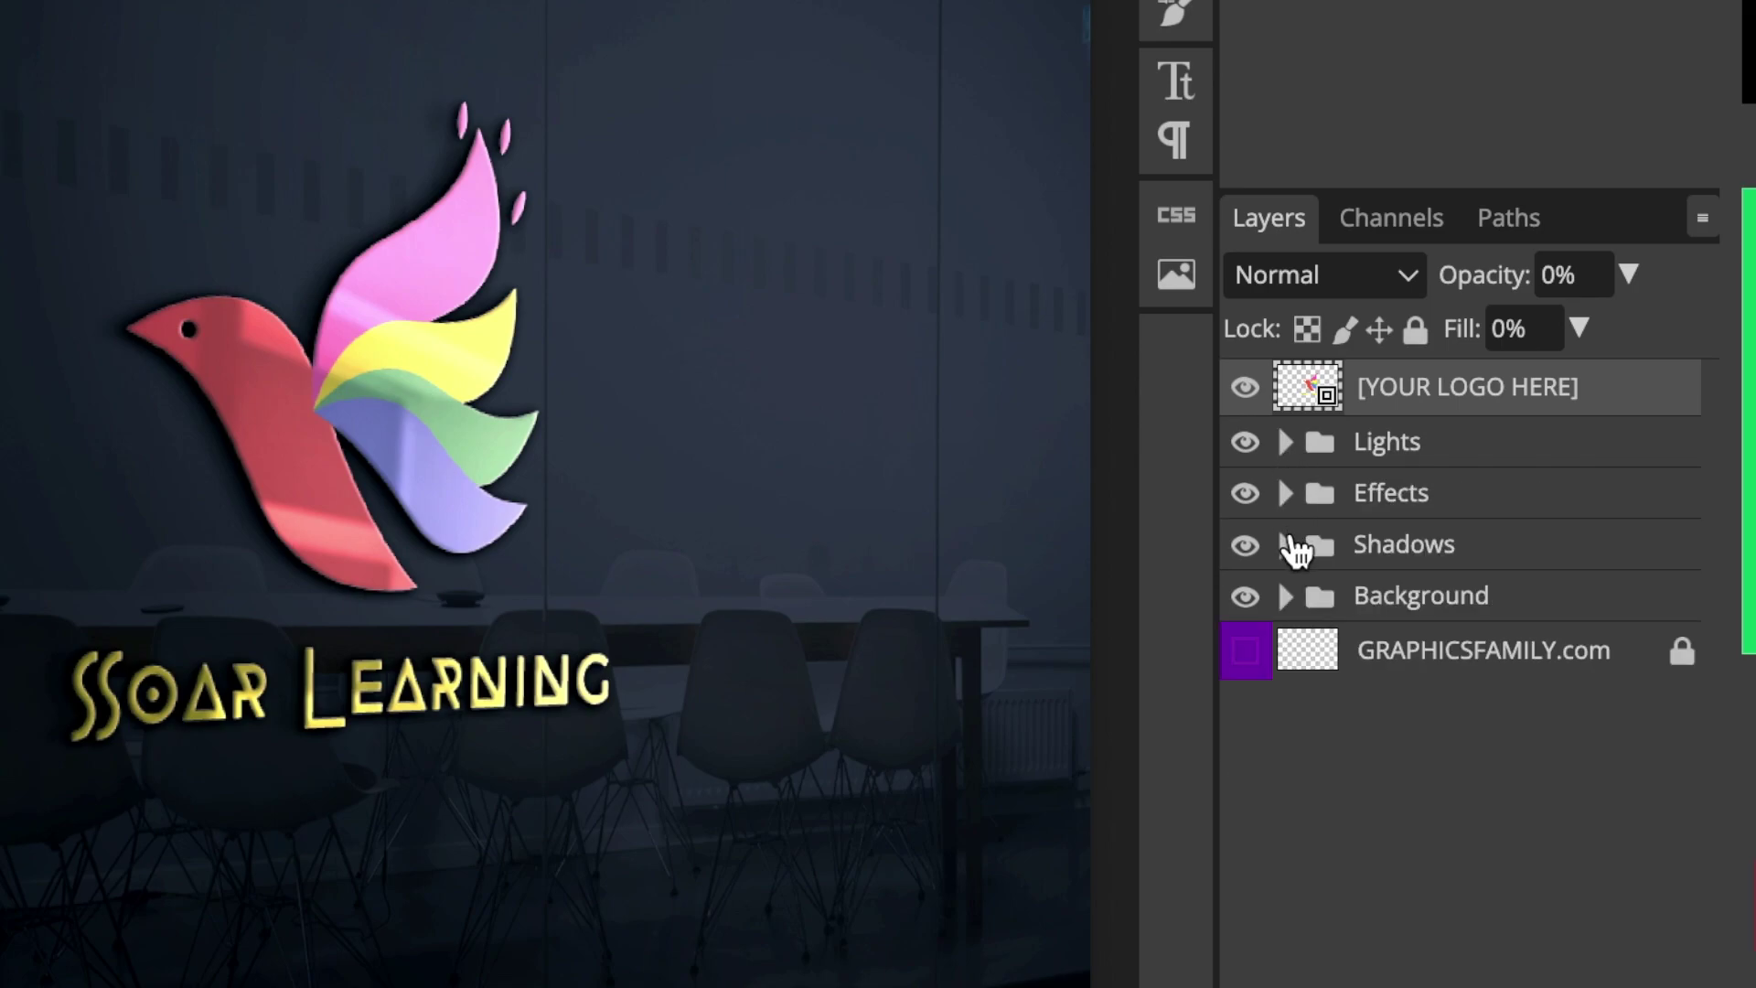
left_click(1286, 494)
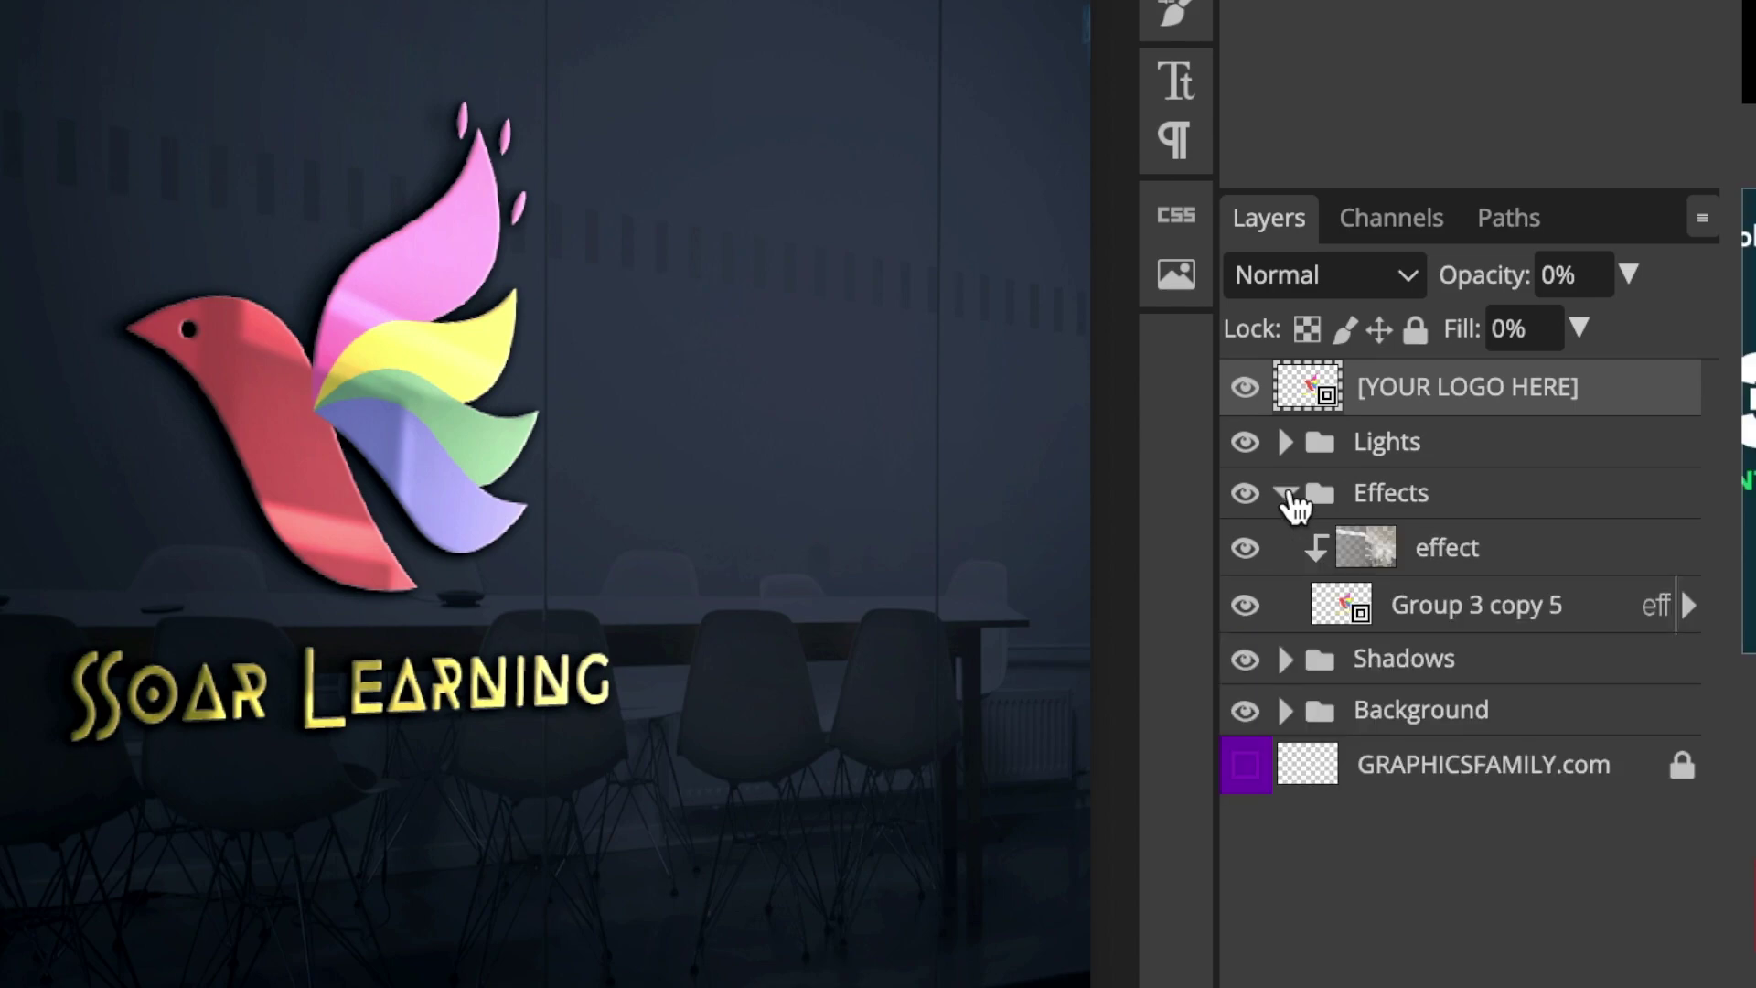
left_click(1245, 494)
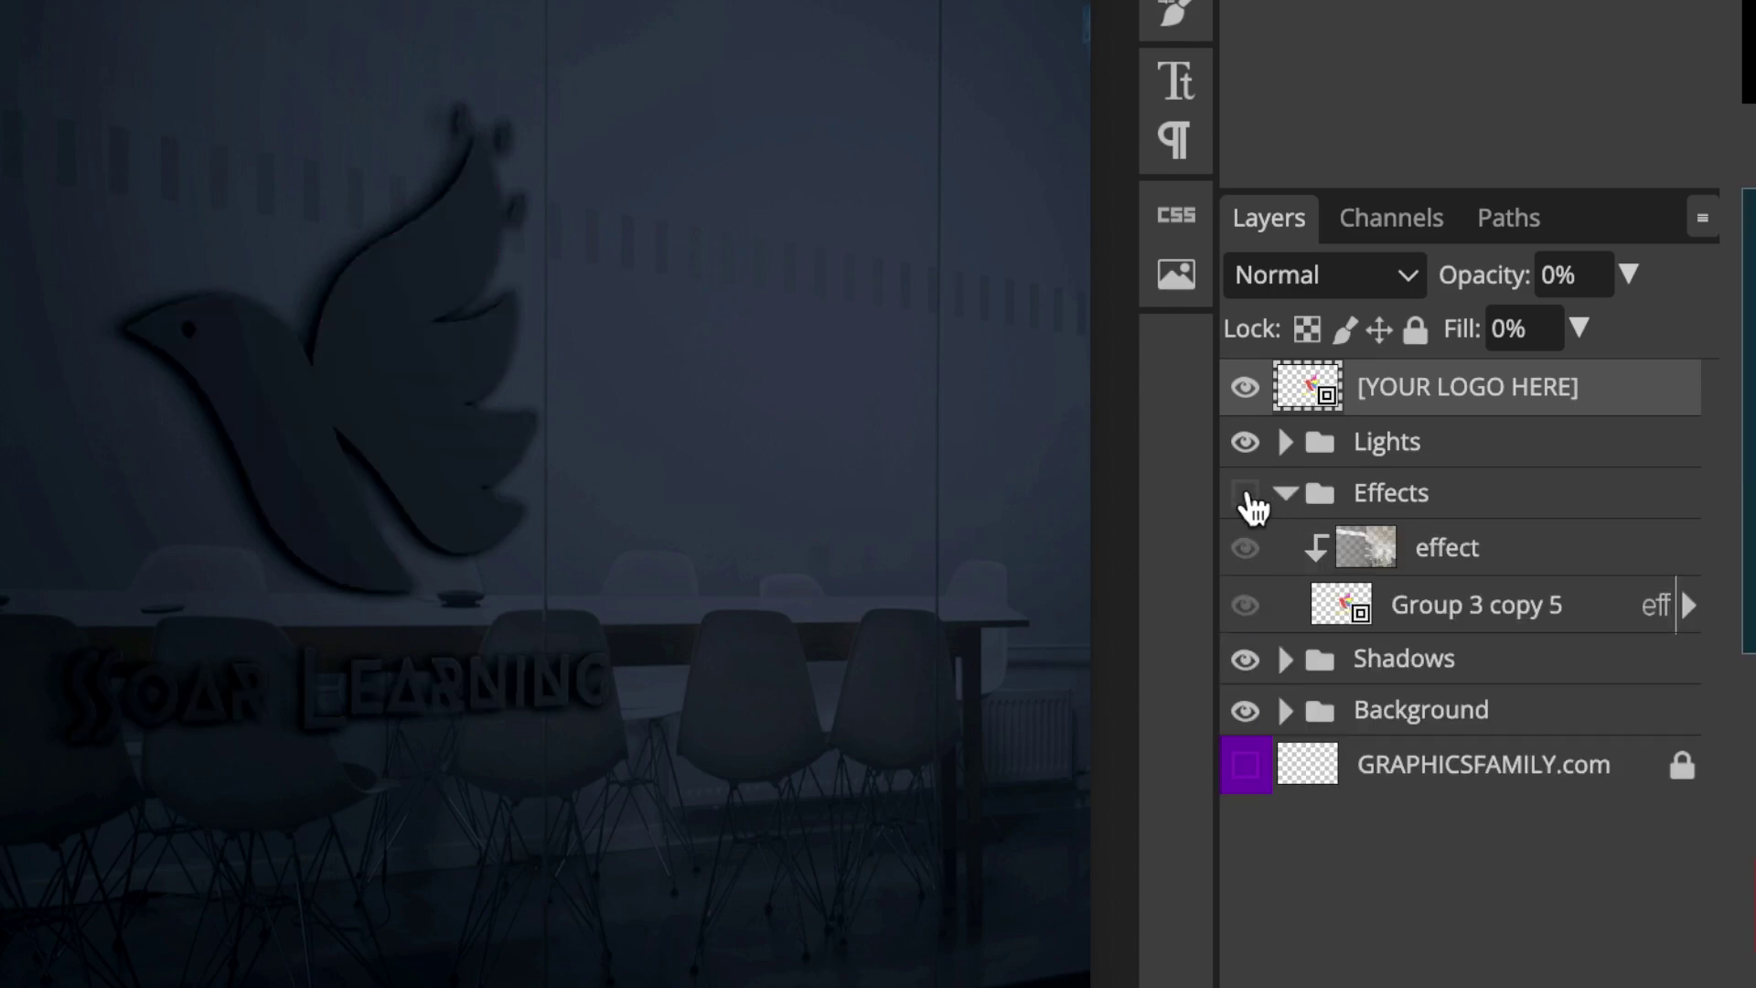
left_click(1246, 494)
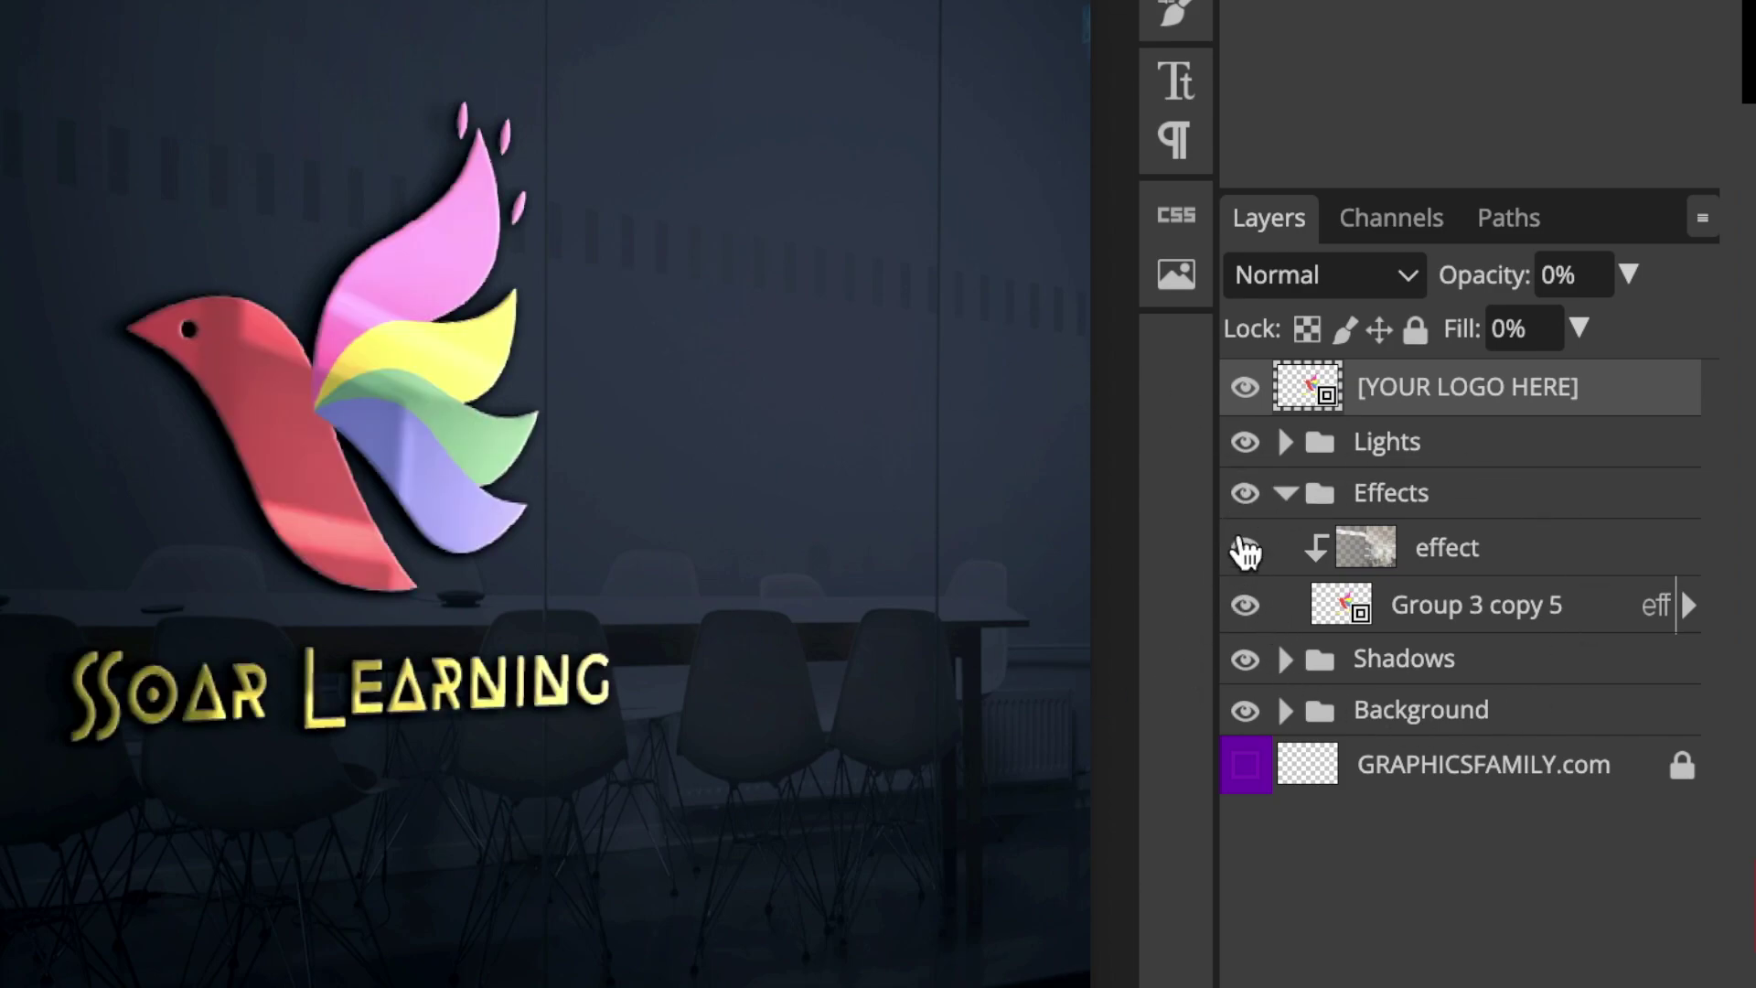
left_click(1285, 495)
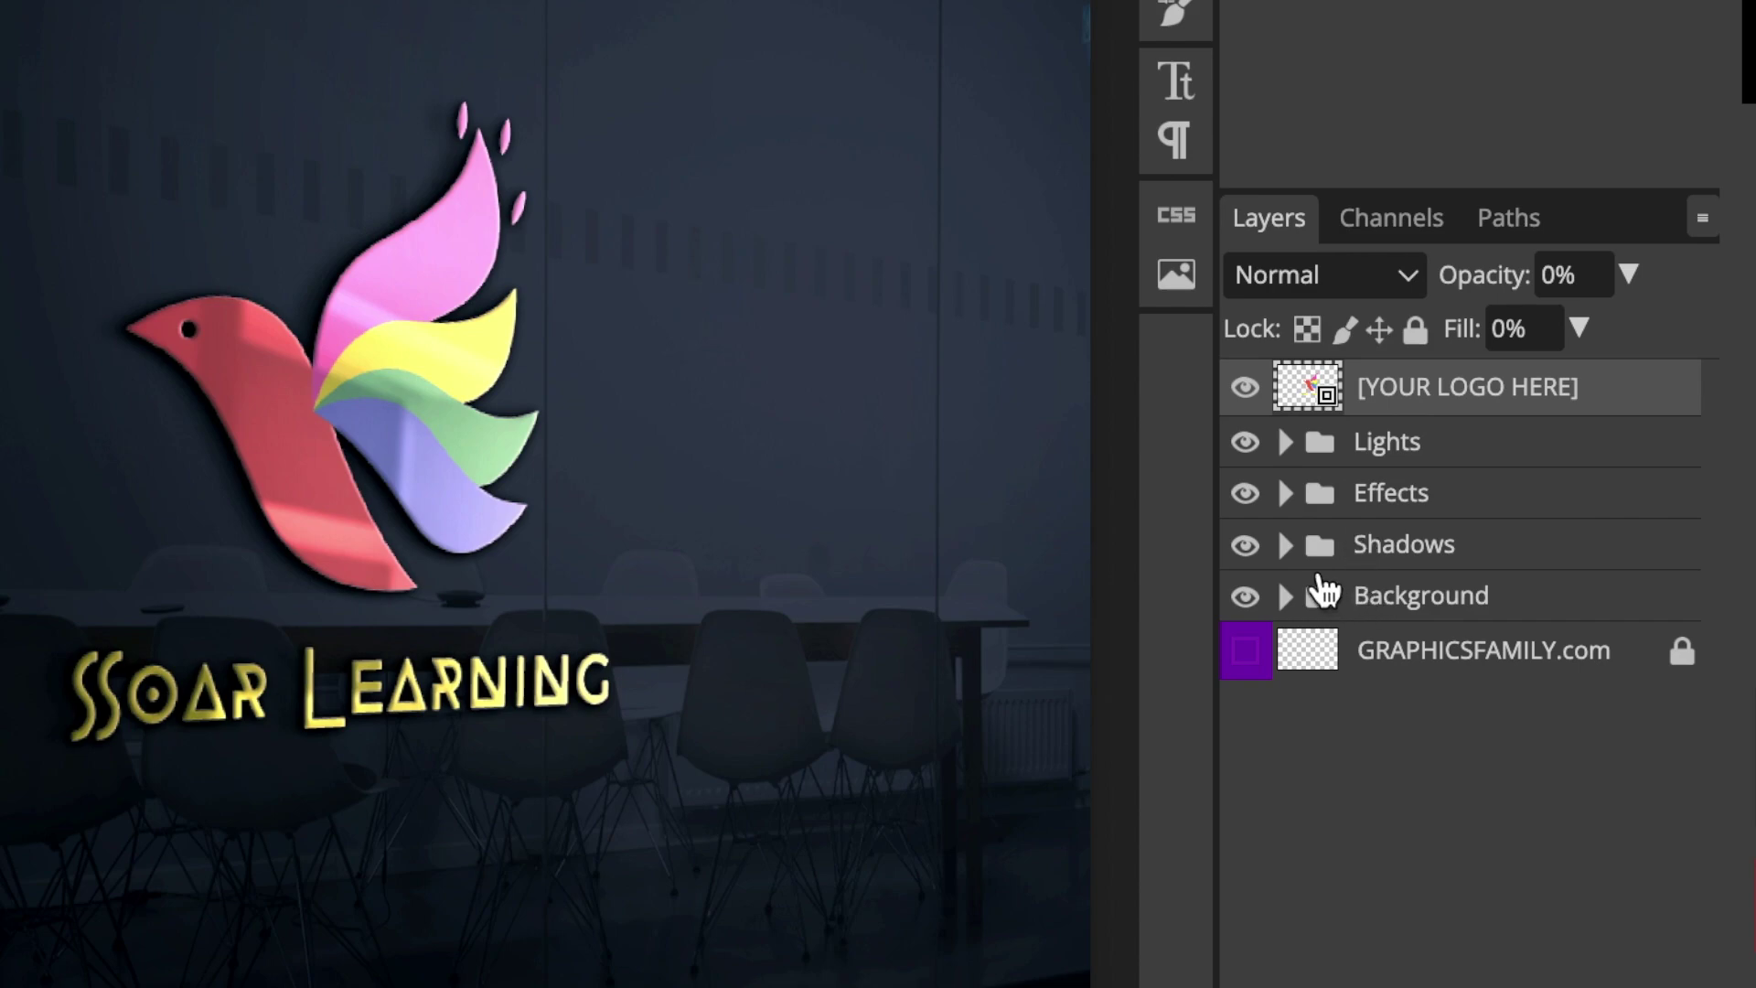
left_click(1285, 546)
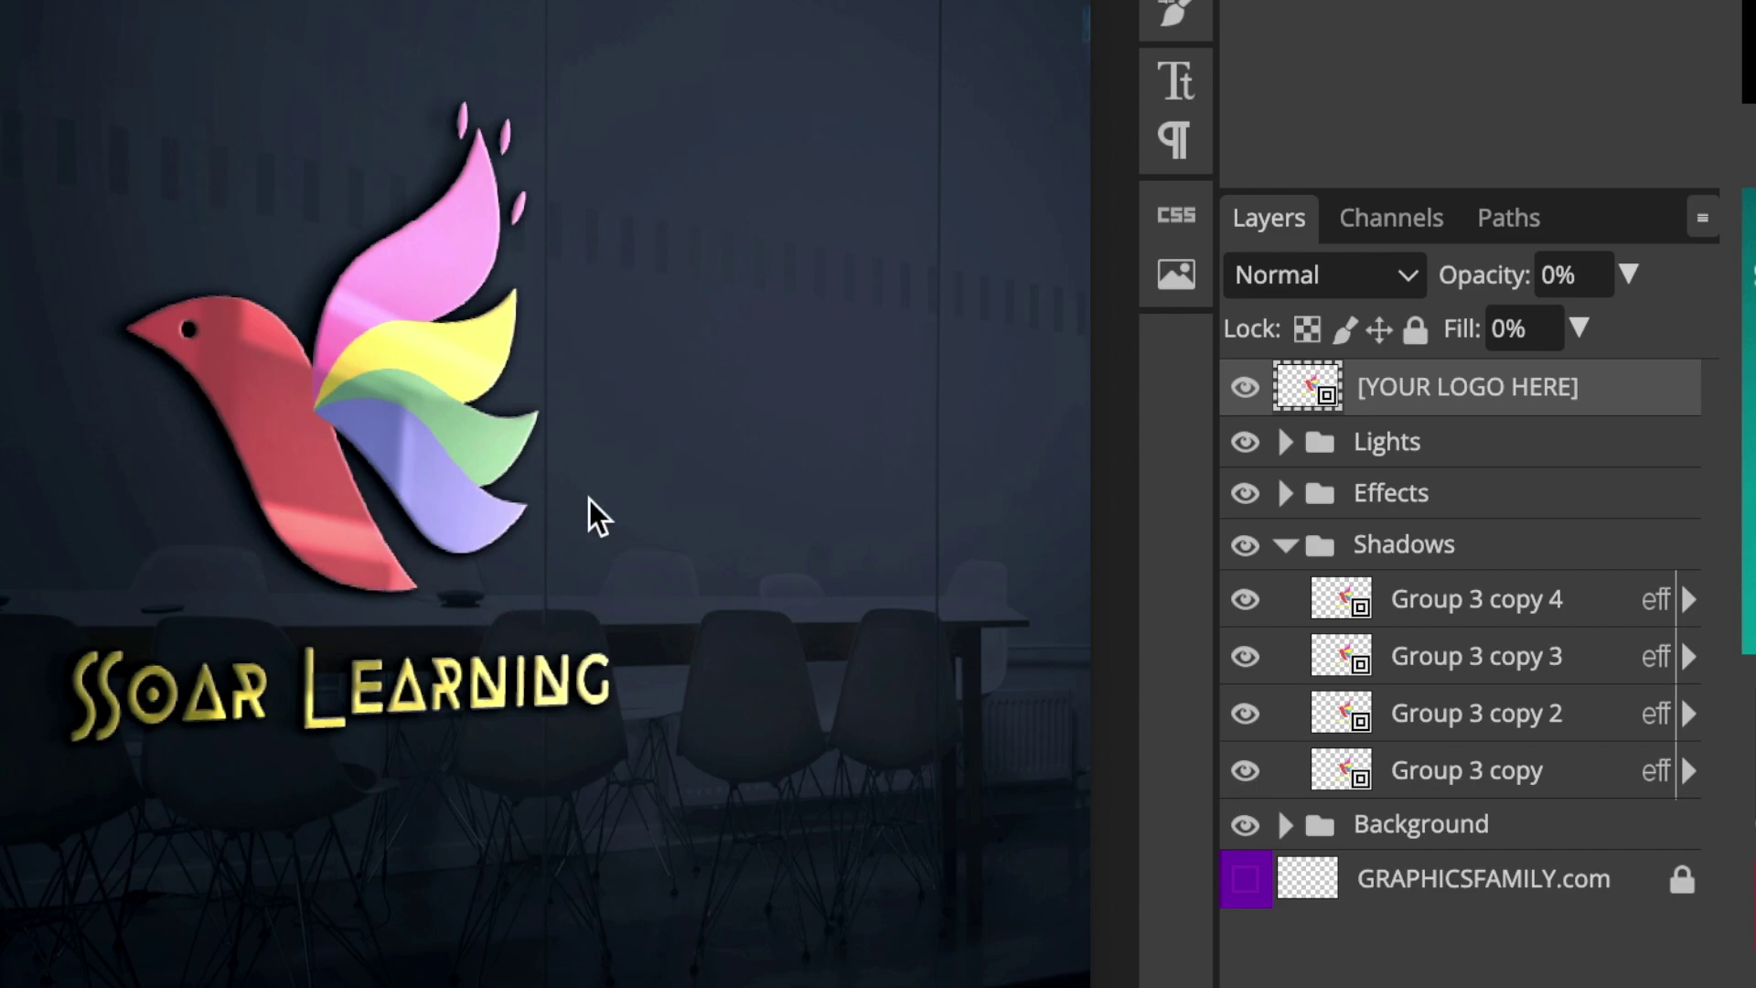
left_click(1245, 601)
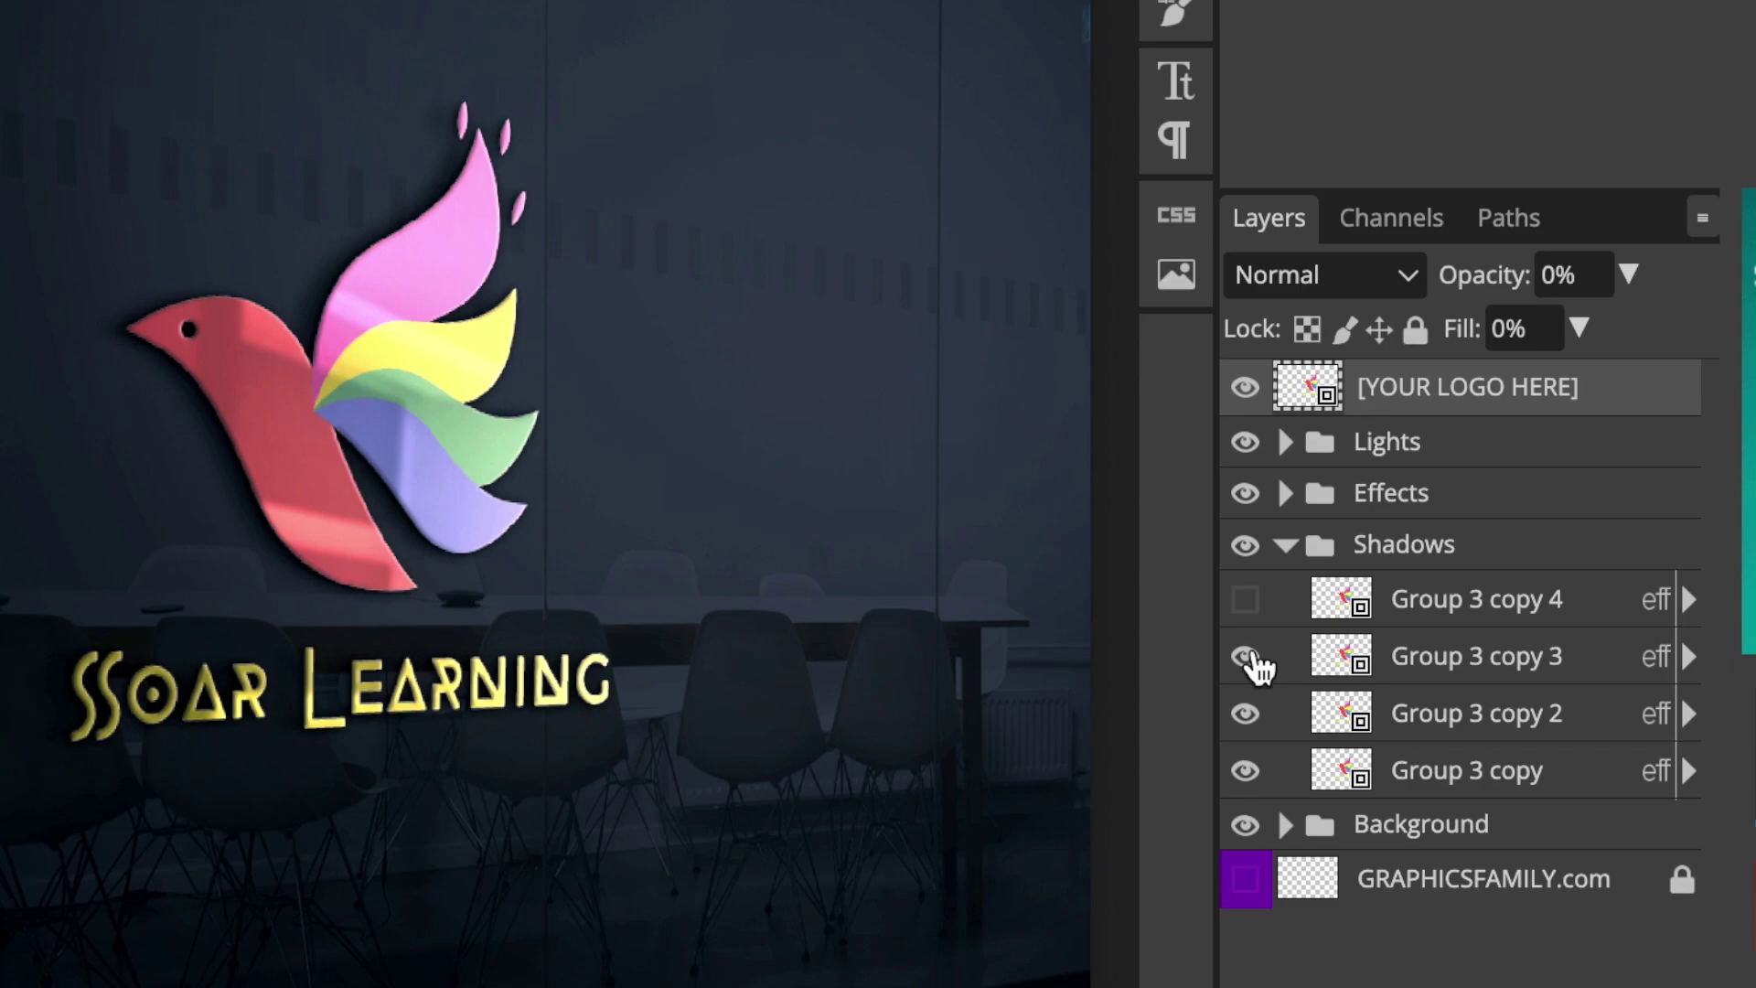
left_click(1250, 715)
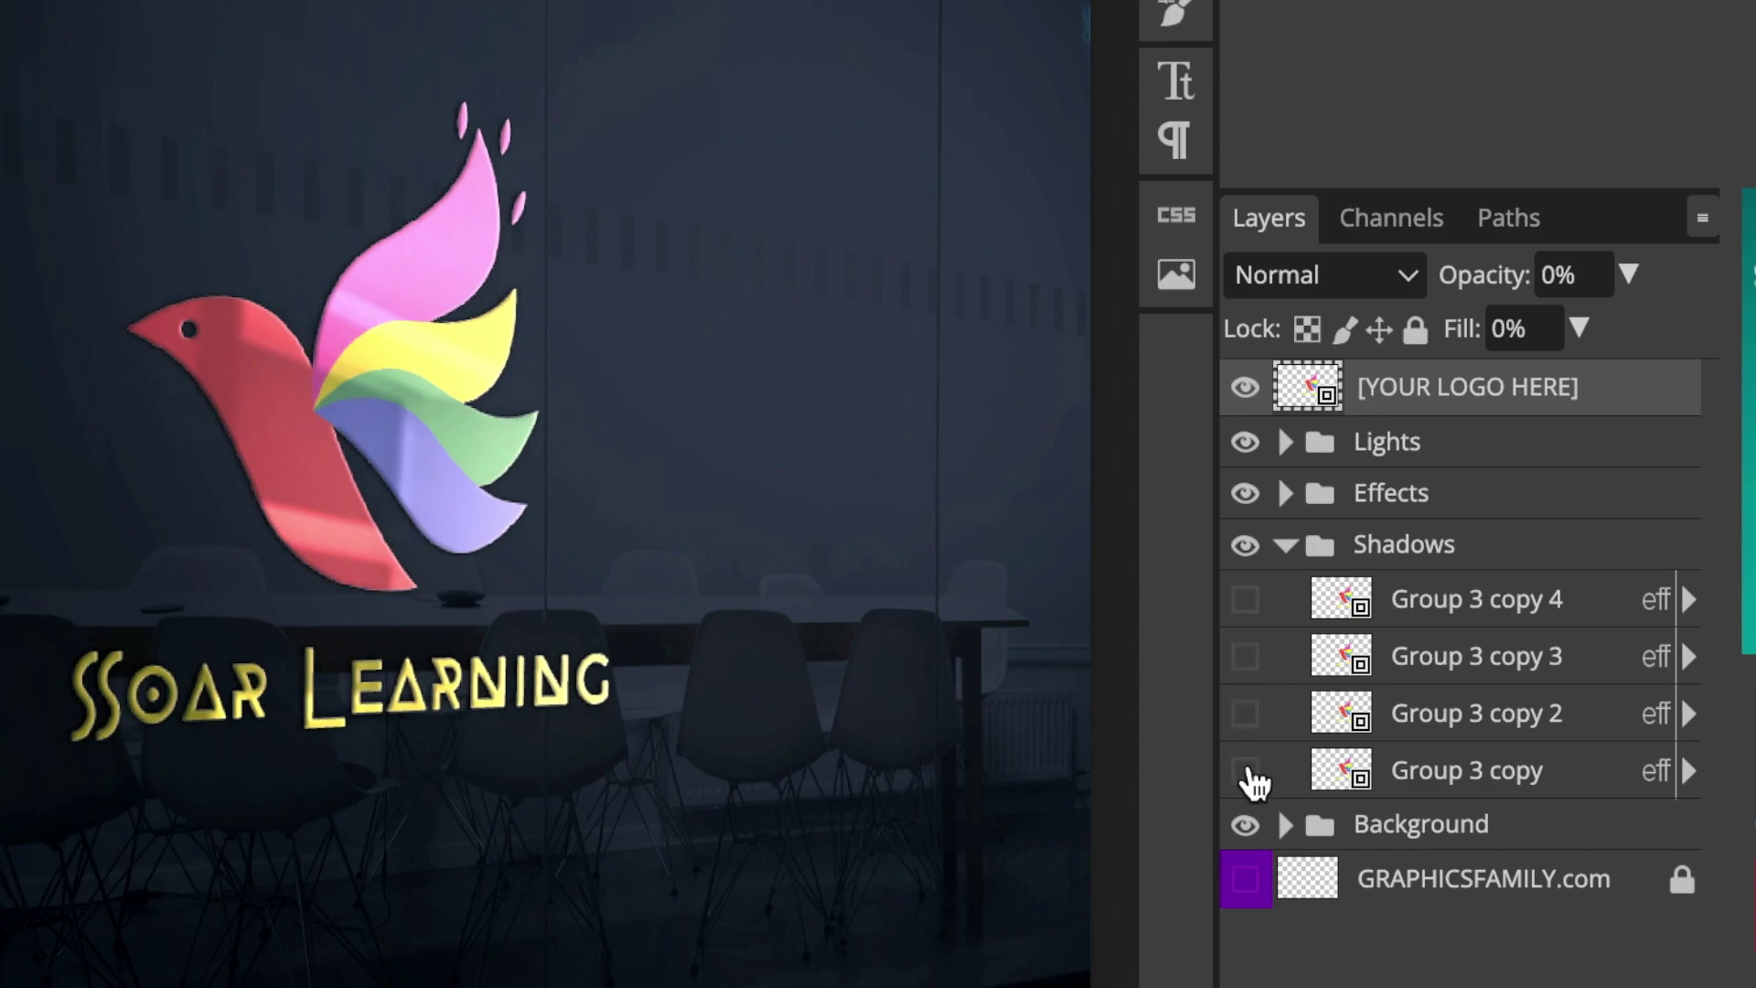
left_click(1247, 771)
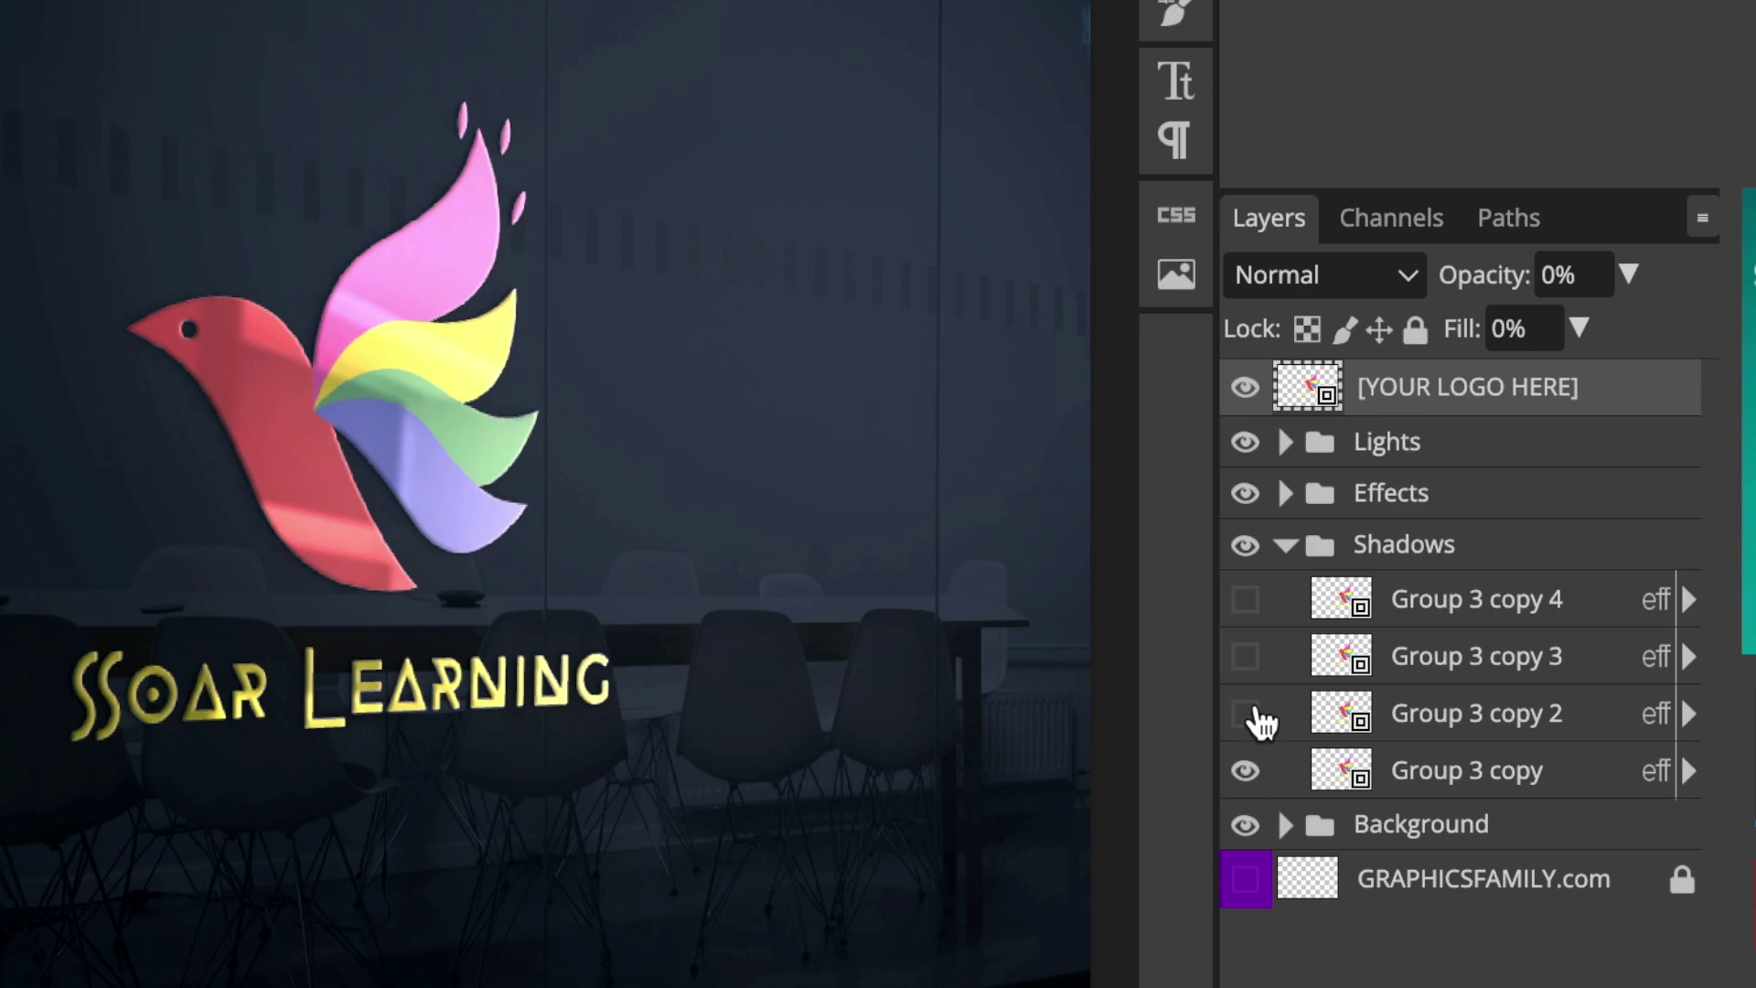
left_click(1249, 716)
left_click(1247, 659)
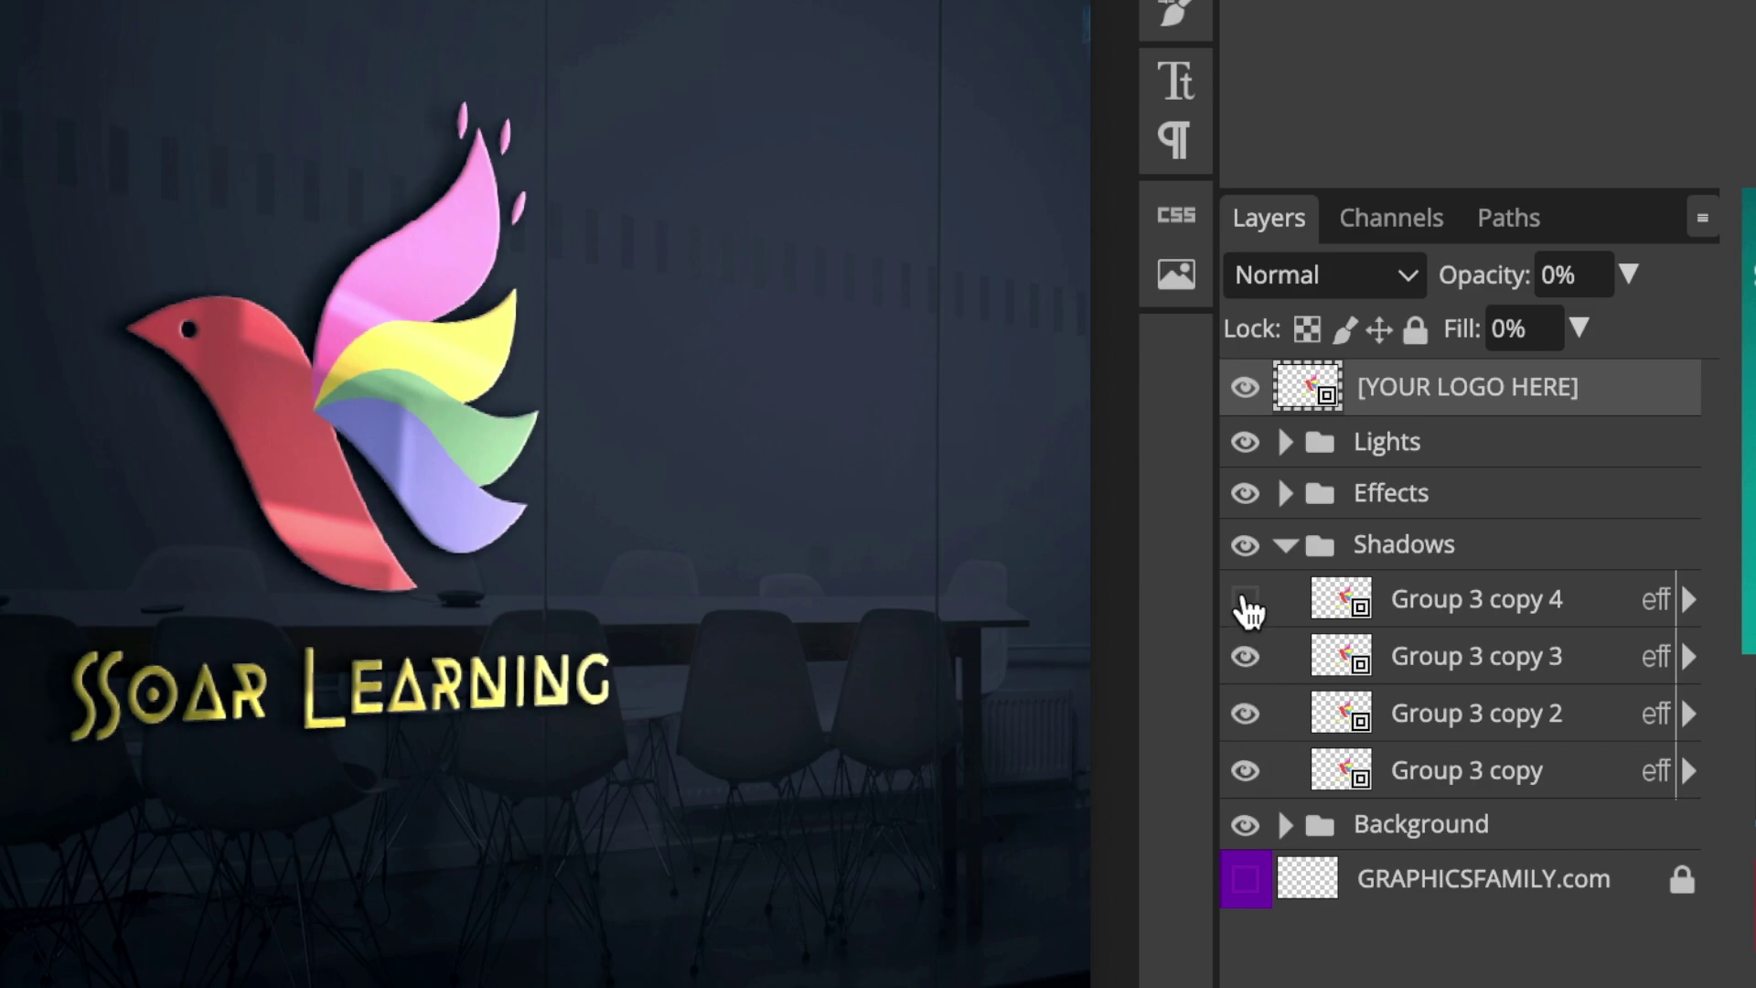
left_click(1244, 601)
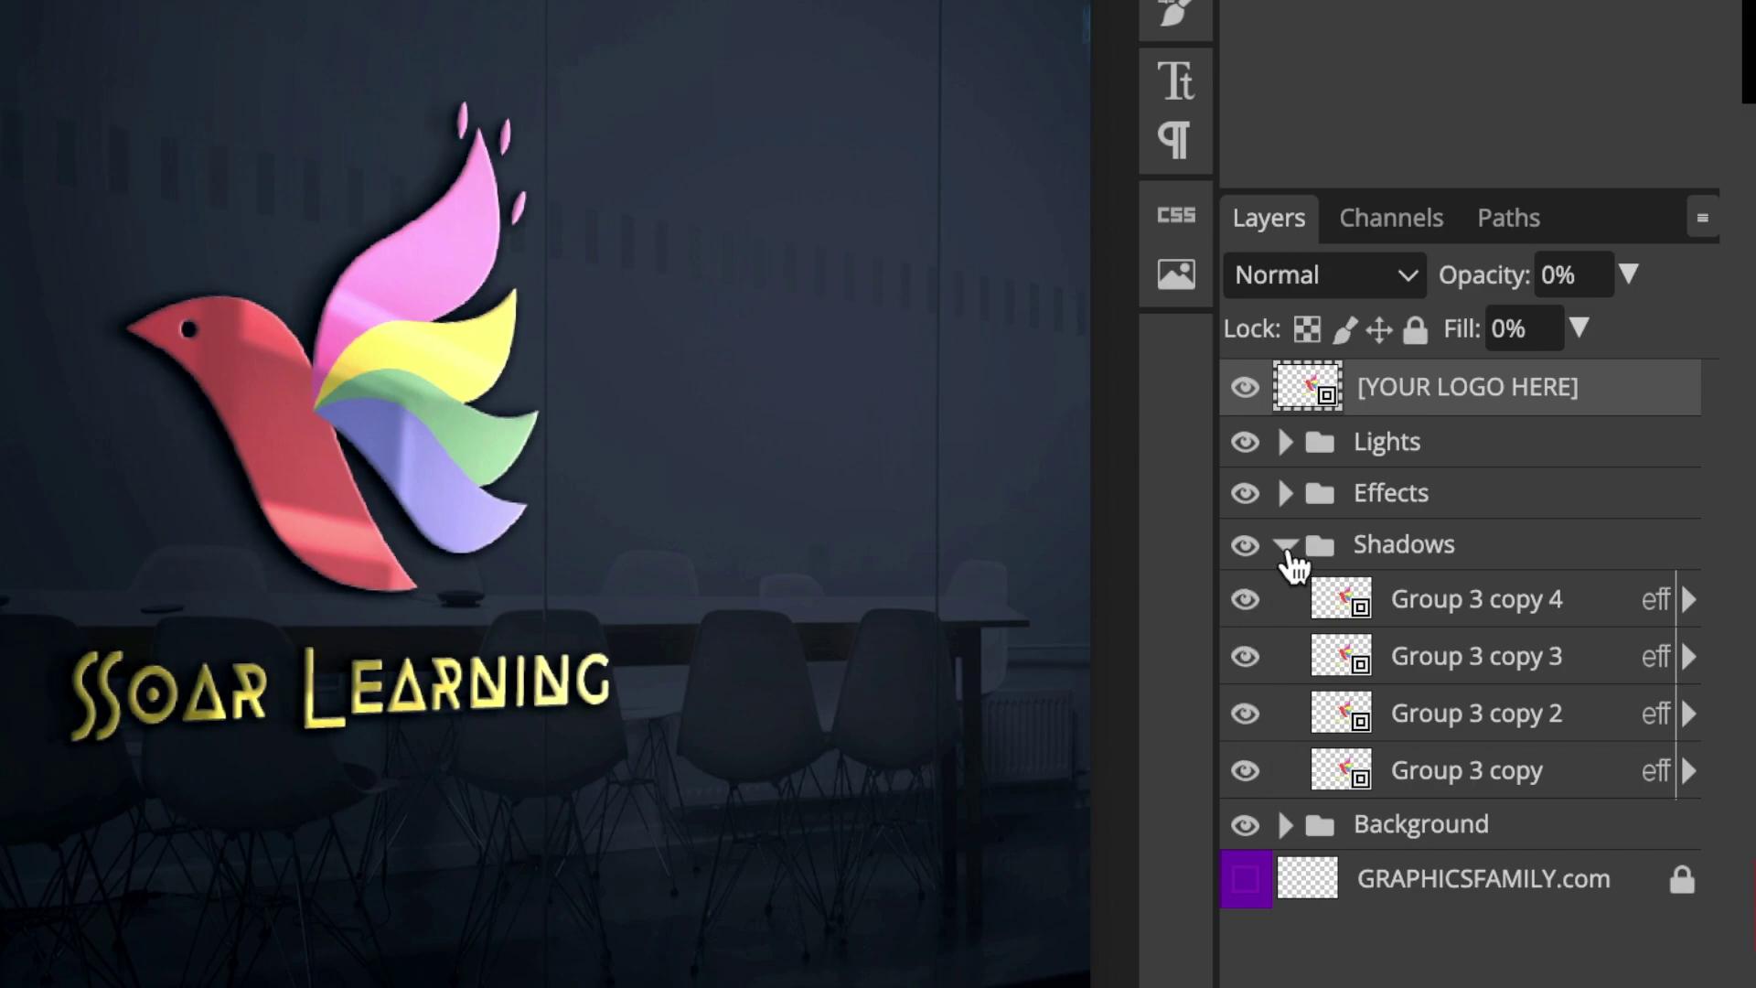
left_click(1286, 546)
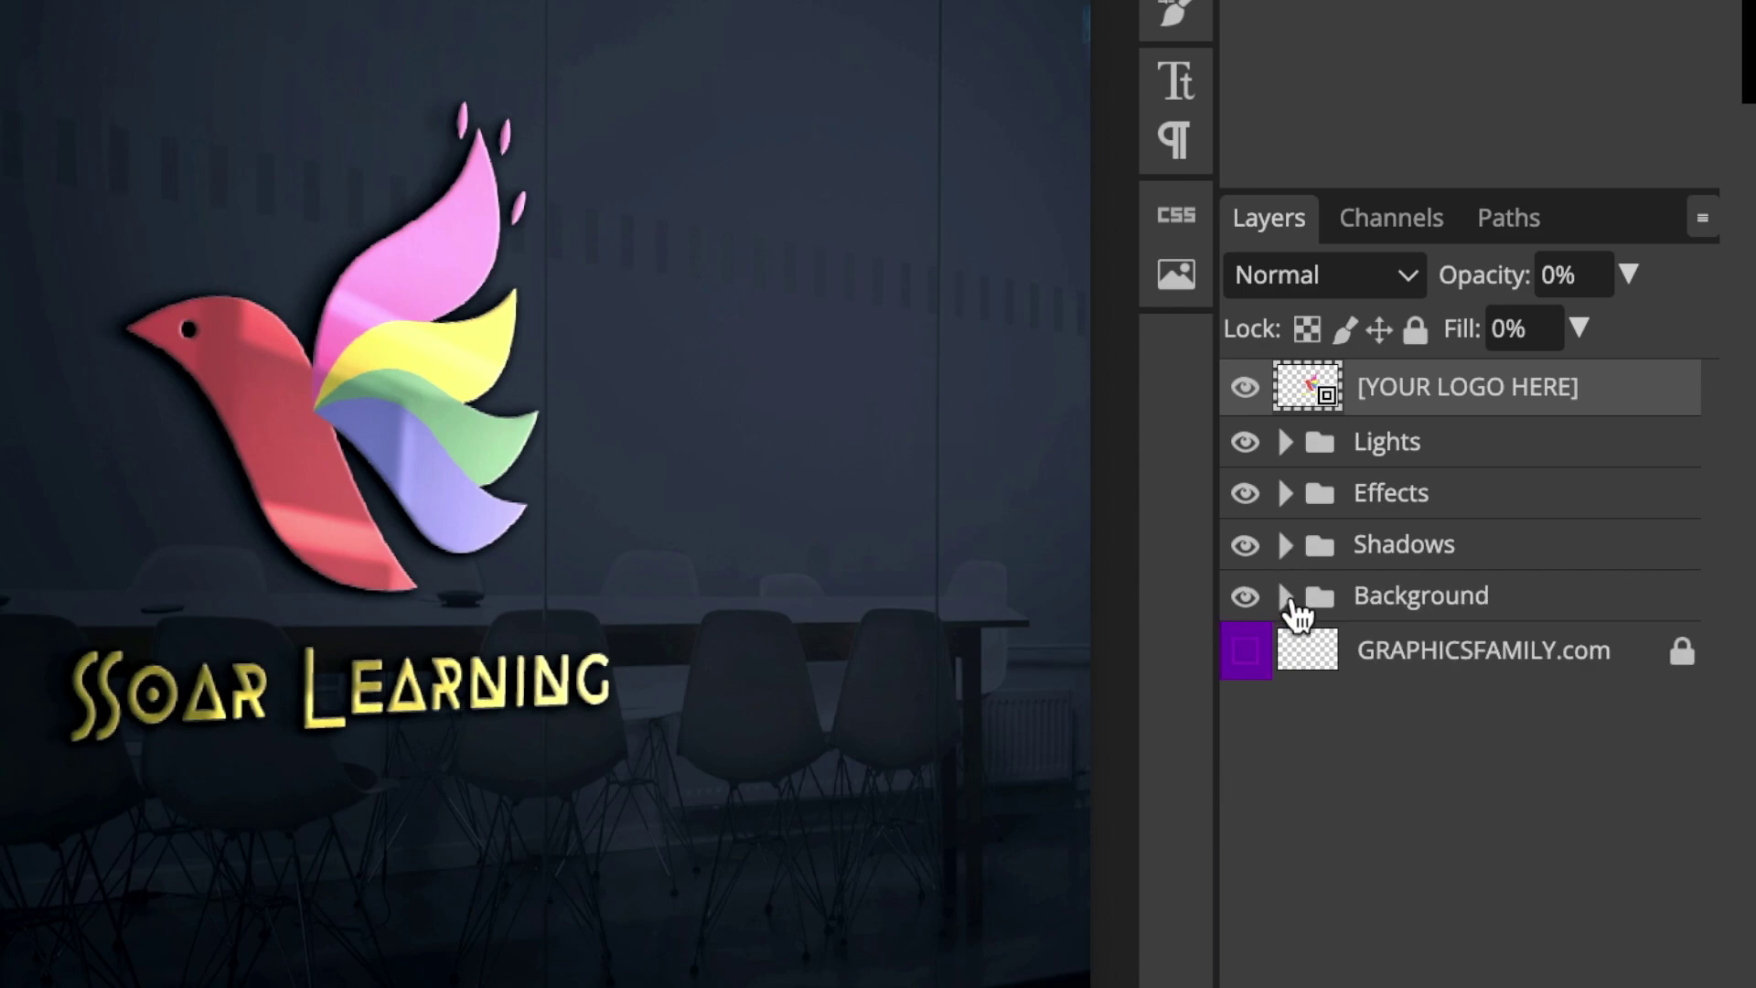
left_click(1287, 599)
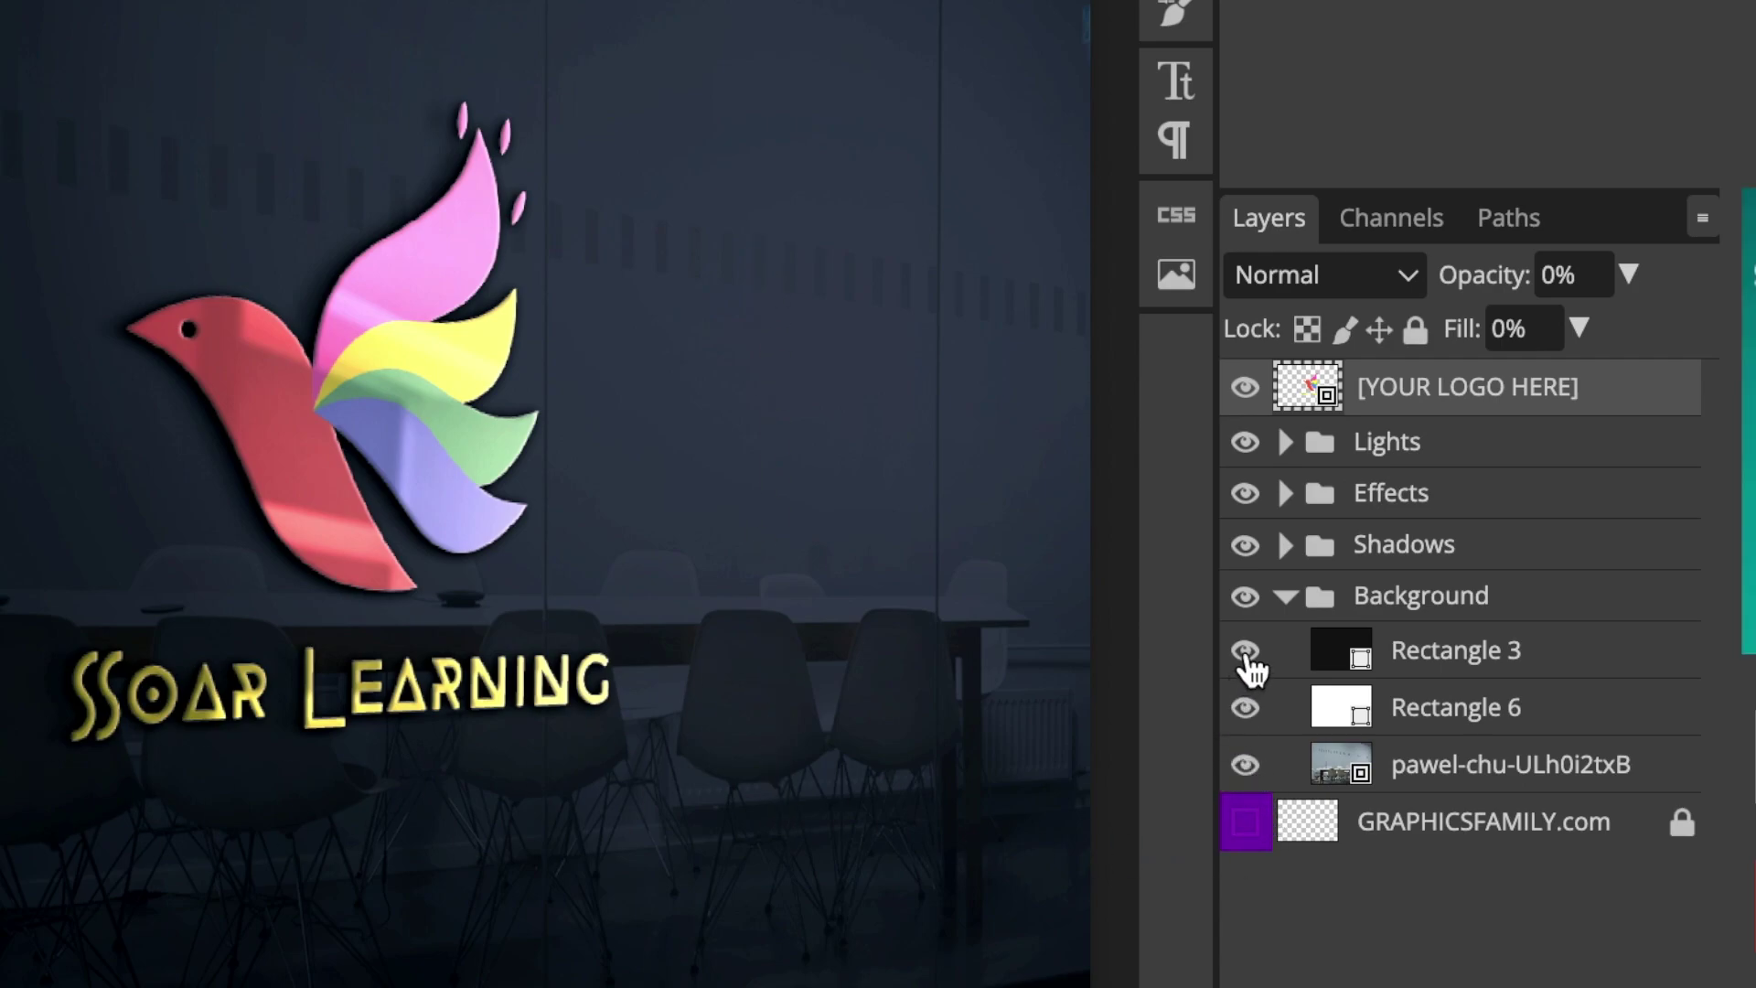
- Hide the Background group, then toggle the Group 3 copy 2–4 shadow layers off and back on
left_click(1246, 601)
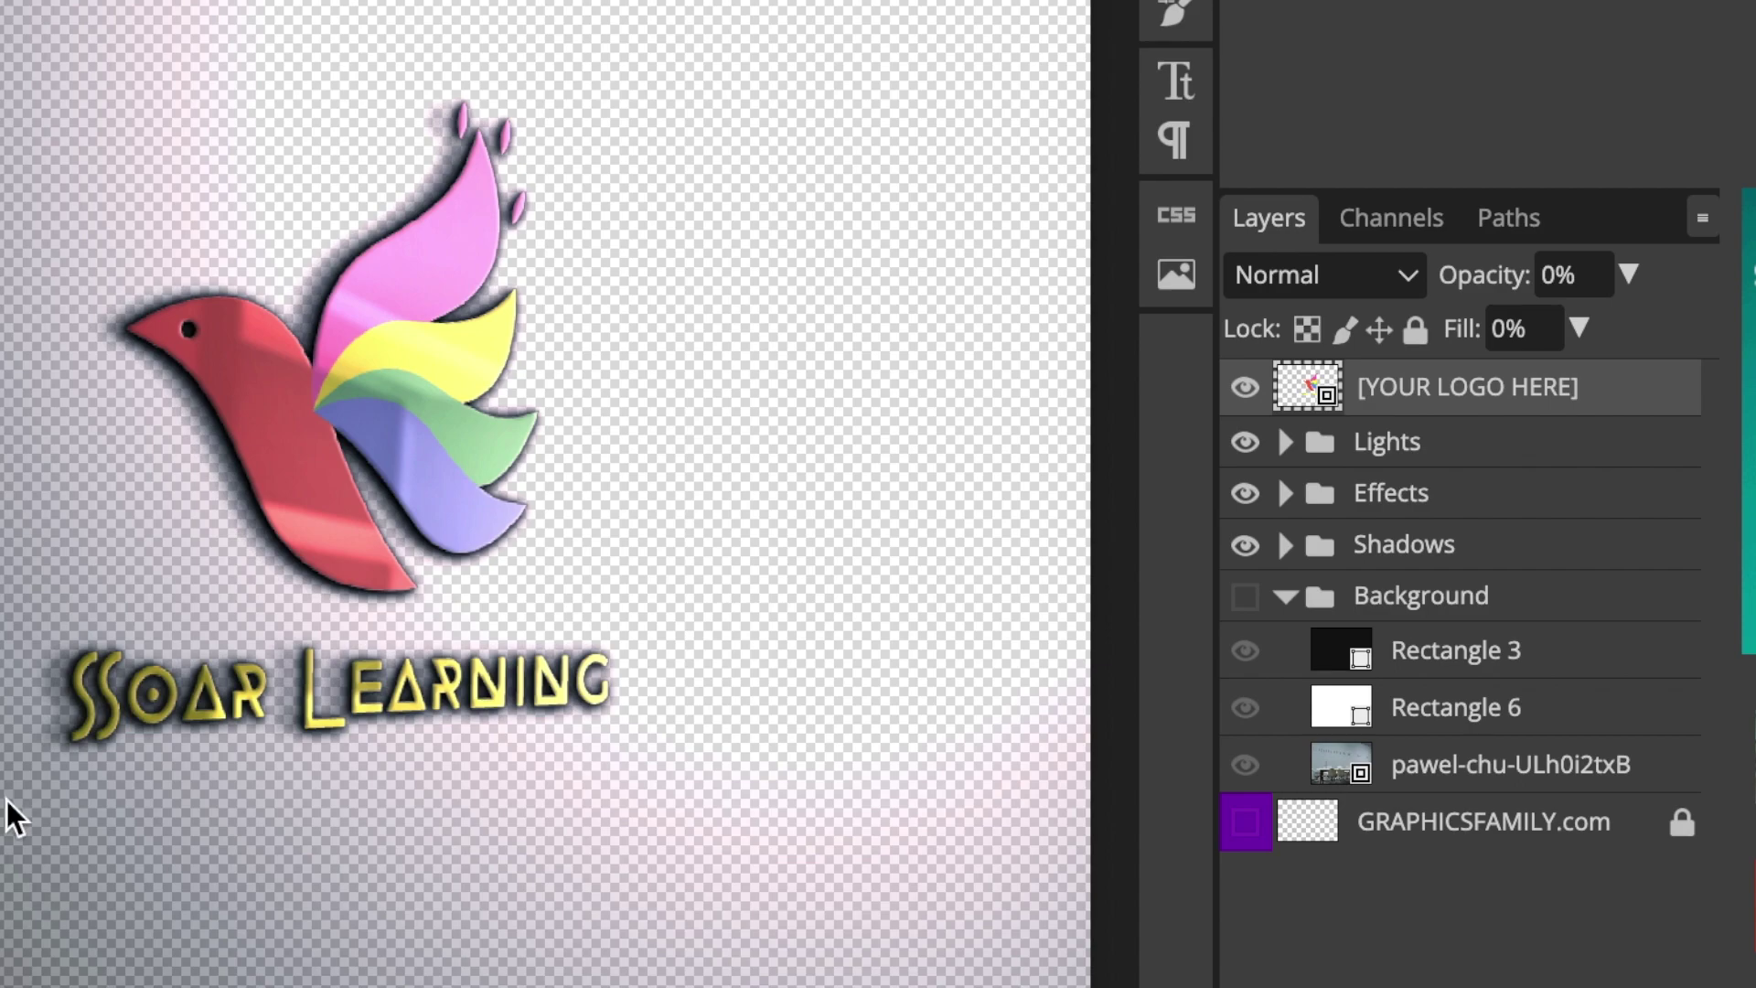
left_click(1285, 547)
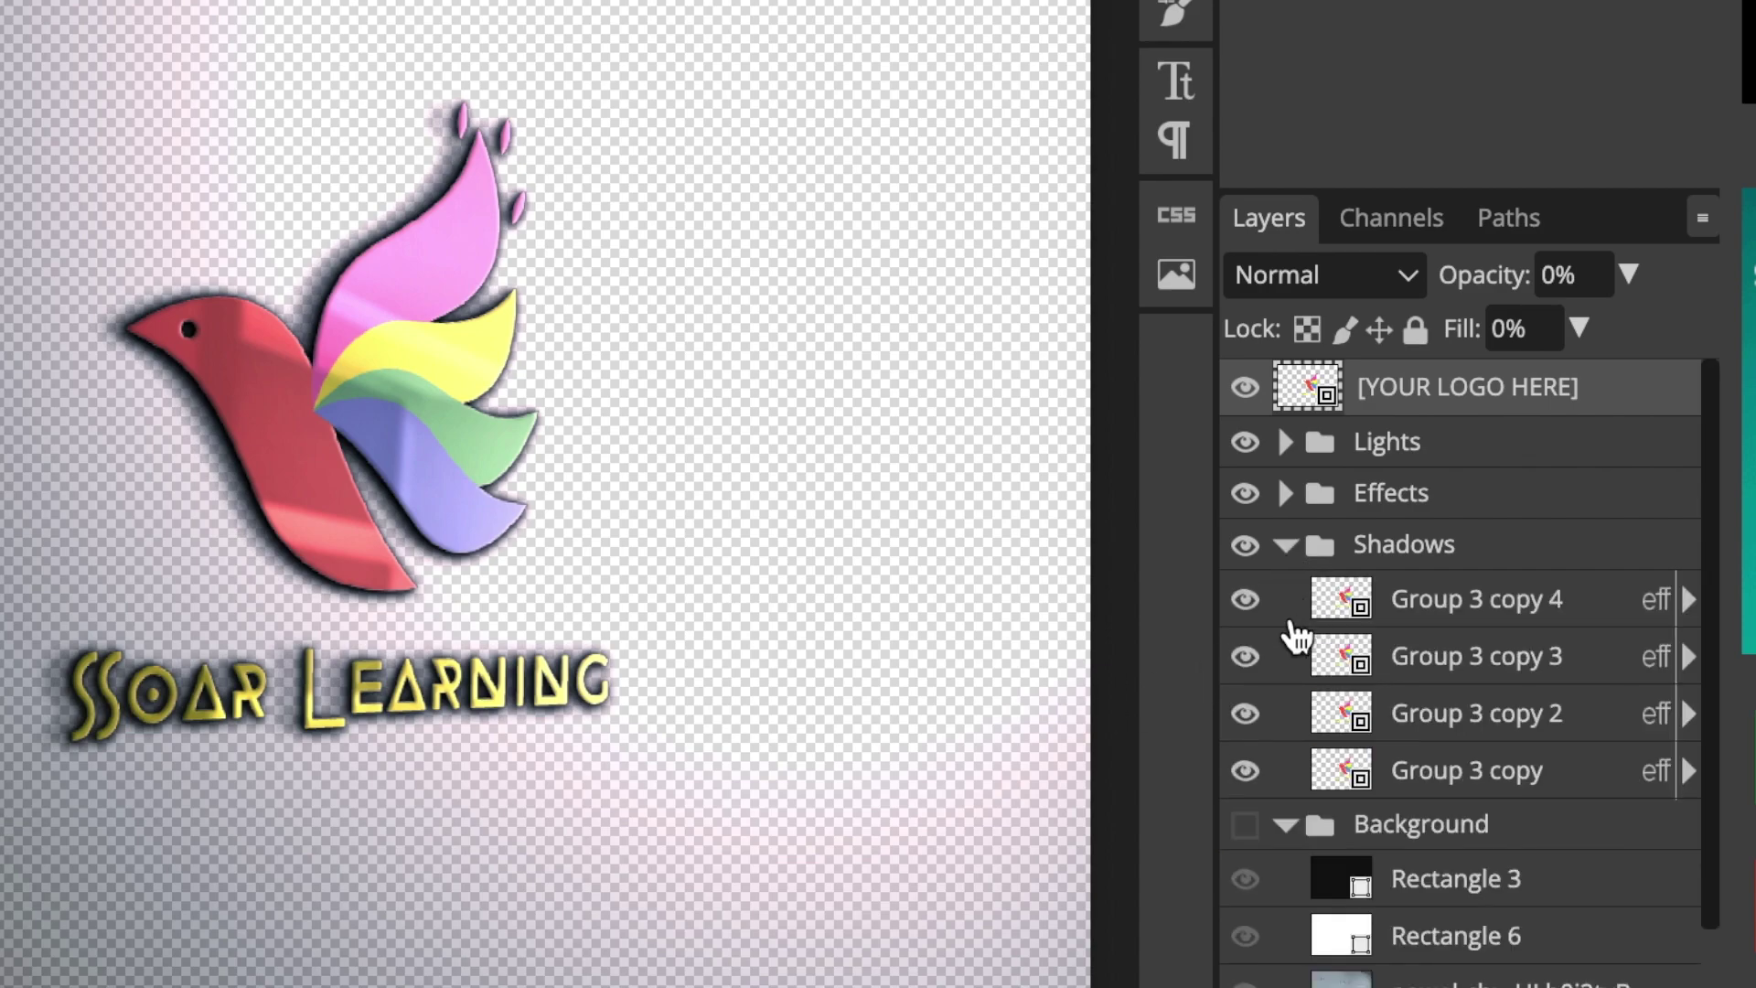
left_click(1253, 609)
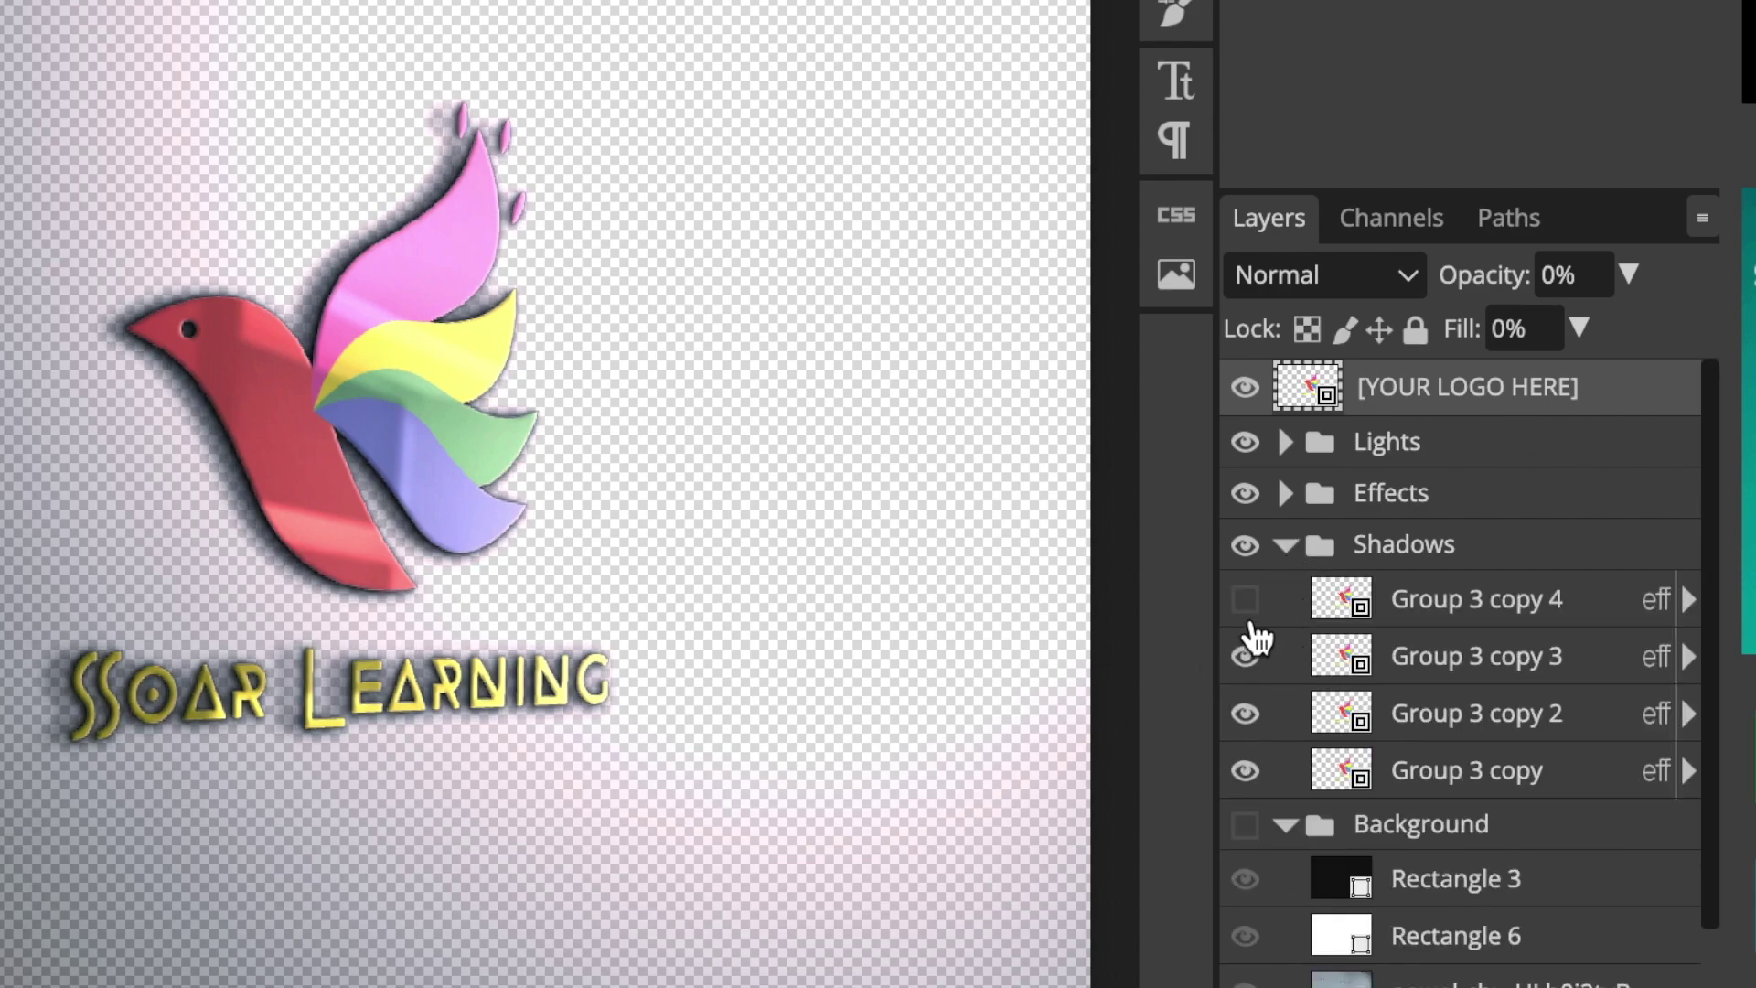
left_click(1249, 653)
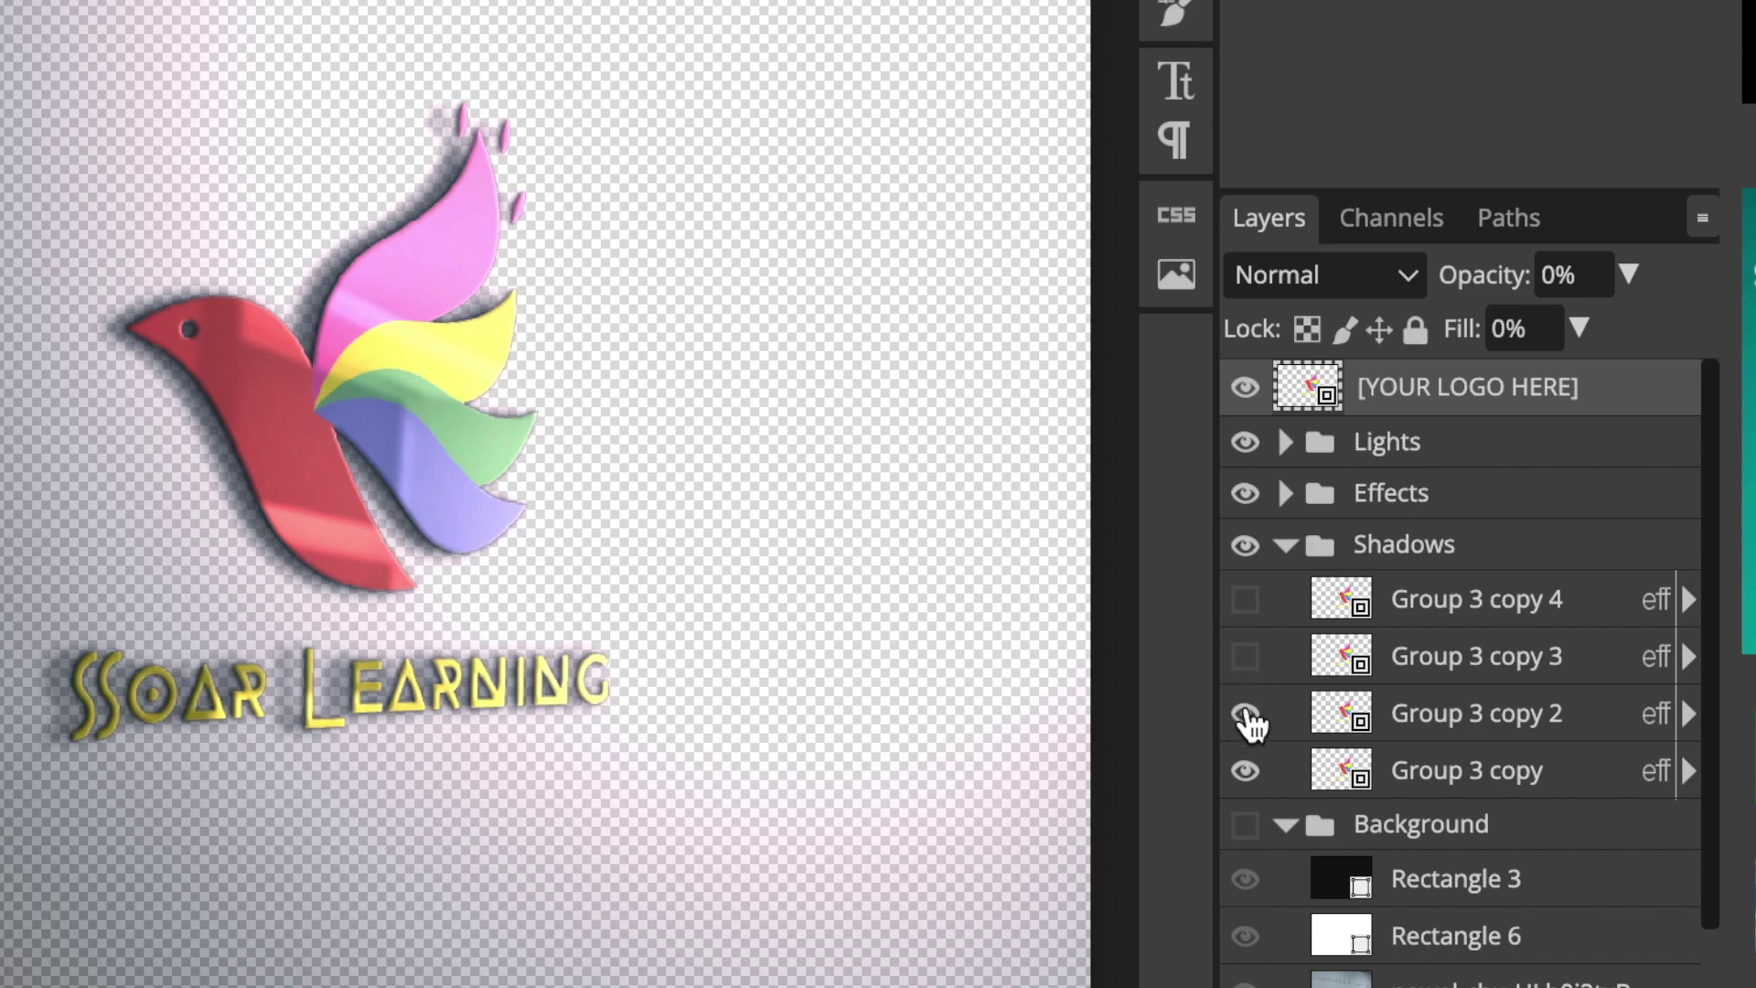
left_click(1248, 720)
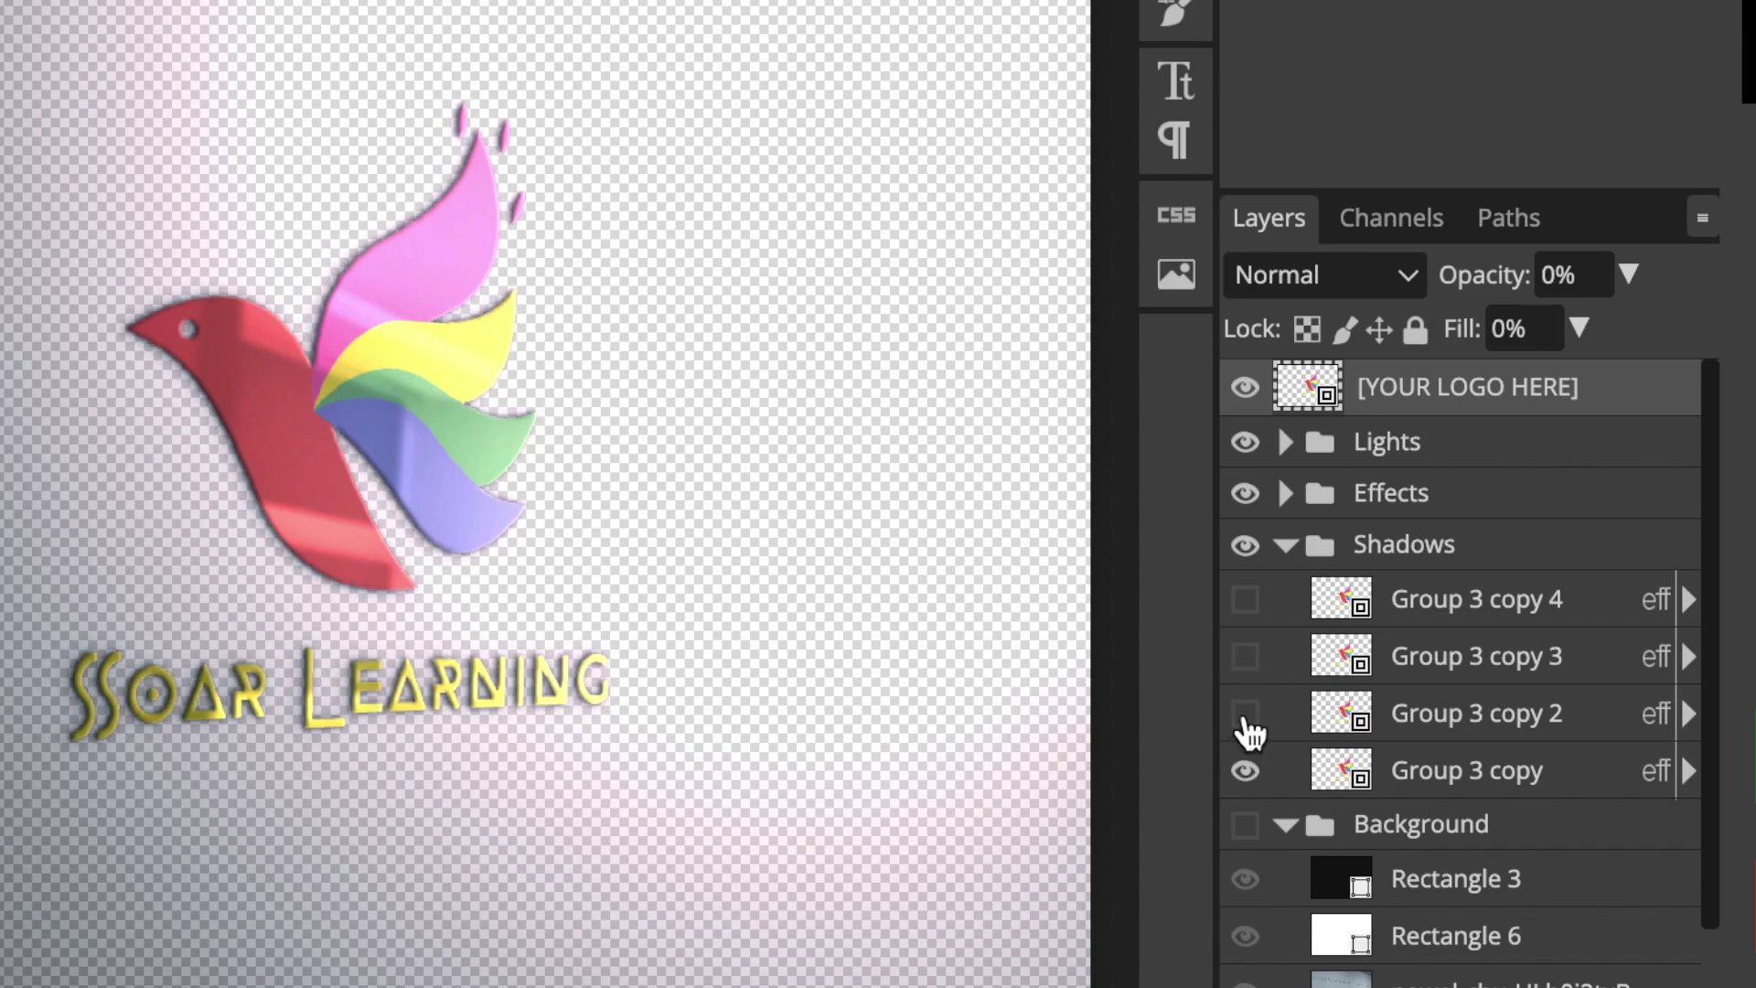
left_click(1250, 727)
left_click(1248, 599)
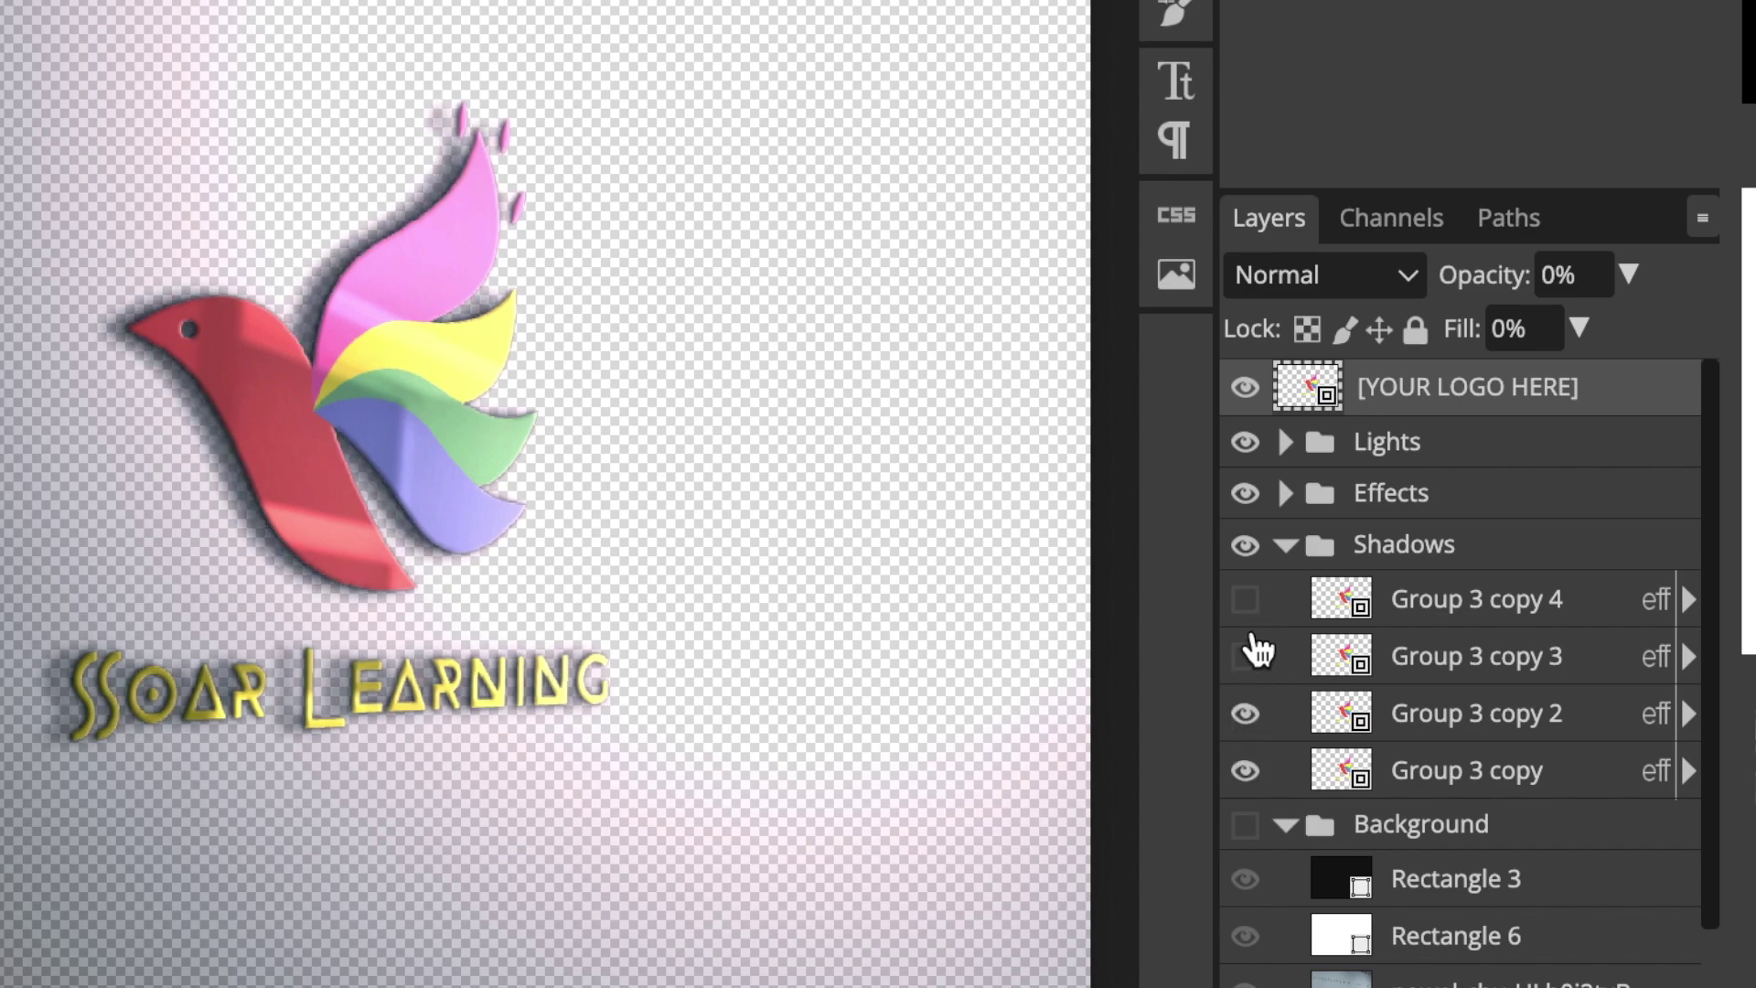
left_click(1265, 658)
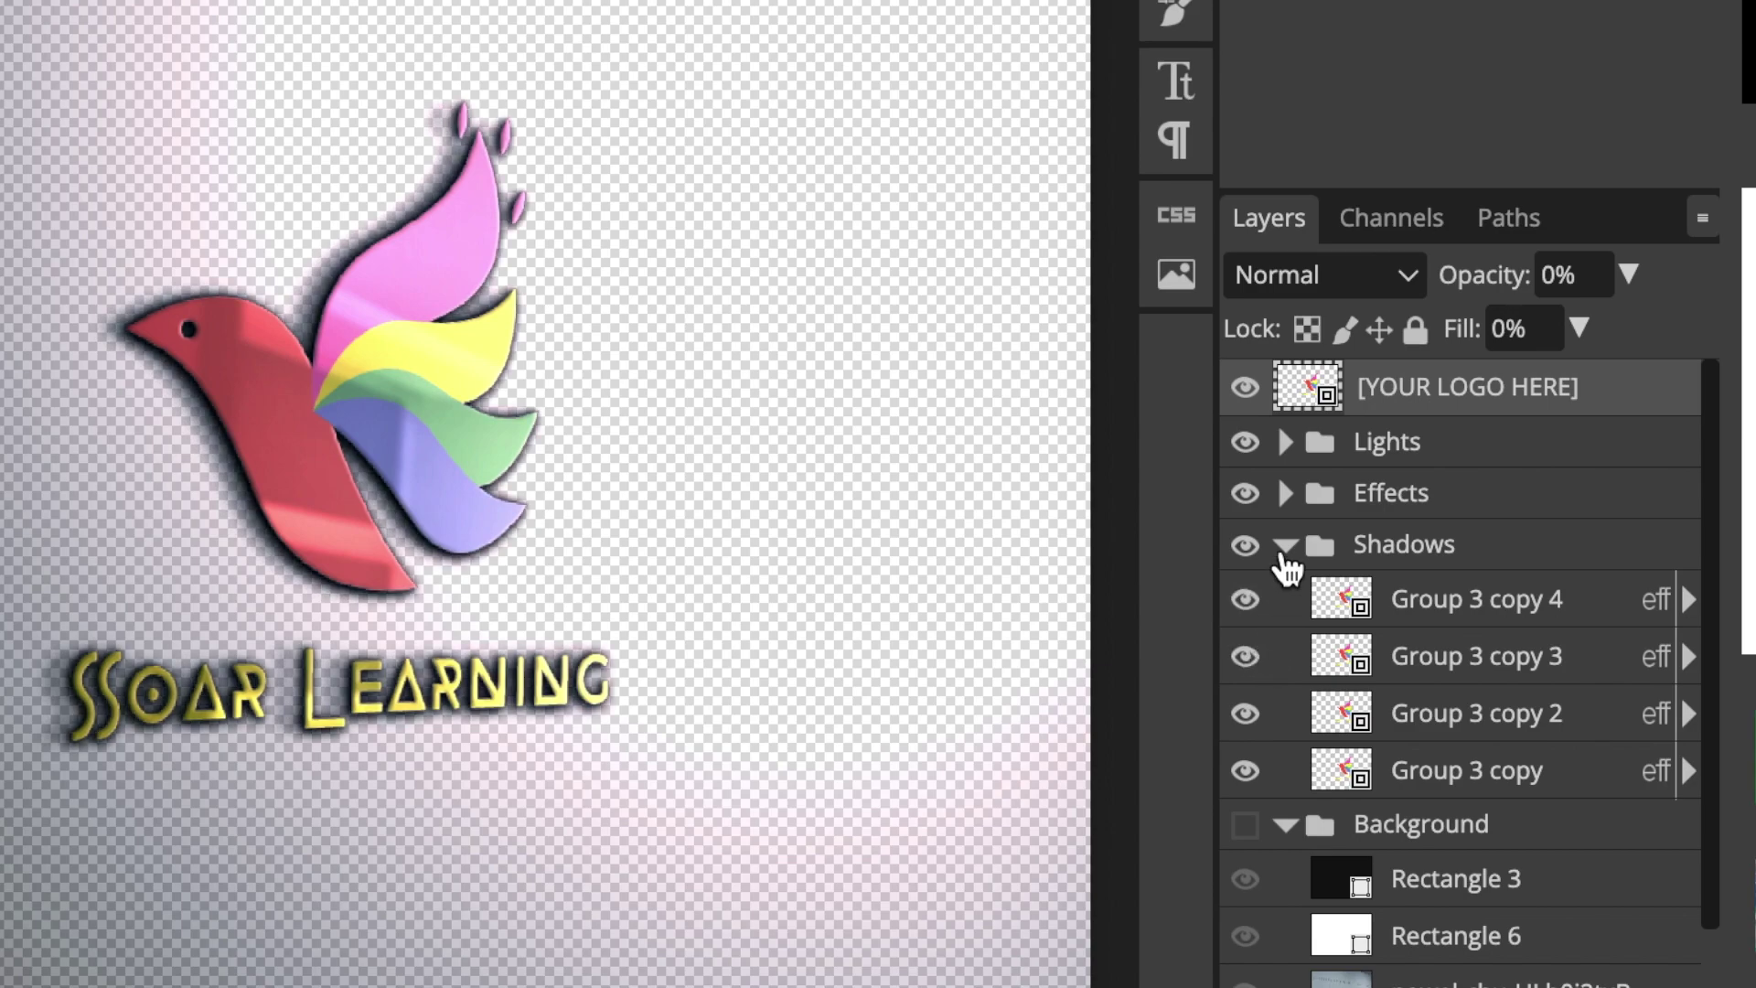
left_click(1285, 548)
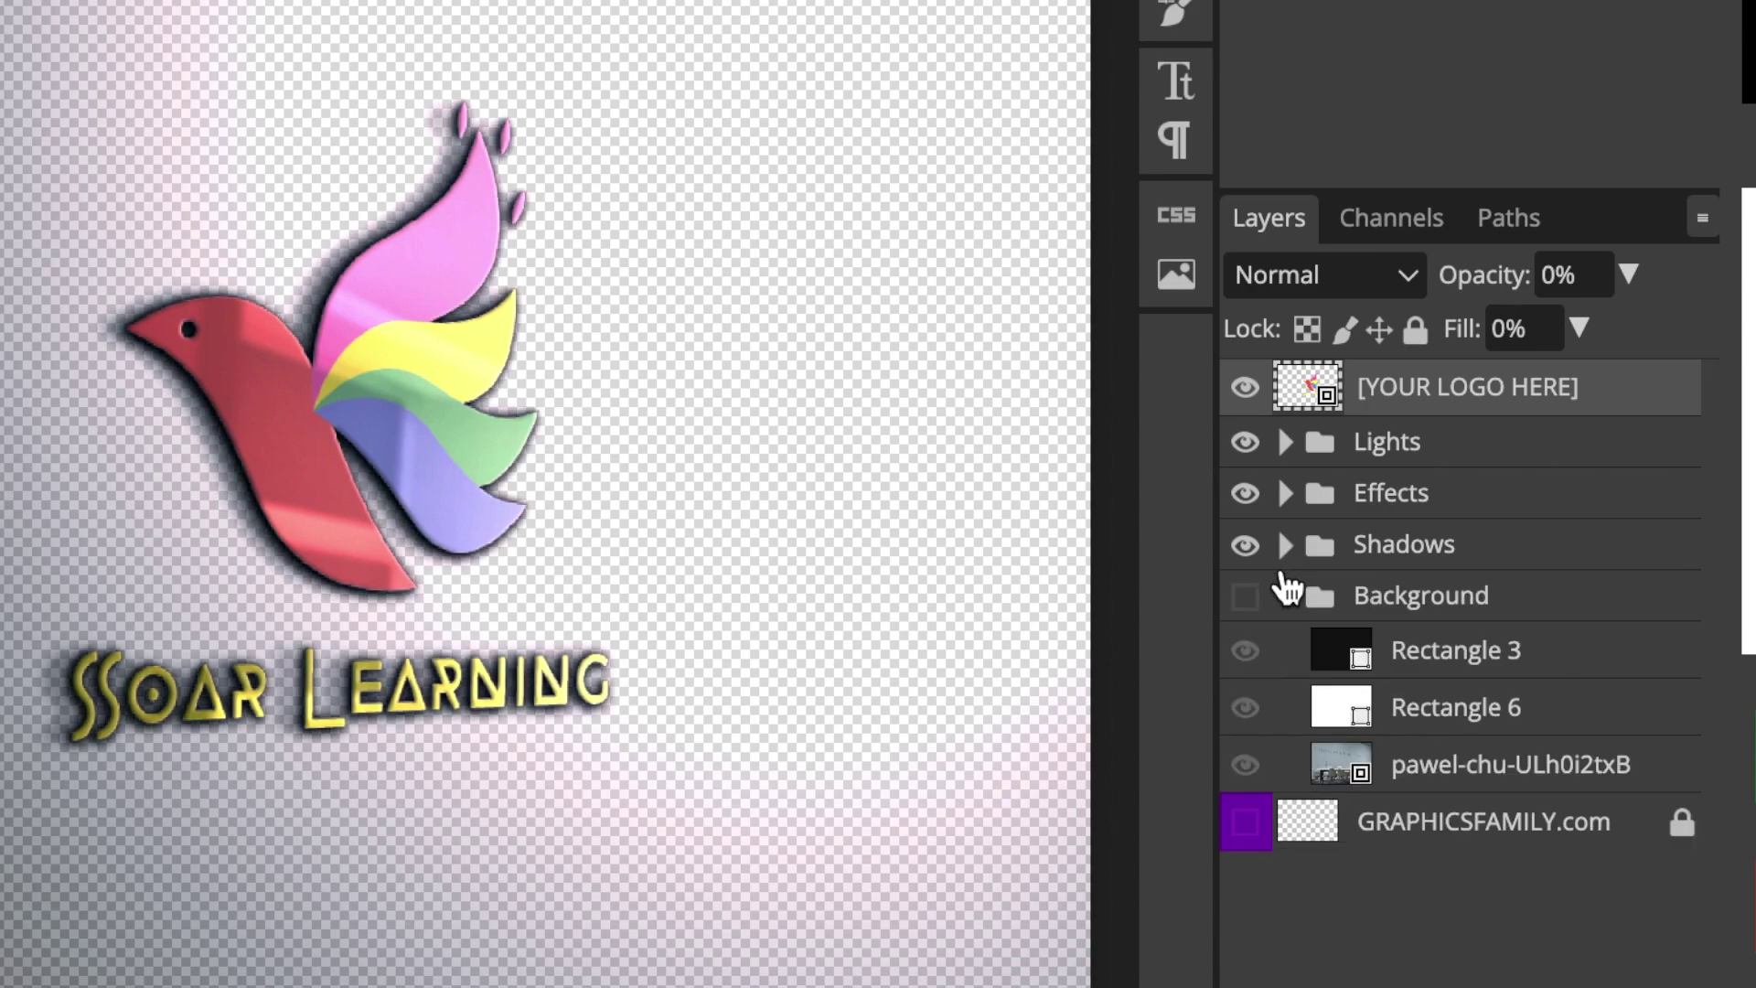
- Turn the Background group back on after briefly toggling it off again
left_click(1246, 597)
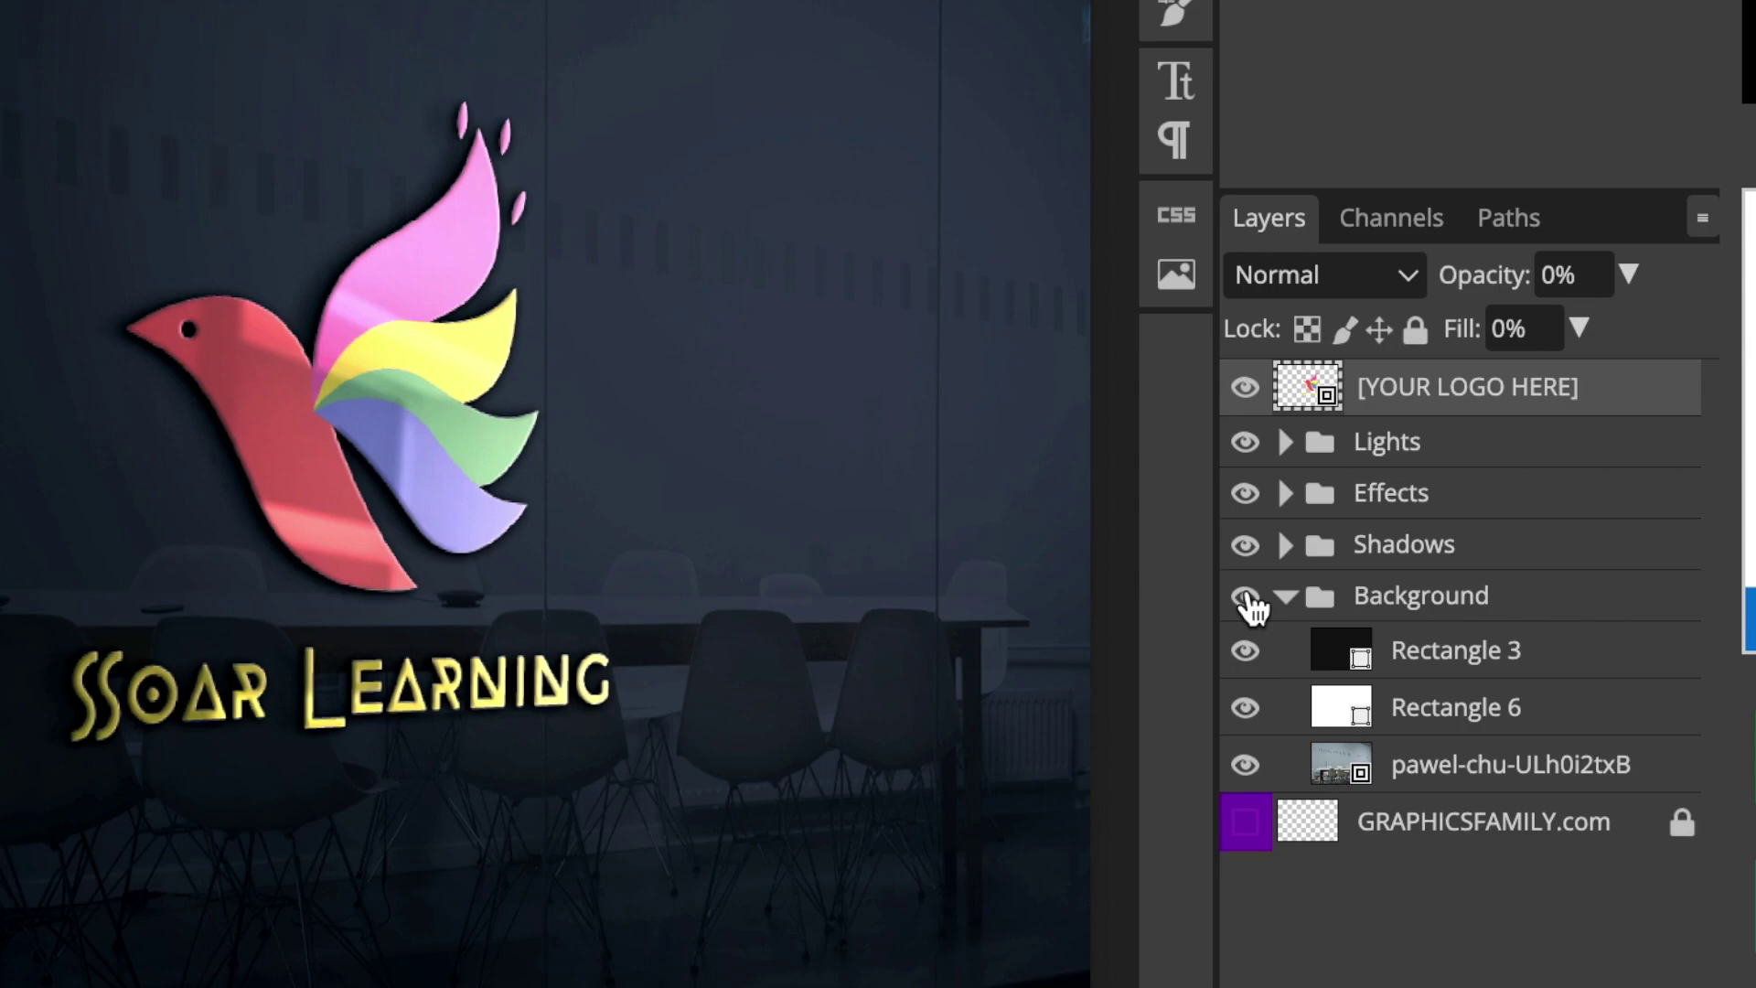
left_click(1245, 598)
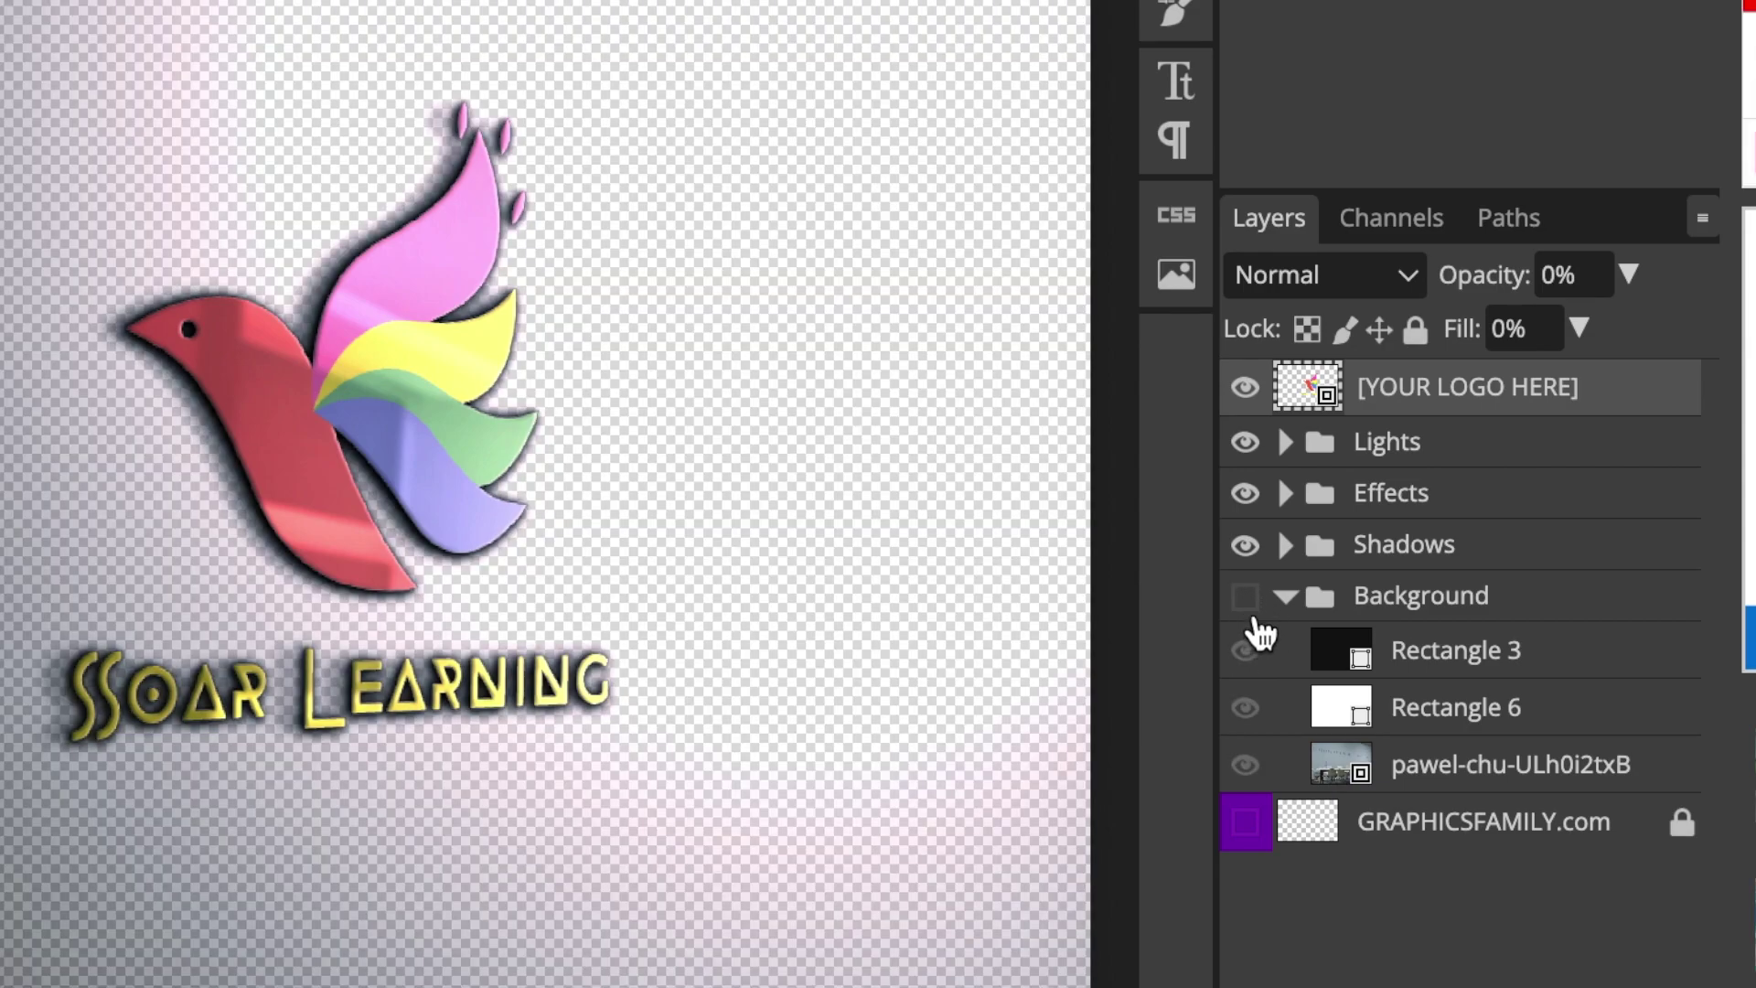
left_click(1247, 600)
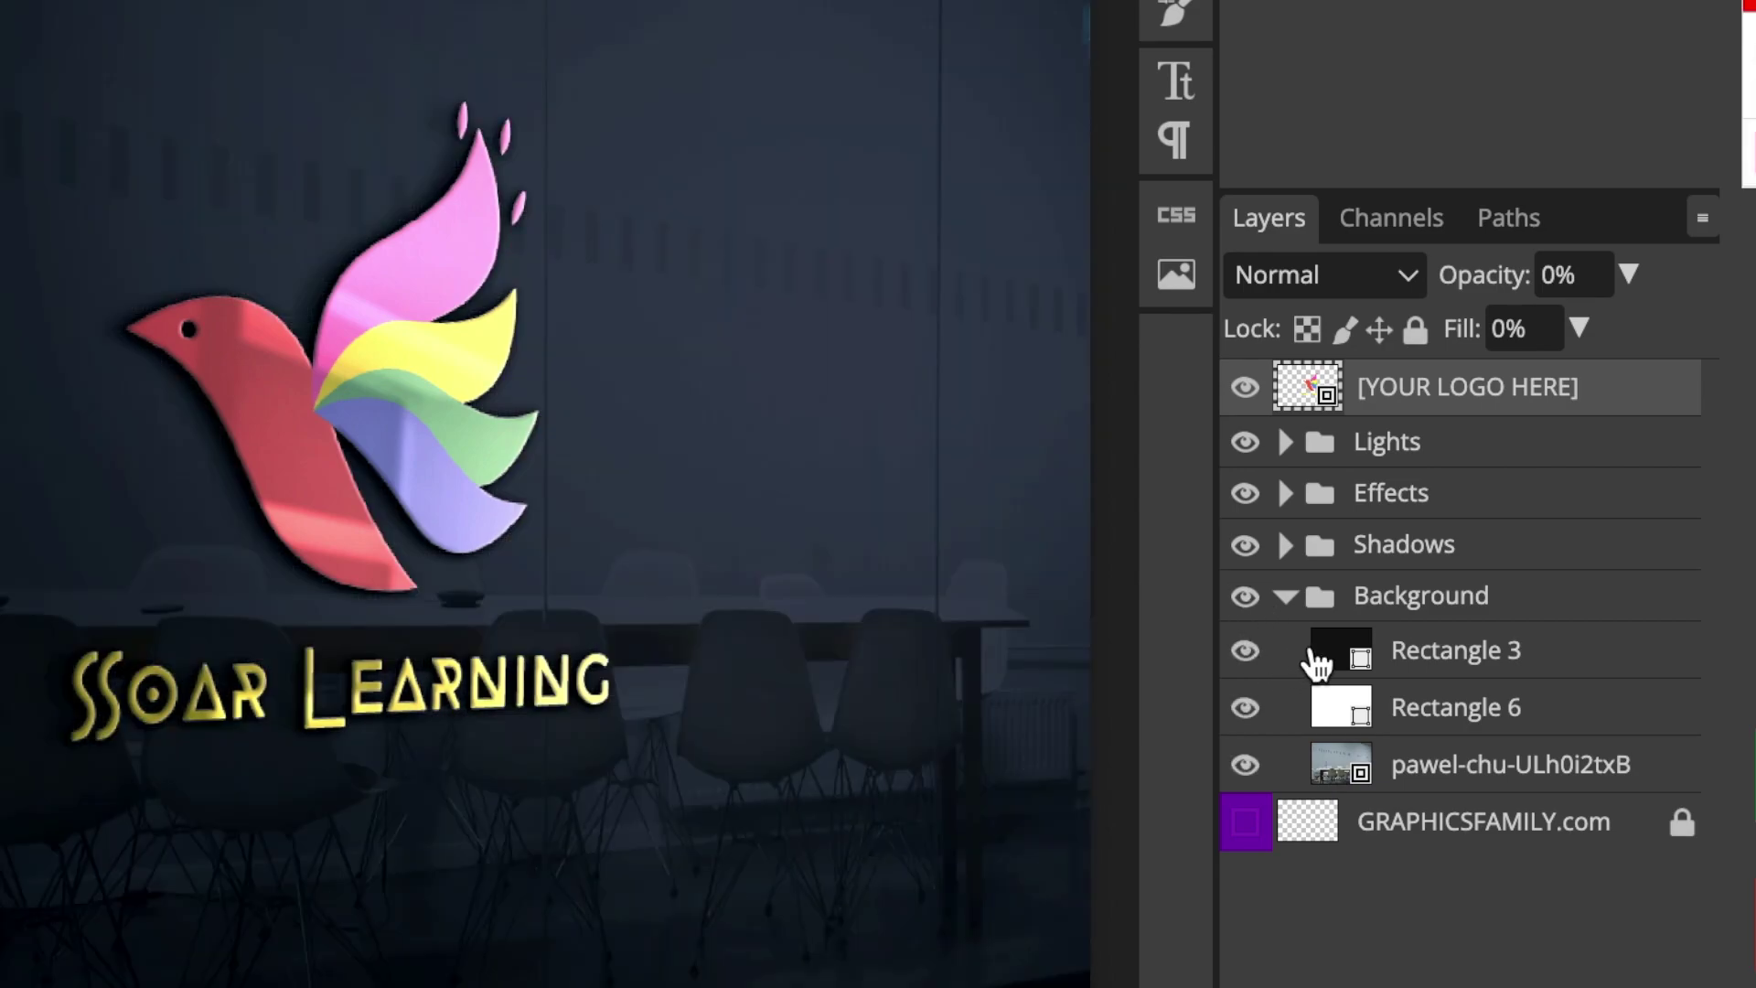
- Toggle the Rectangle 3 overlay and pawel-chu photo layer off and on, then select pawel-chu
left_click(1250, 652)
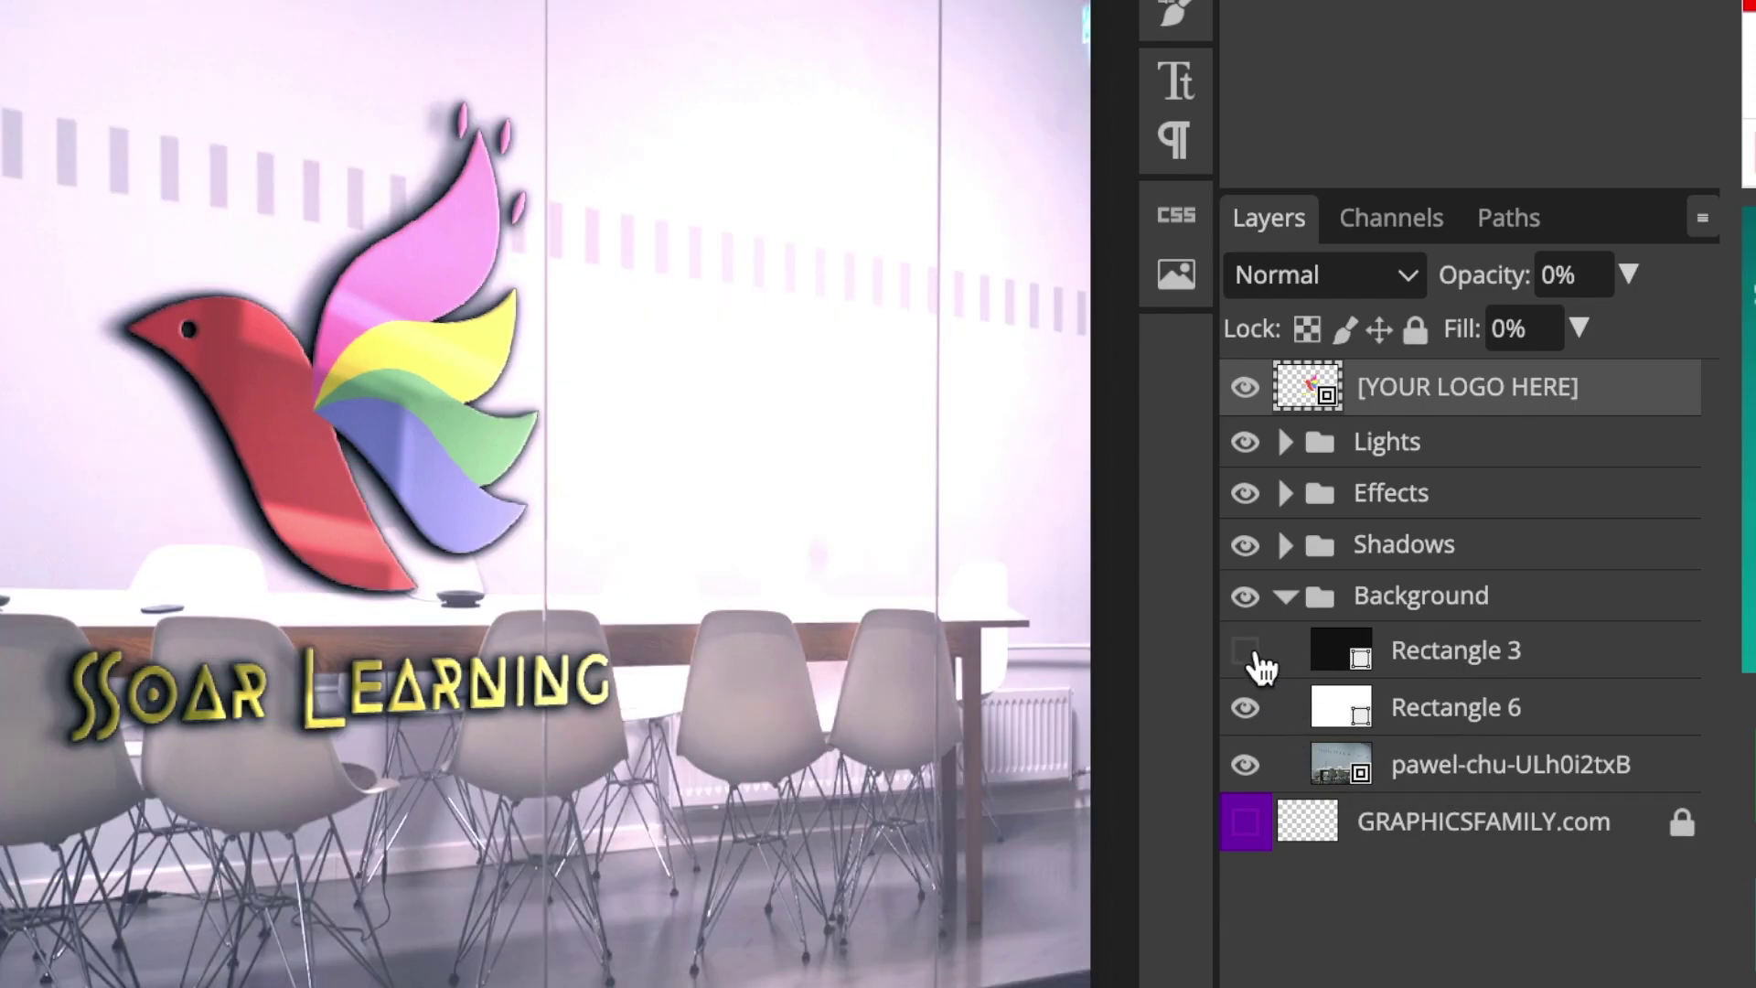
left_click(1253, 655)
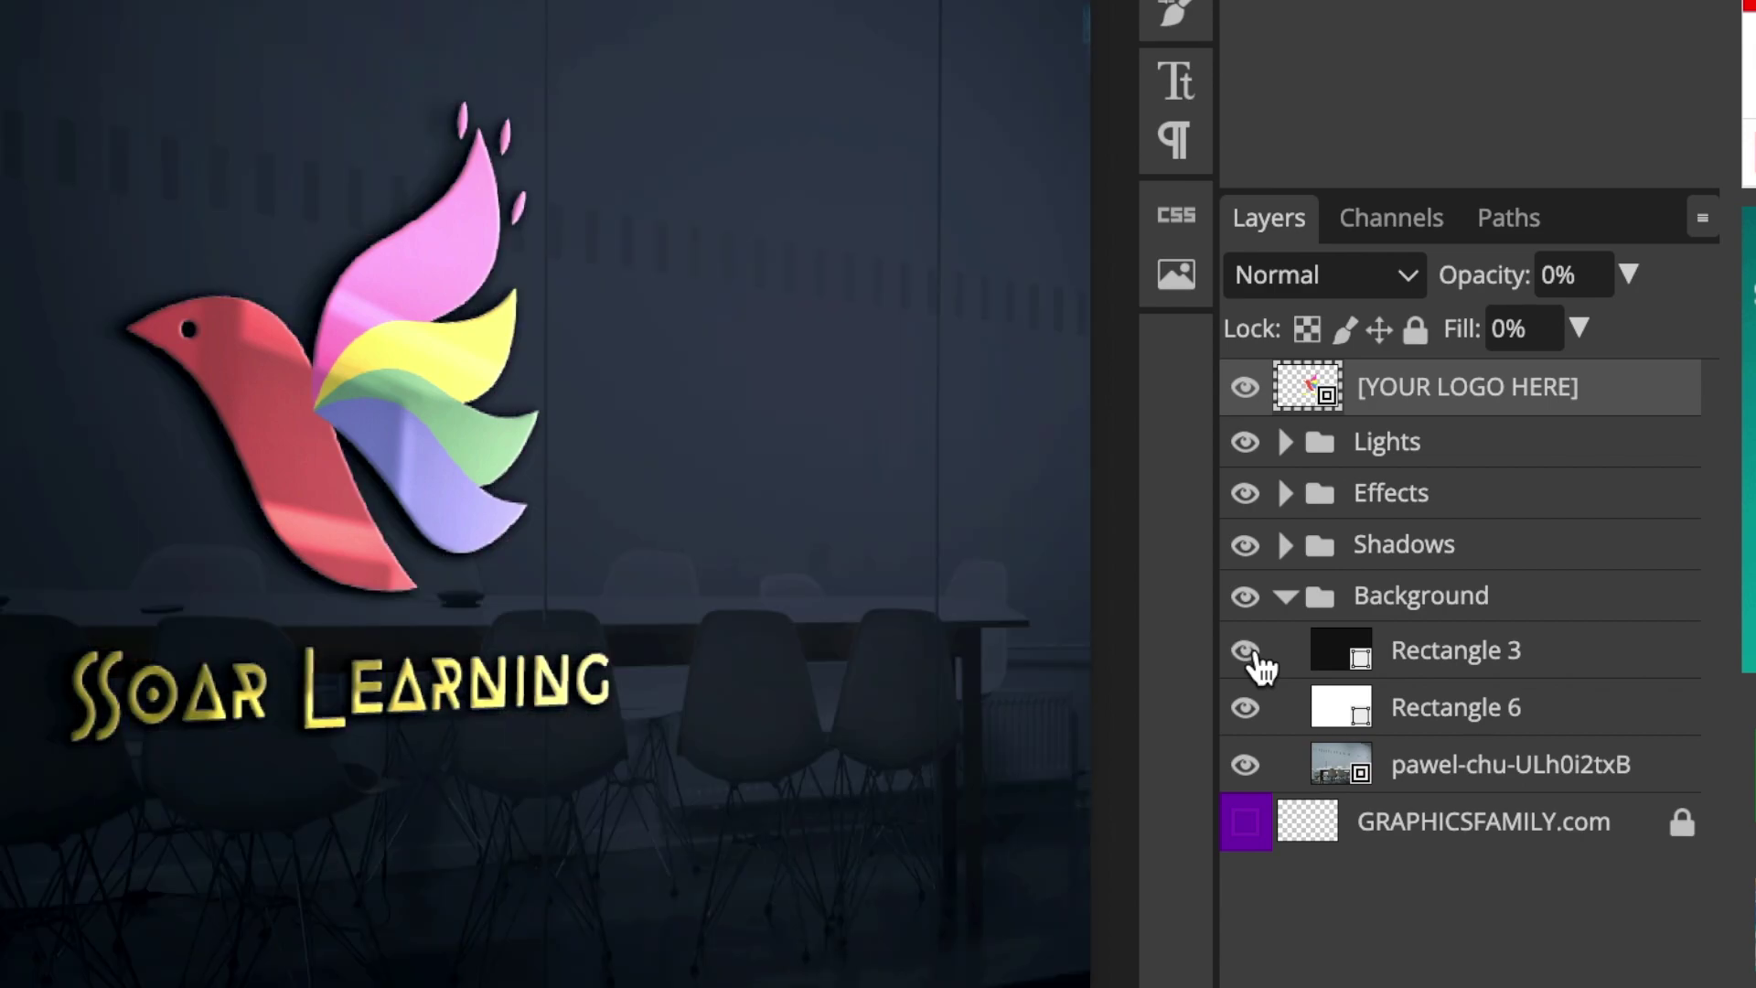
left_click(1246, 765)
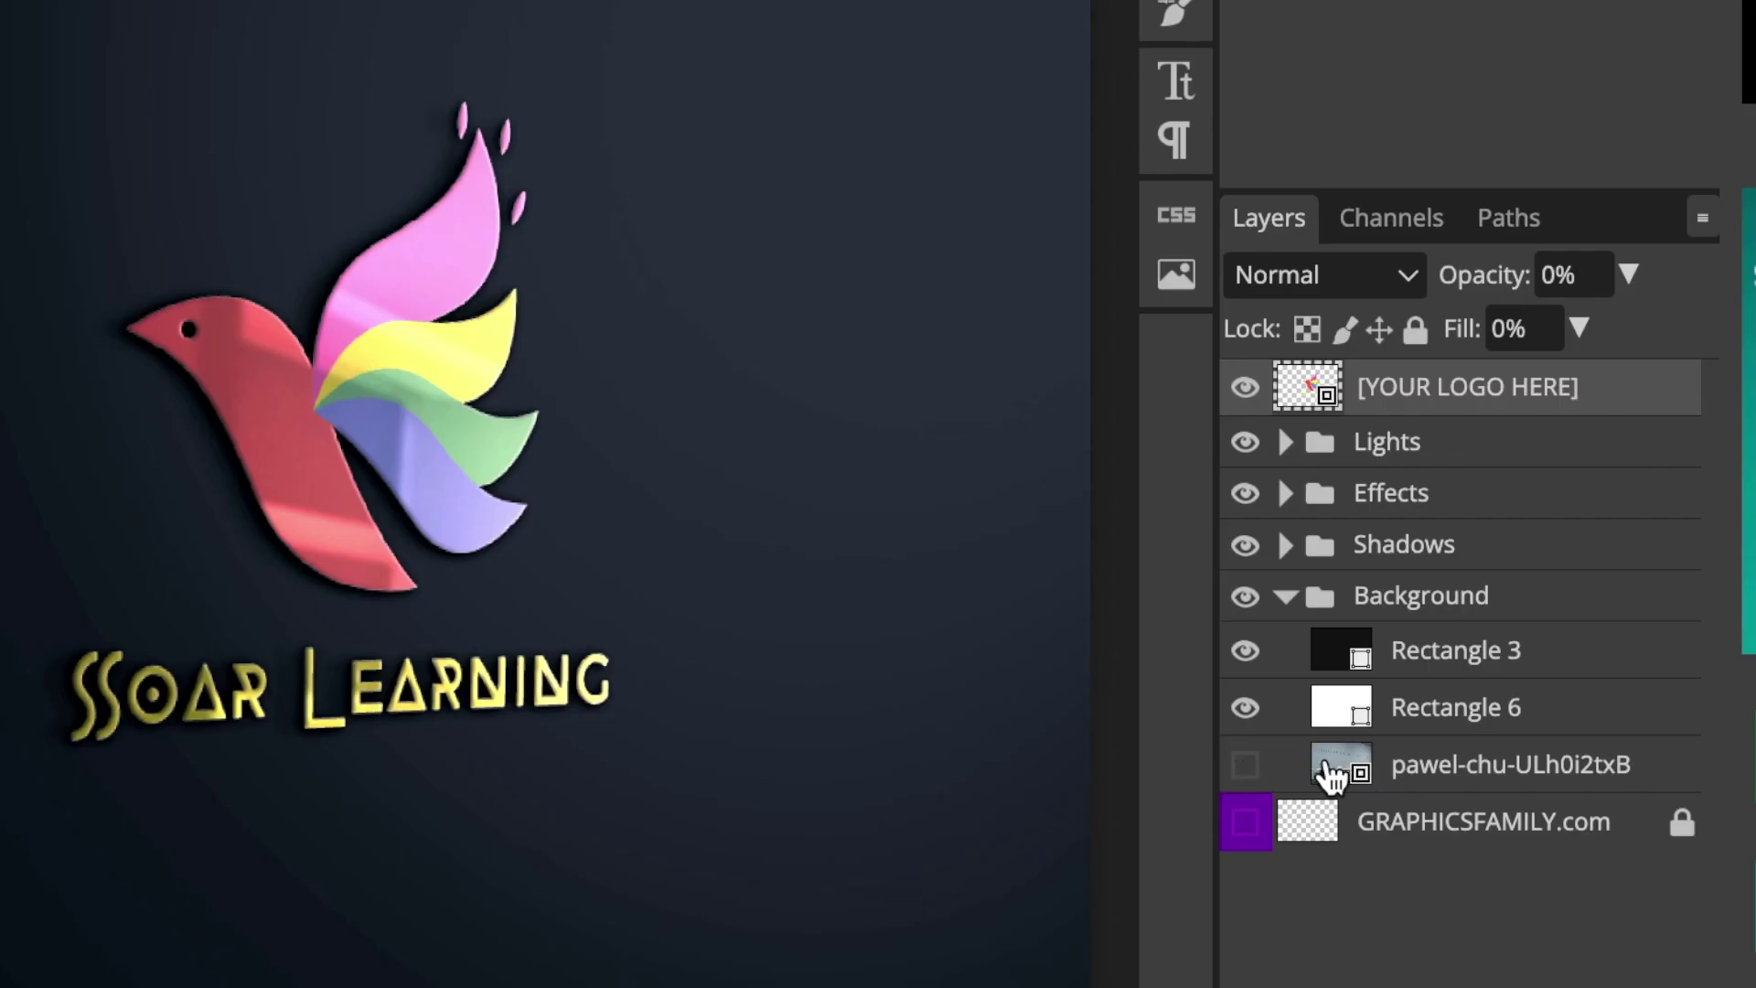
left_click(1244, 764)
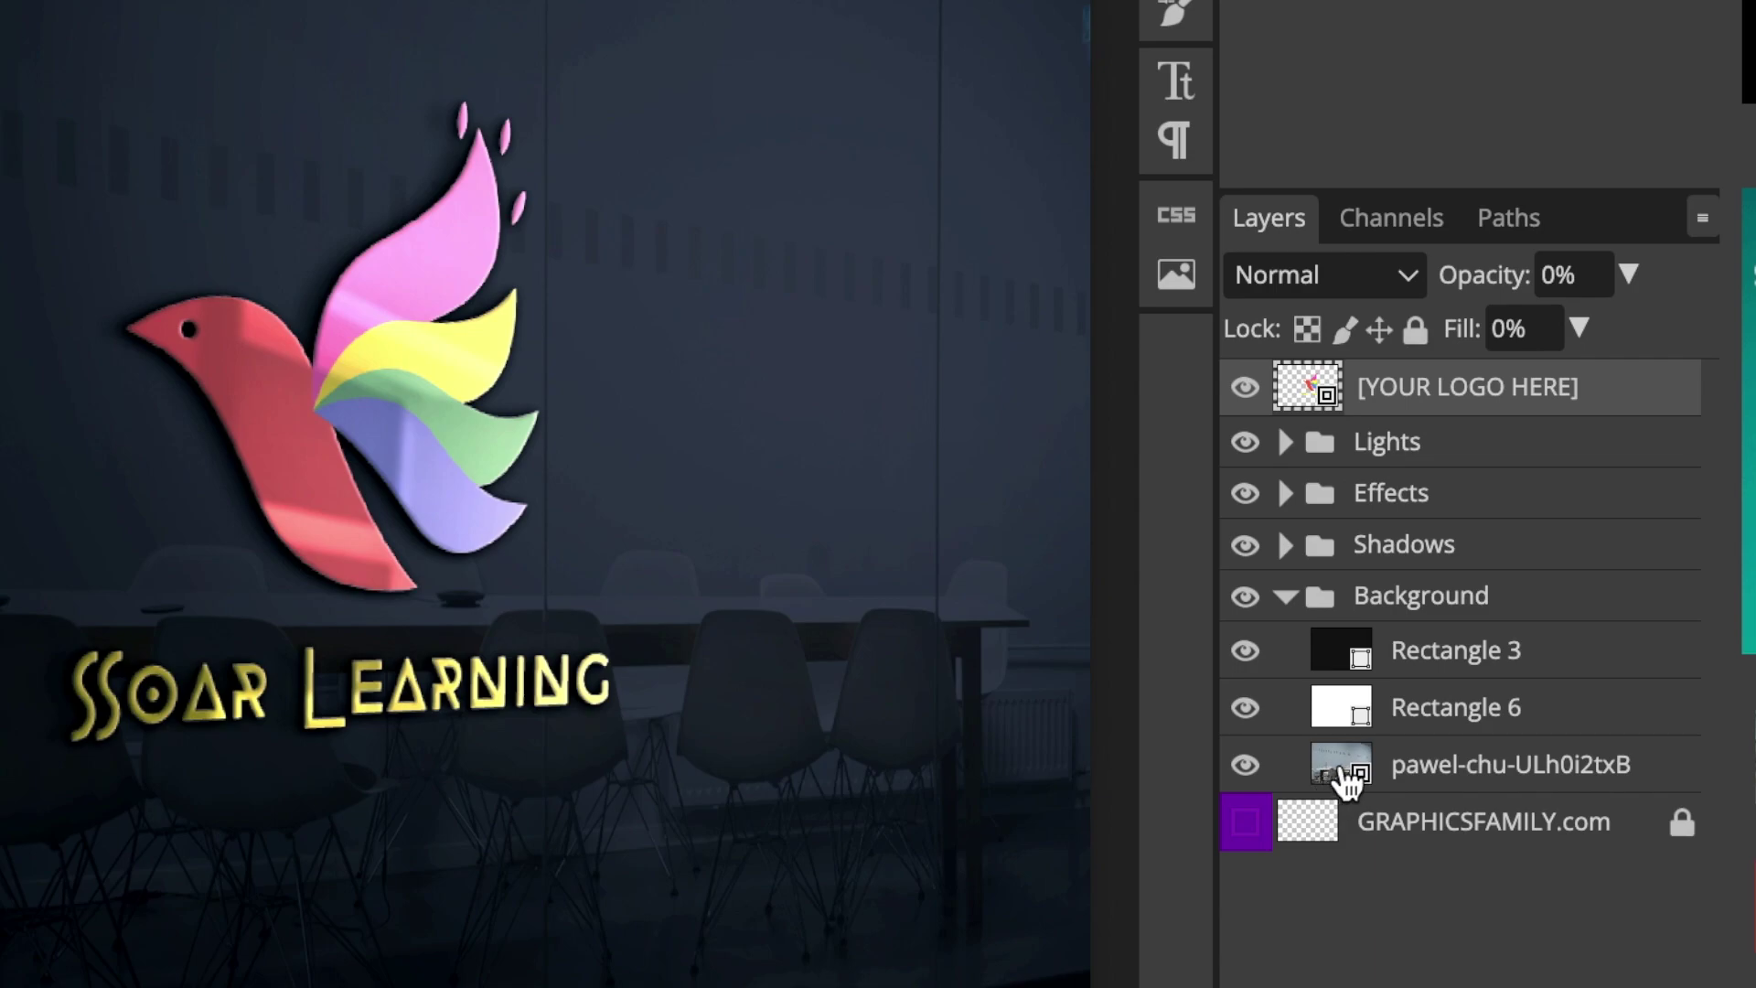
left_click(1345, 779)
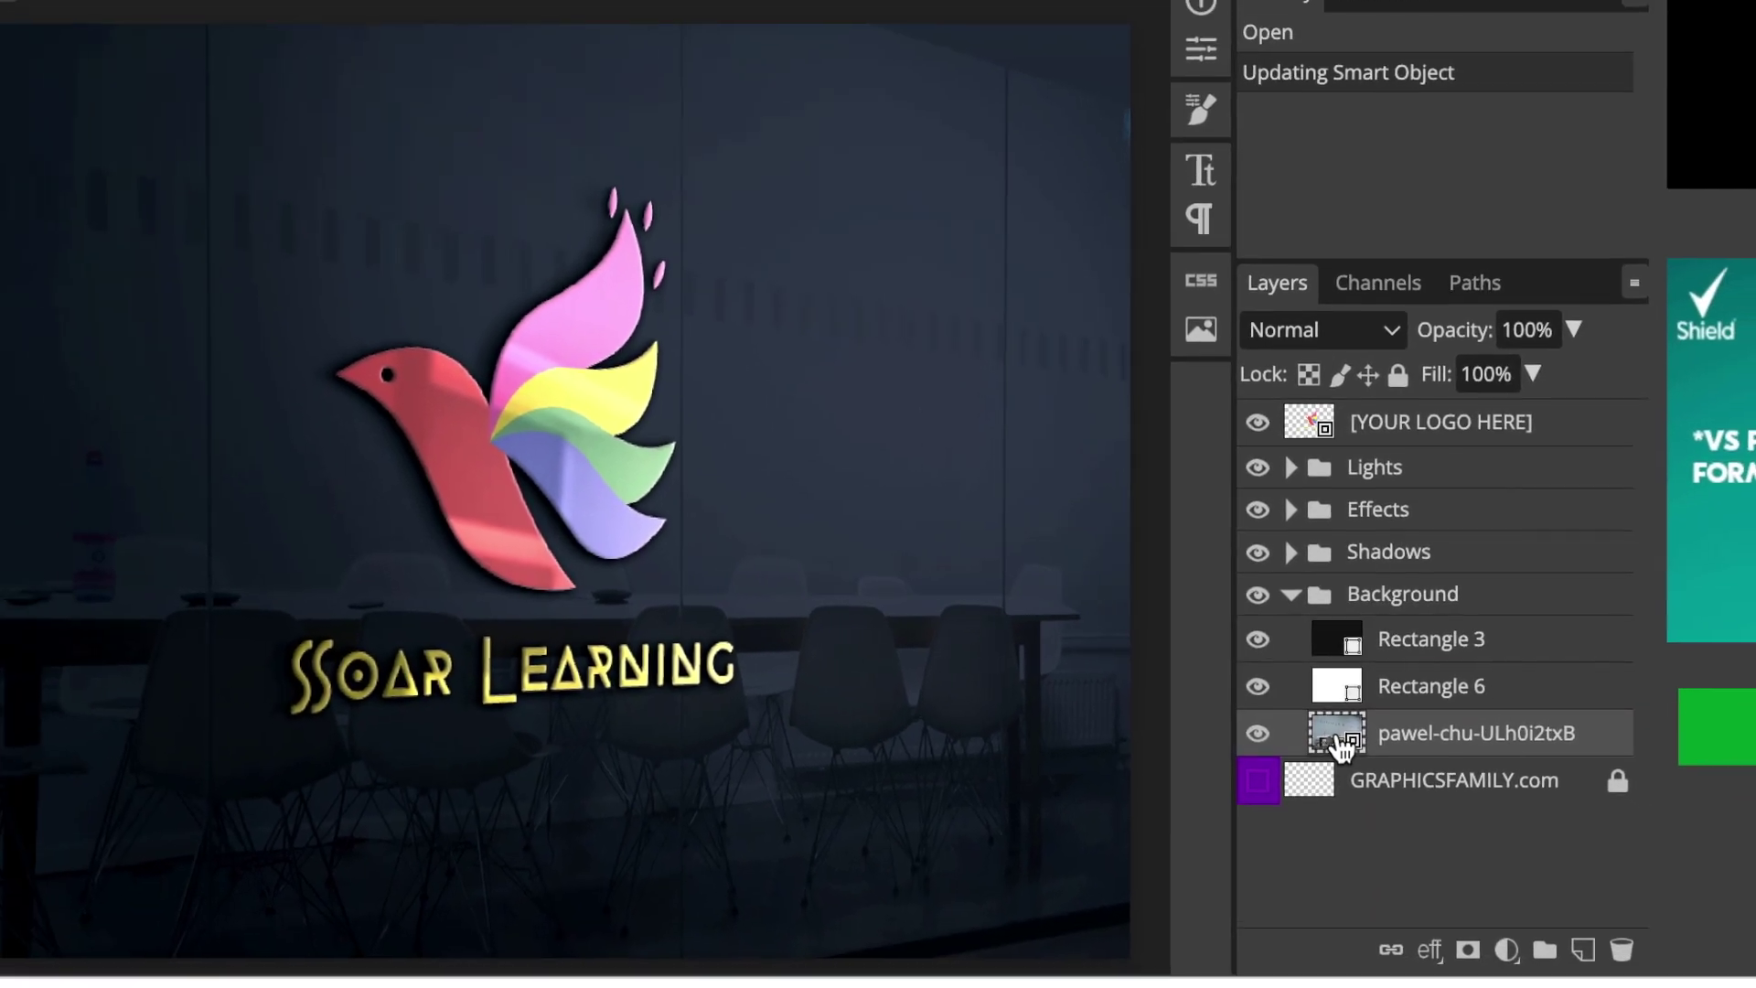
- Open the pawel-chu photo smart object, toggle its two layers off and on, then search 'sky'
double_click(1337, 736)
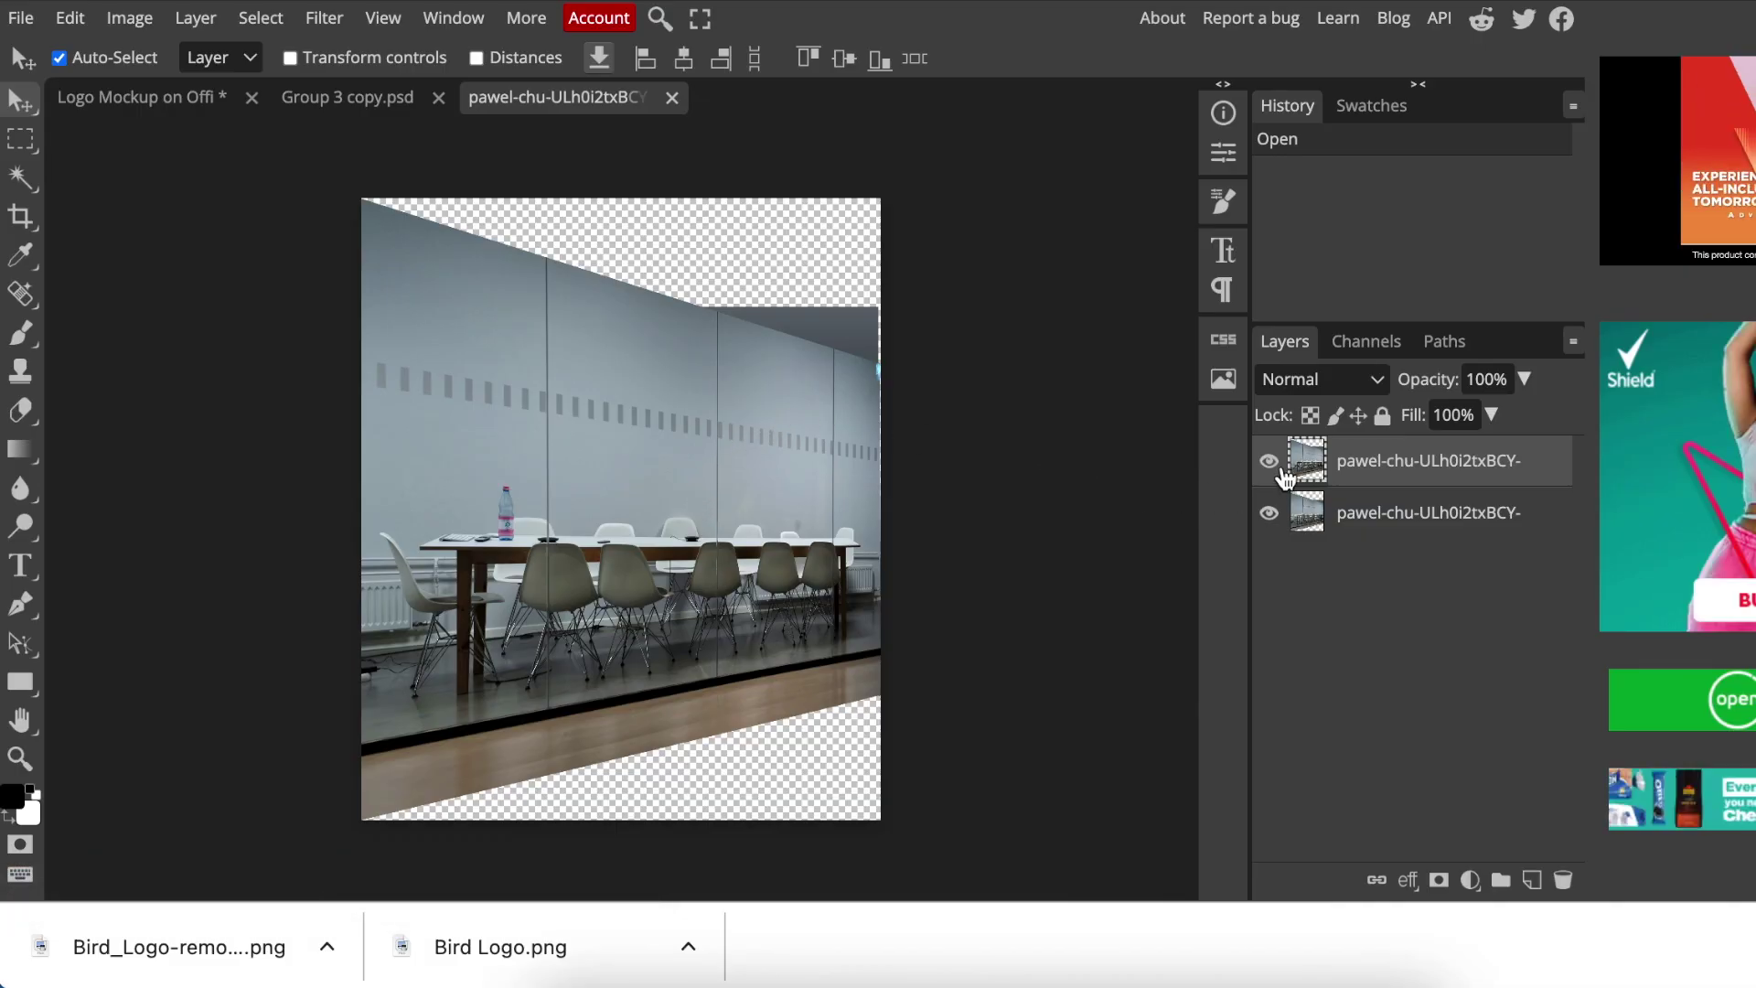
left_click(1269, 461)
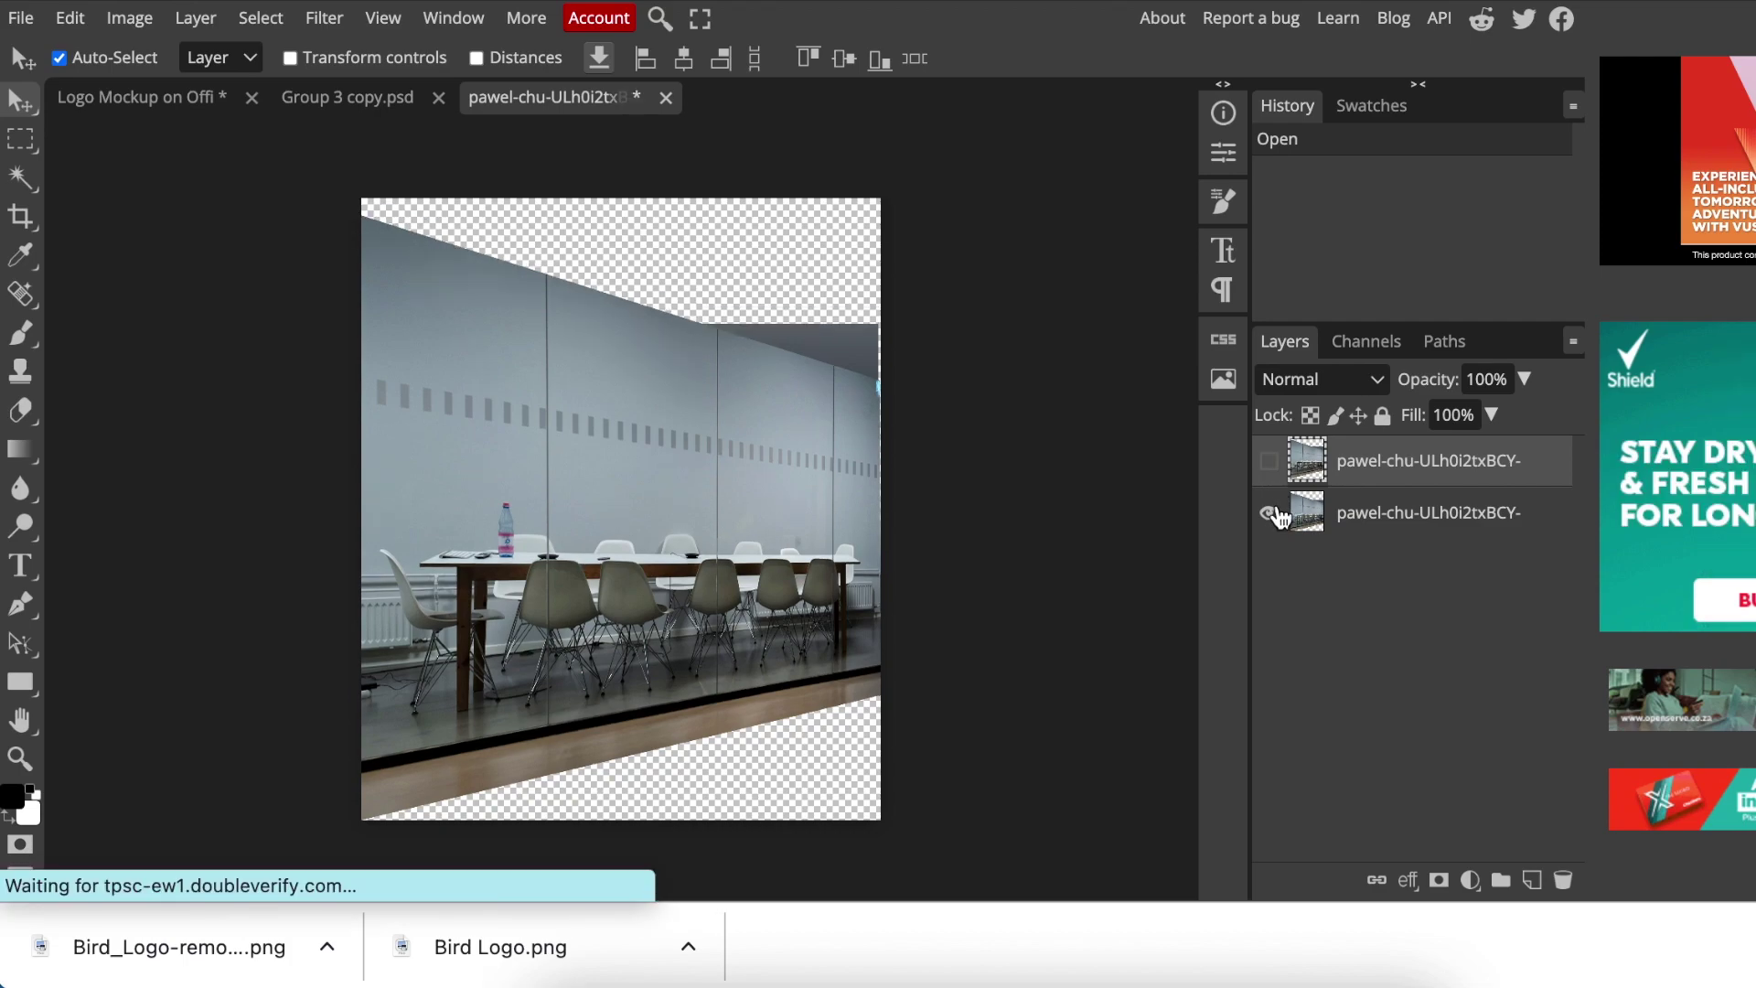
left_click(1269, 512)
left_click(1269, 461)
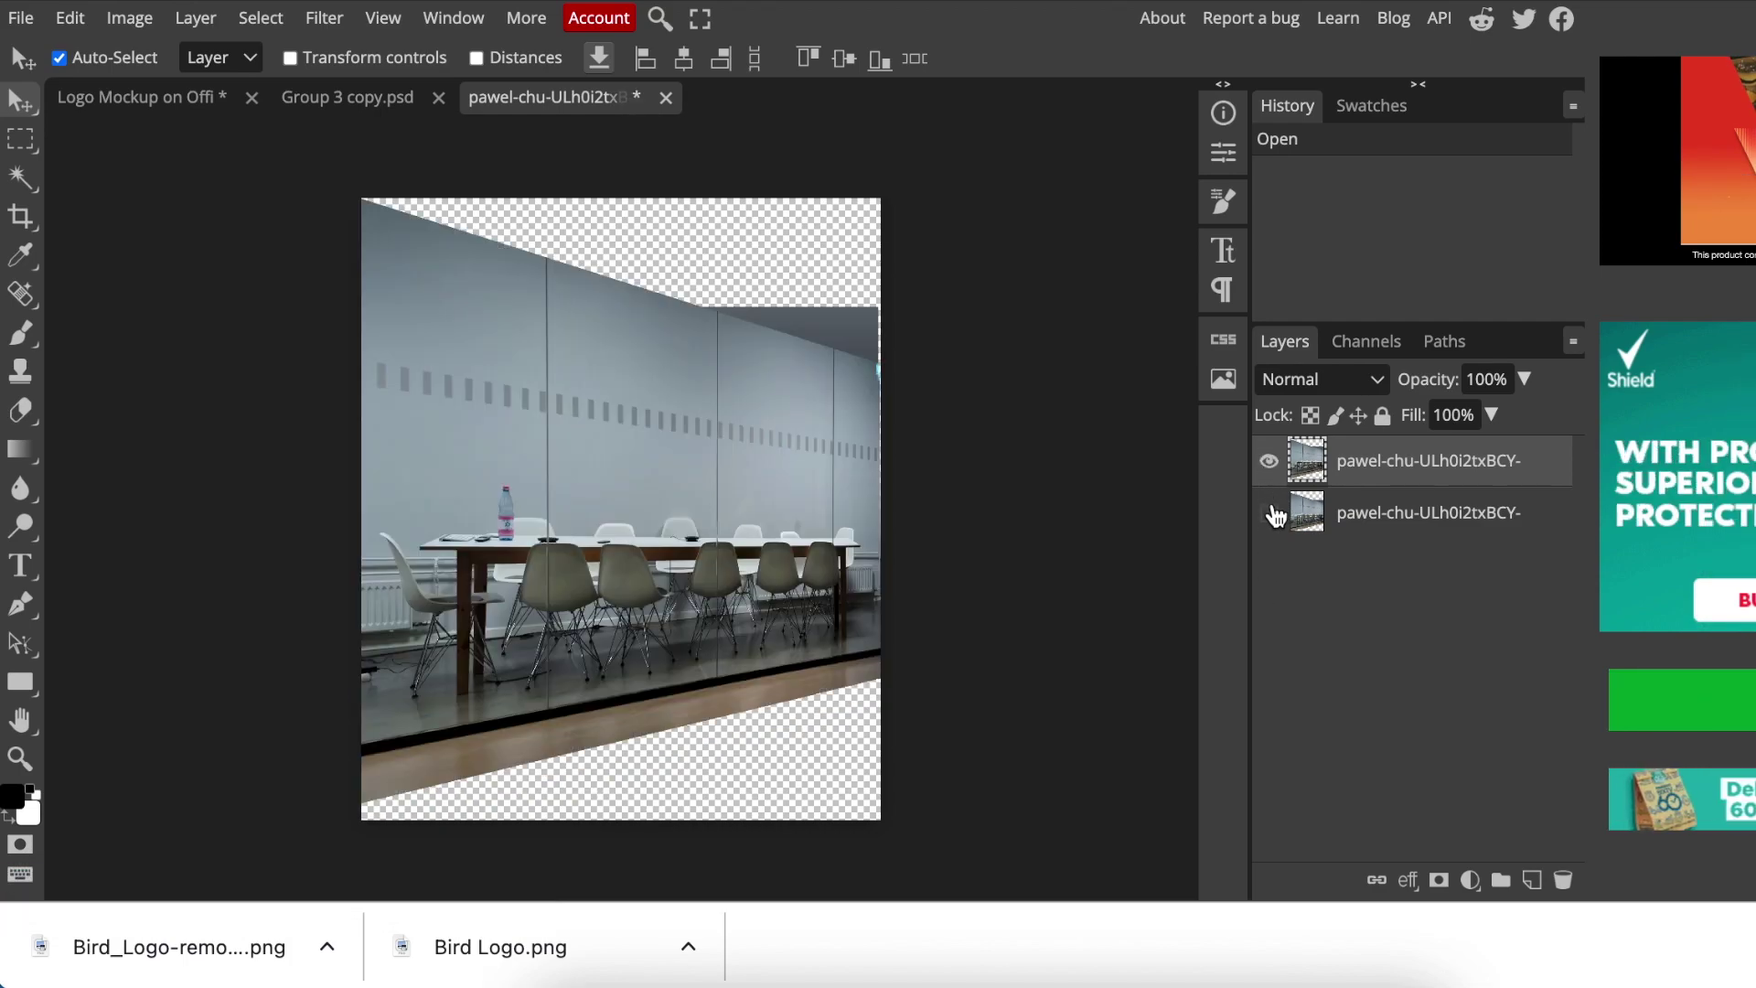
left_click(1268, 513)
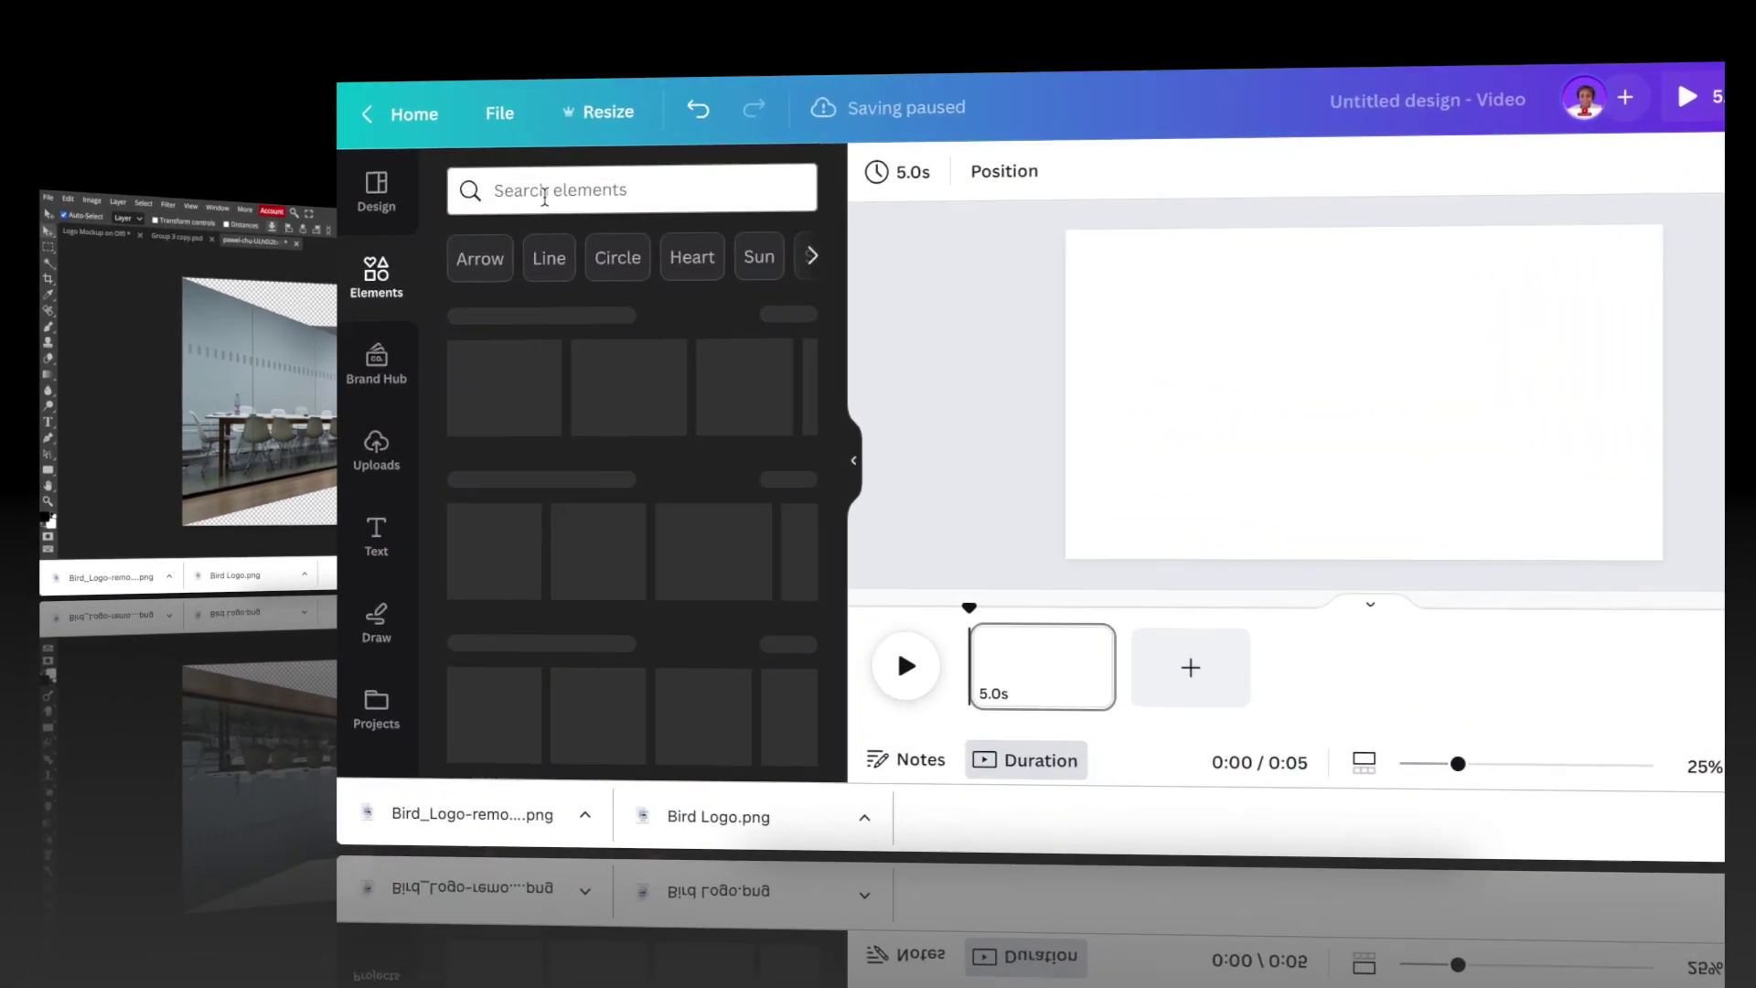
type("sky")
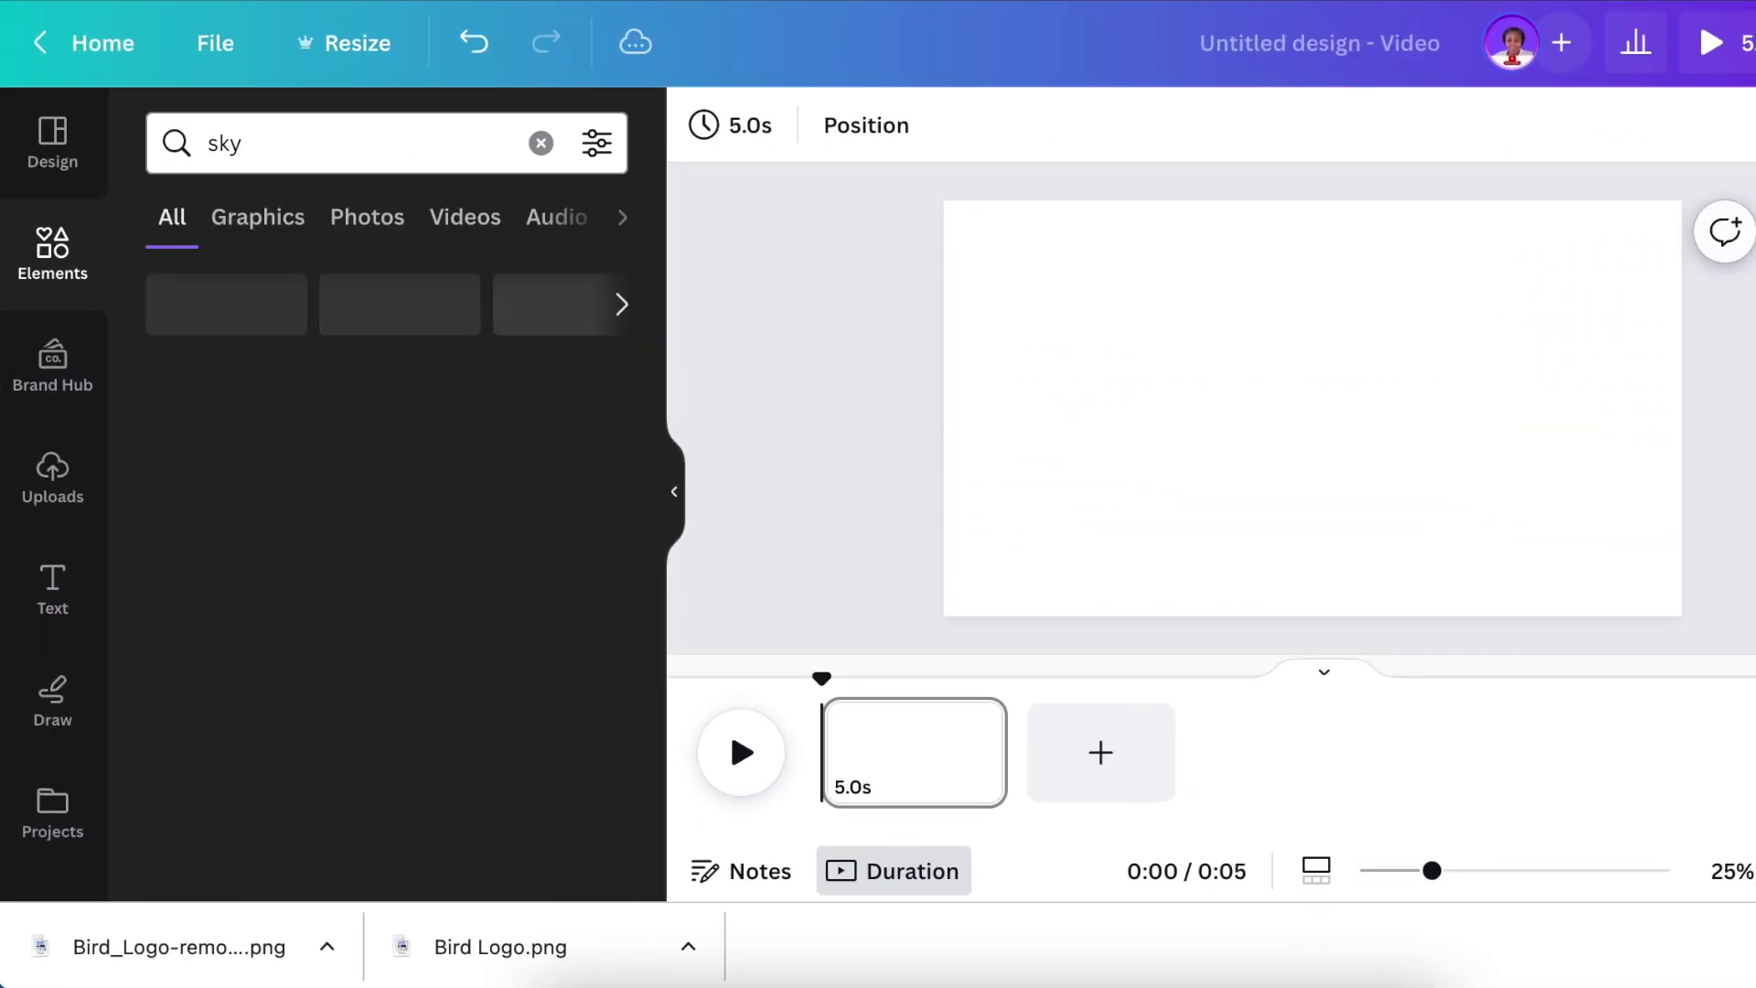
- Set a blue sky-and-grass photo as the Canva page background and download the design as PNG
left_click(367, 216)
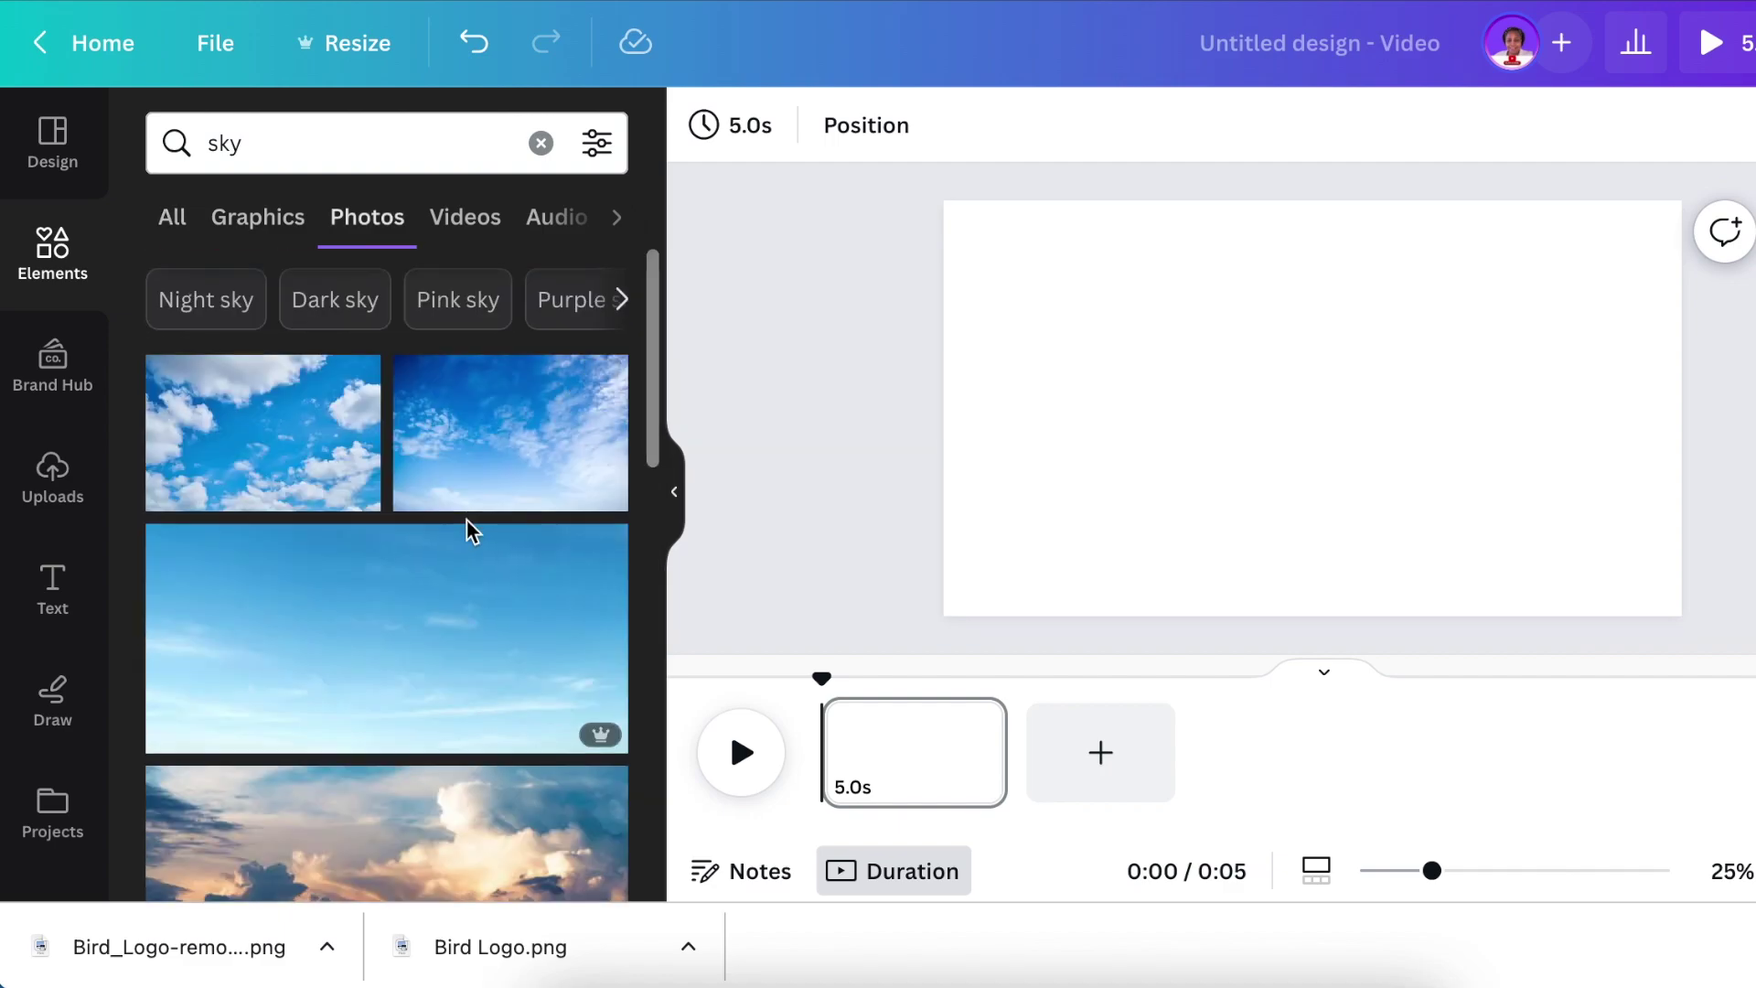
scroll(468, 531, "down", 5)
left_click(263, 467)
right_click(1280, 412)
left_click(1505, 807)
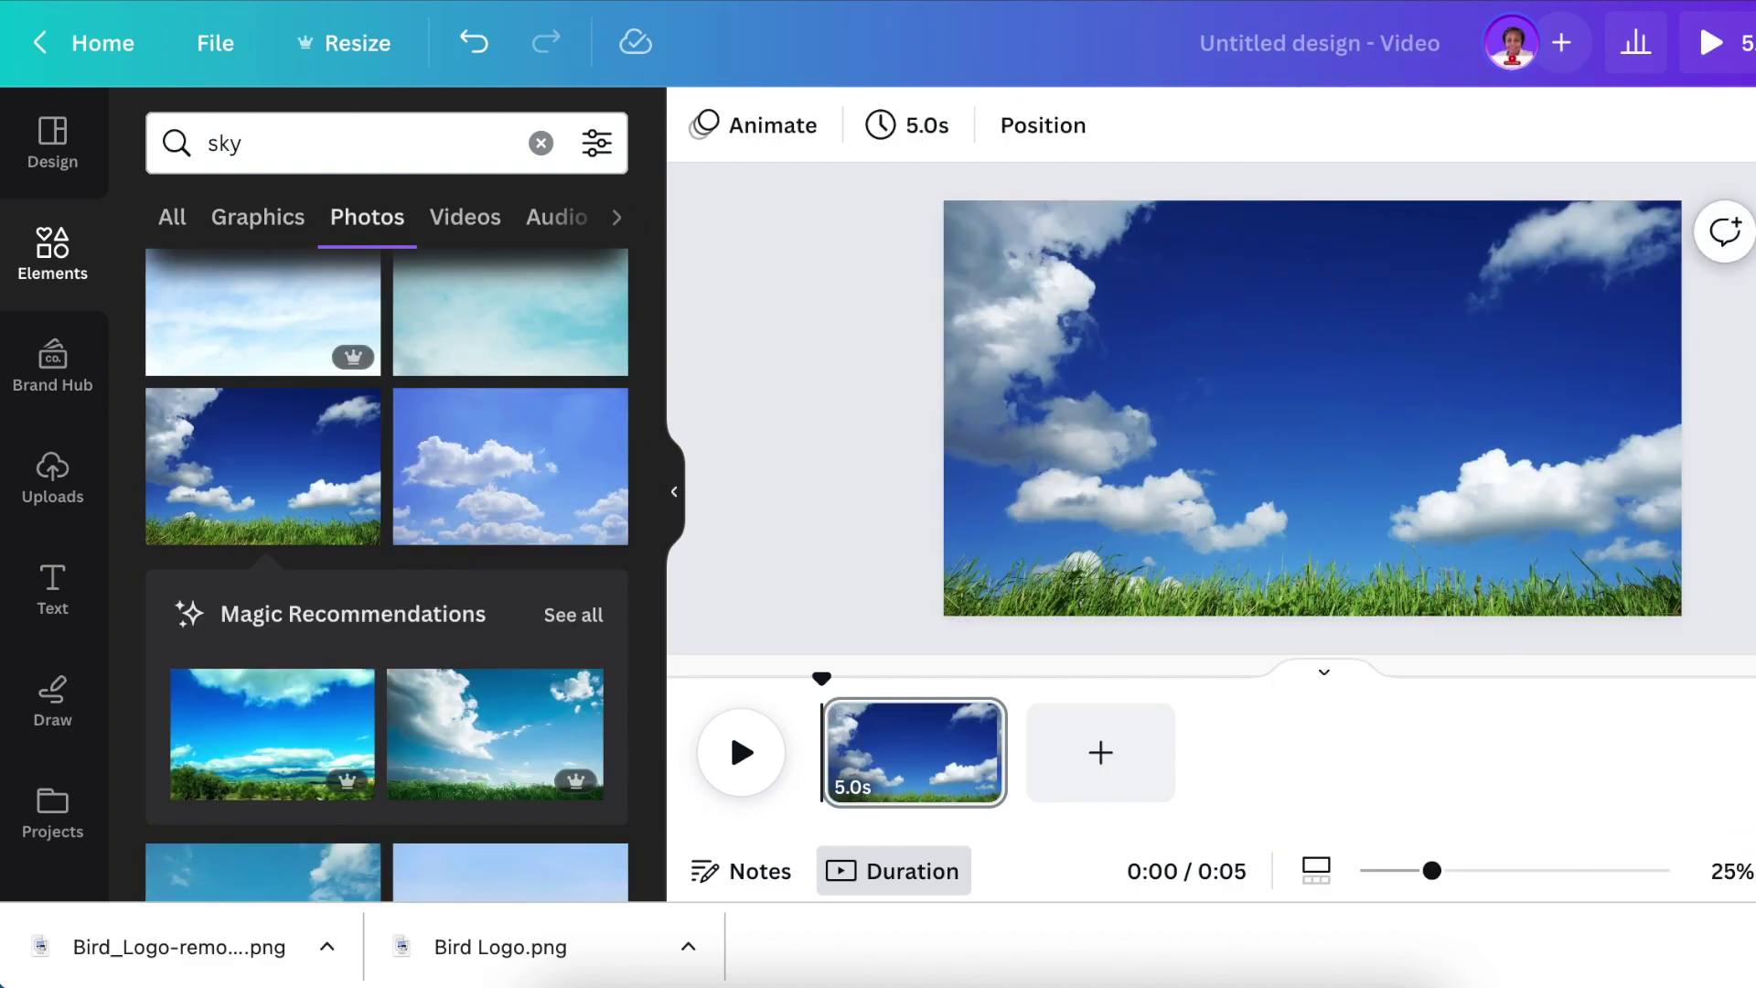
left_click(1510, 247)
left_click(1627, 180)
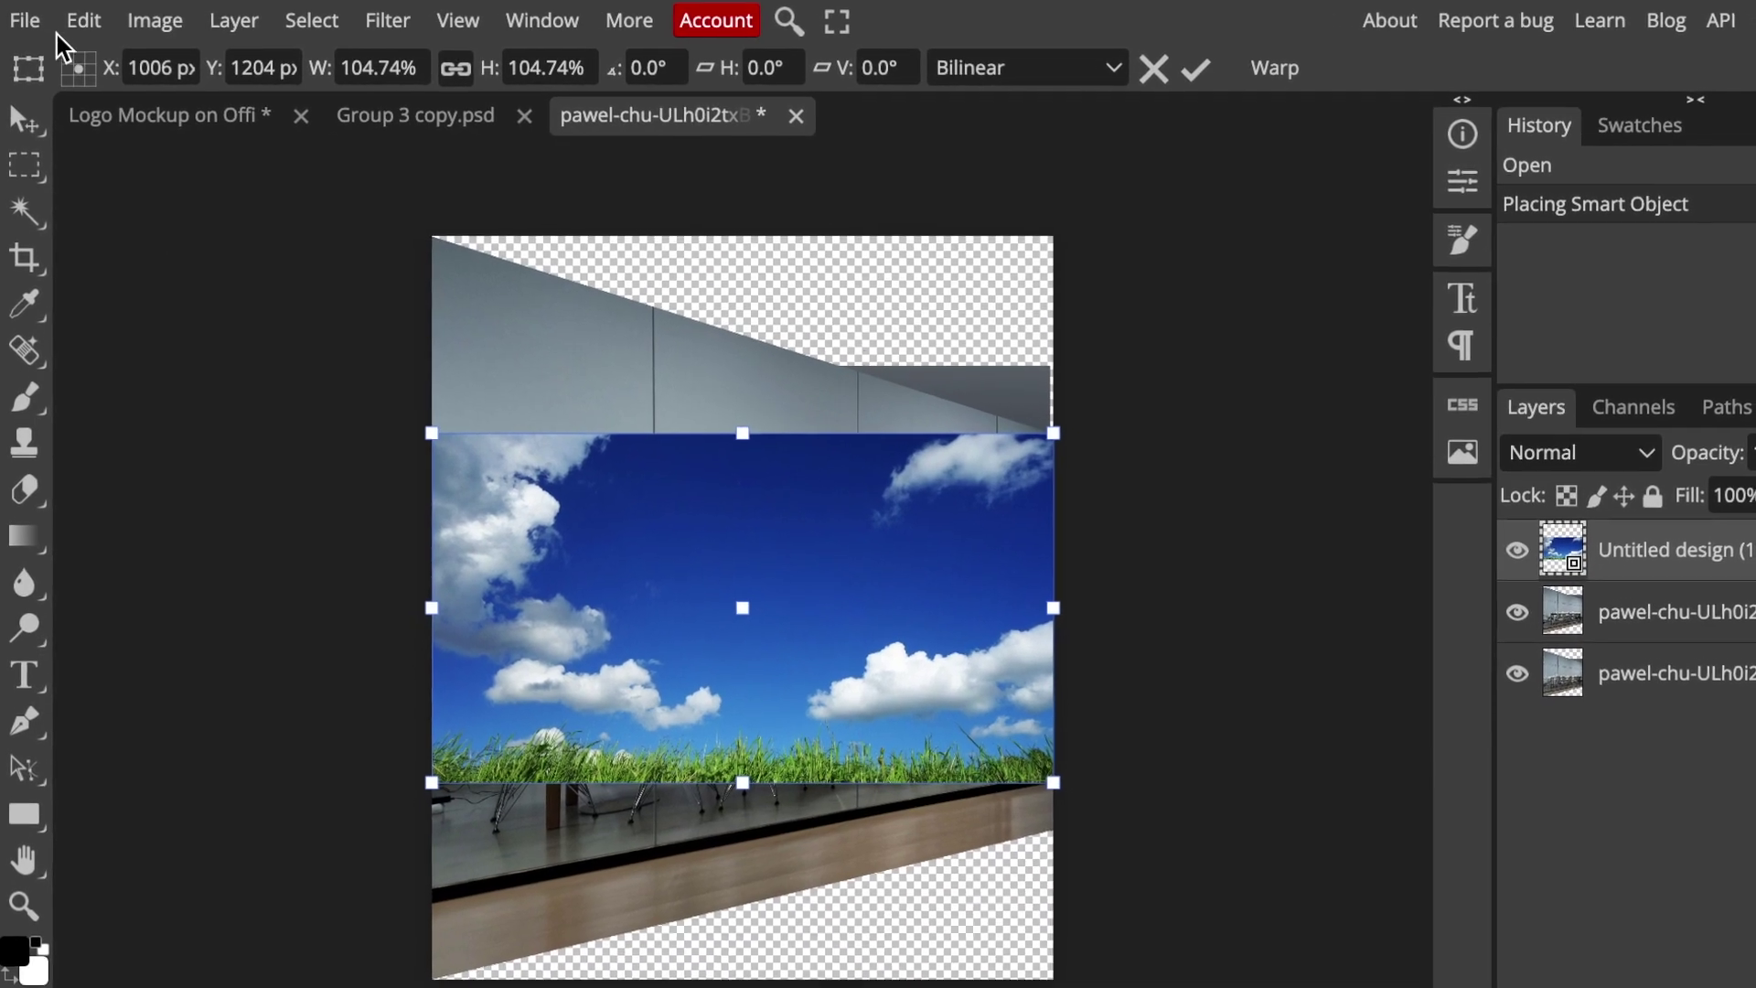
- Start a Warp transform on the sky image and fit its top edge to the slanted wall
left_click(84, 21)
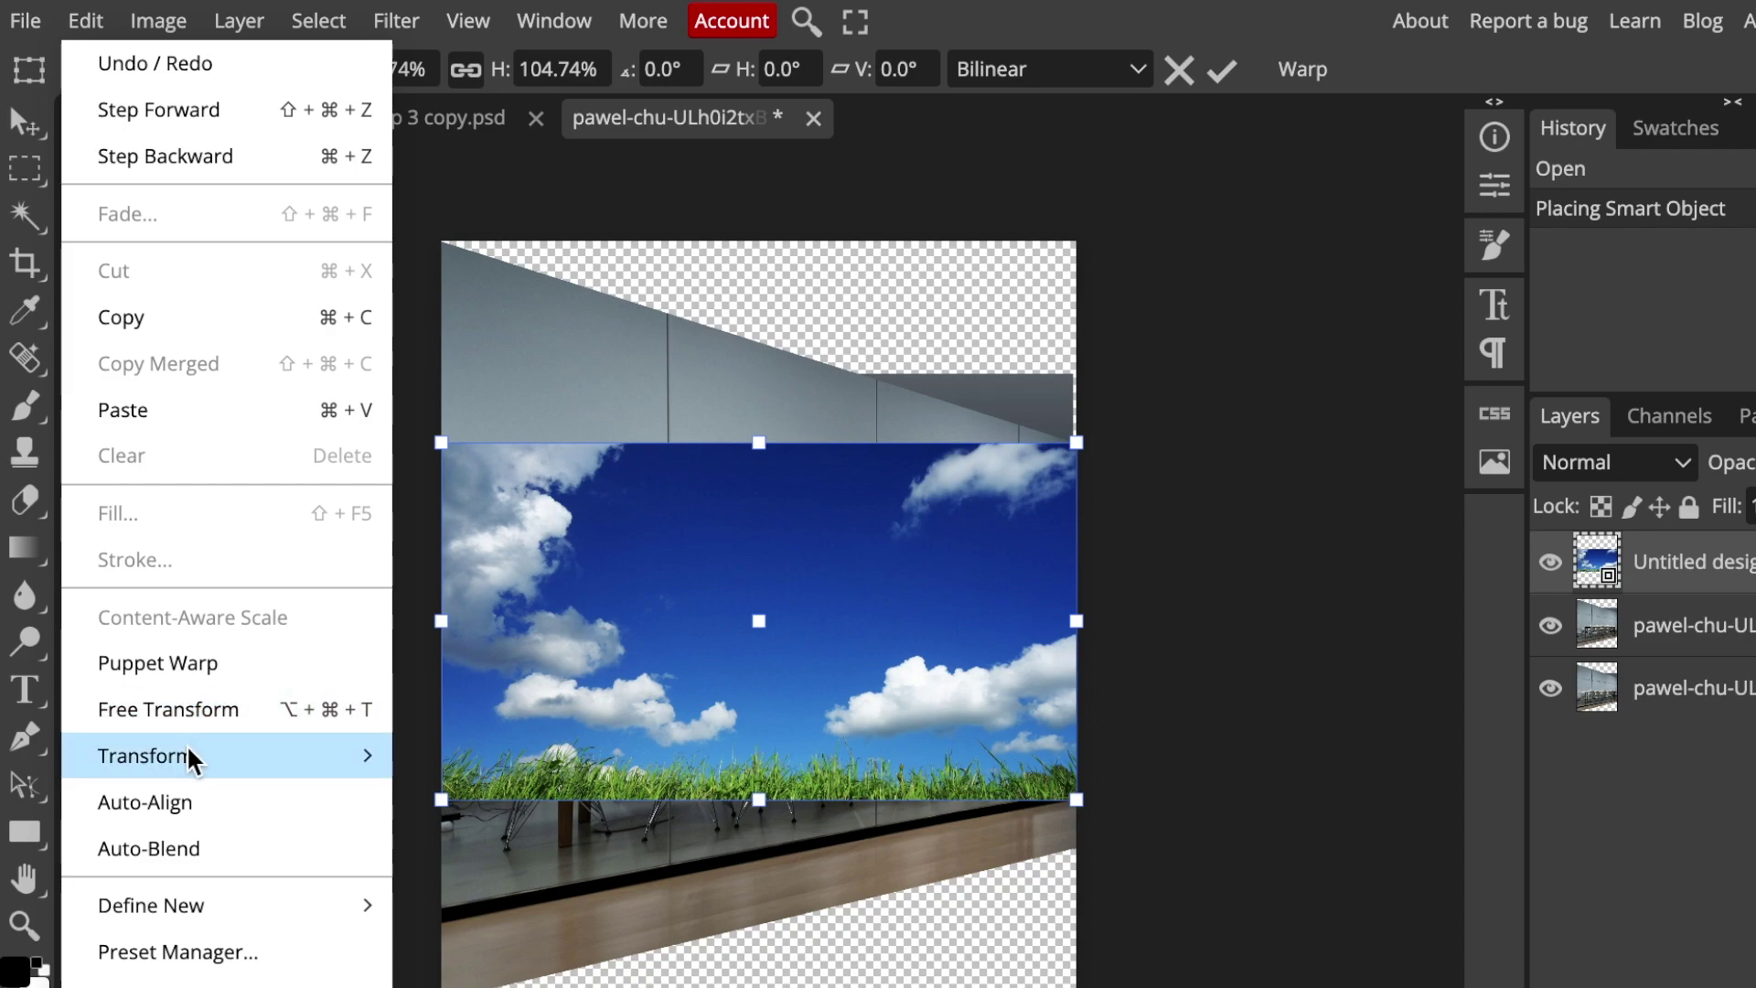
mouse_move(192, 759)
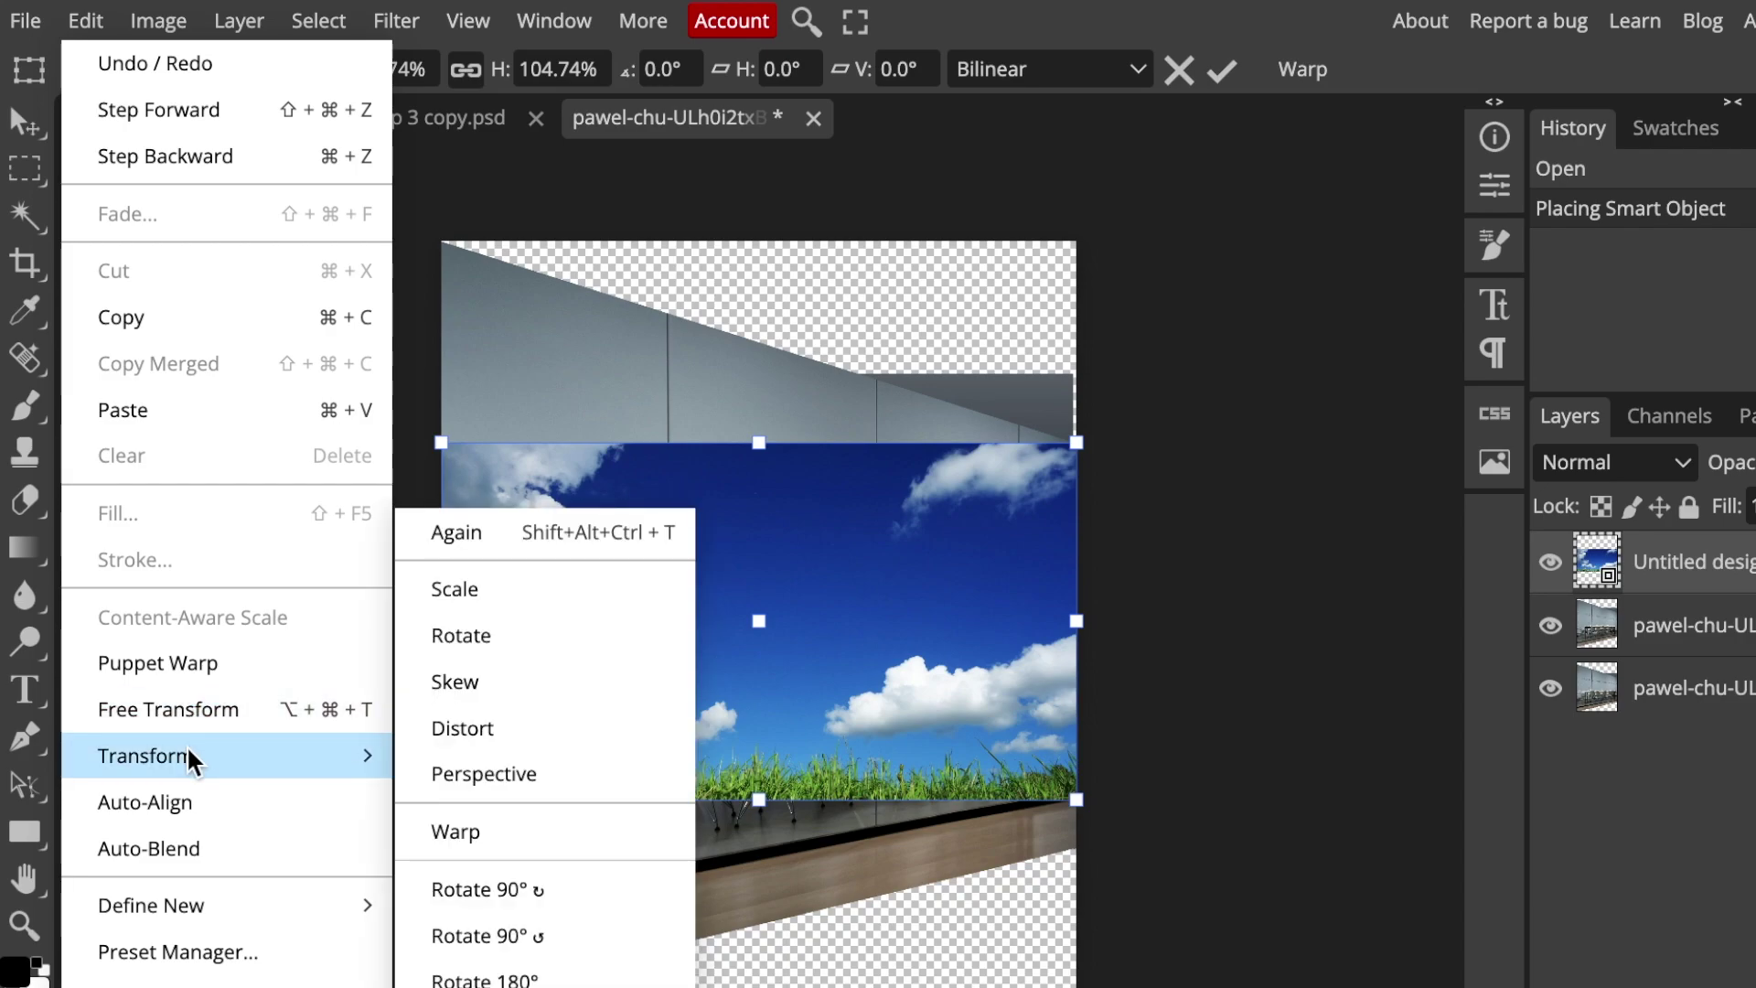
left_click(548, 846)
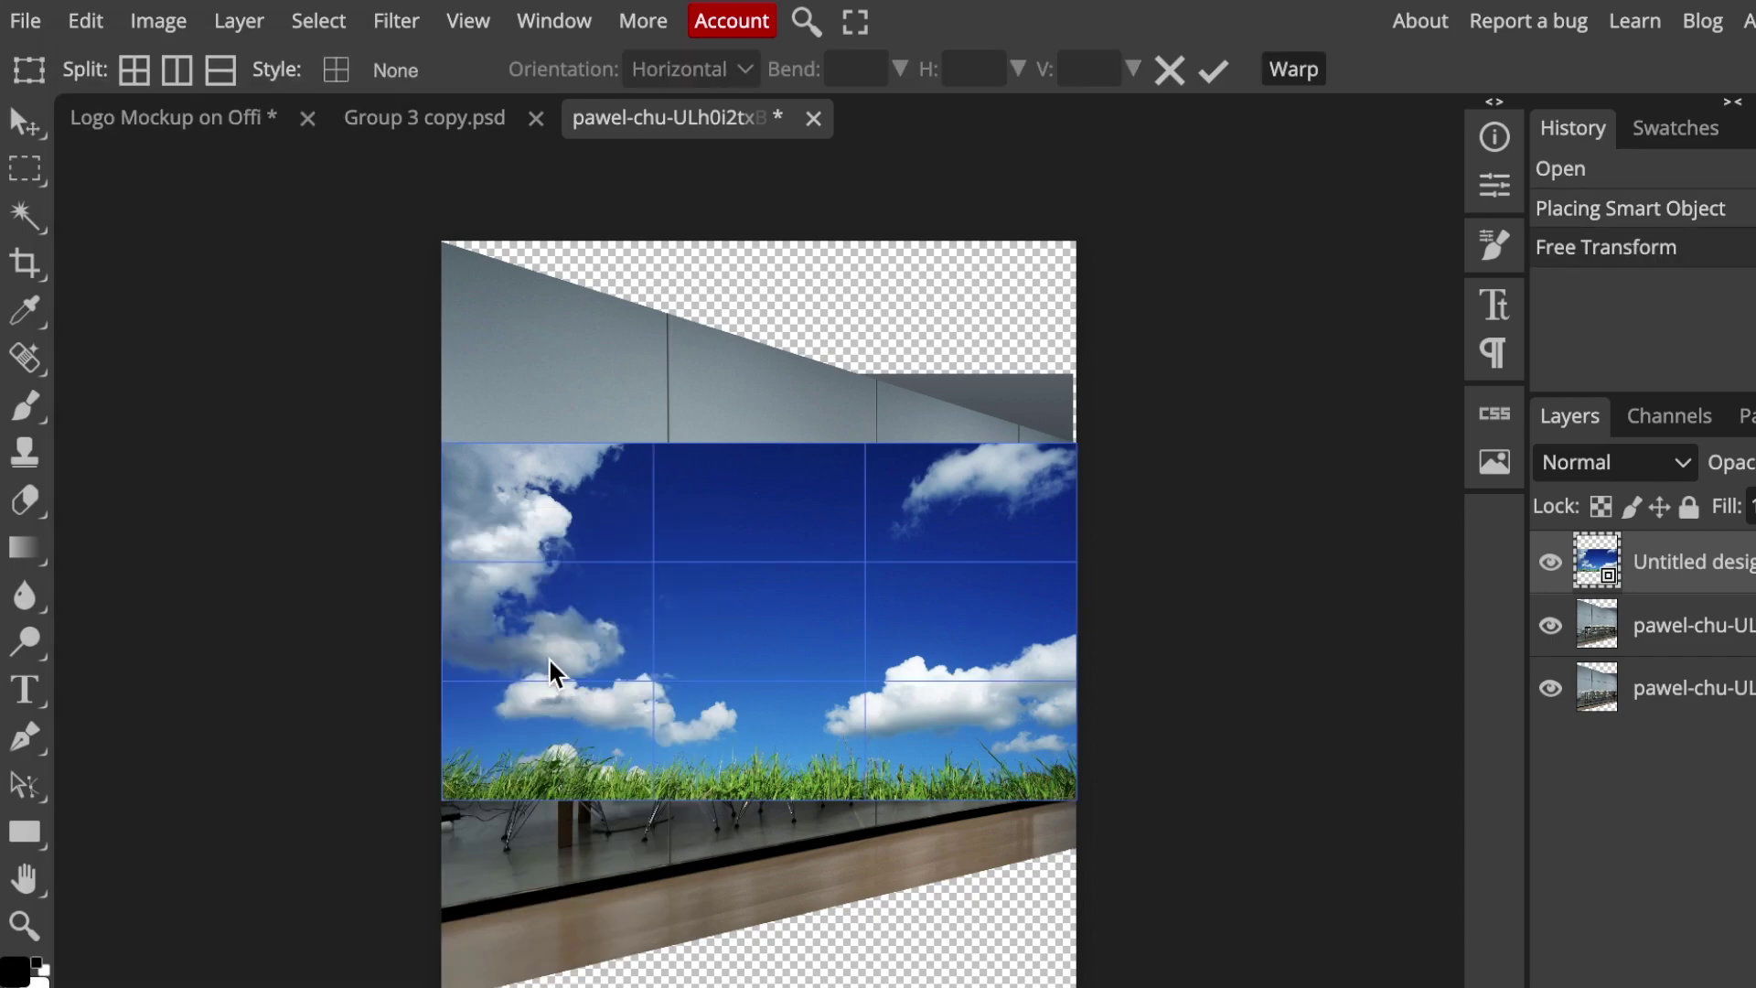
left_click_drag(446, 457, 433, 227)
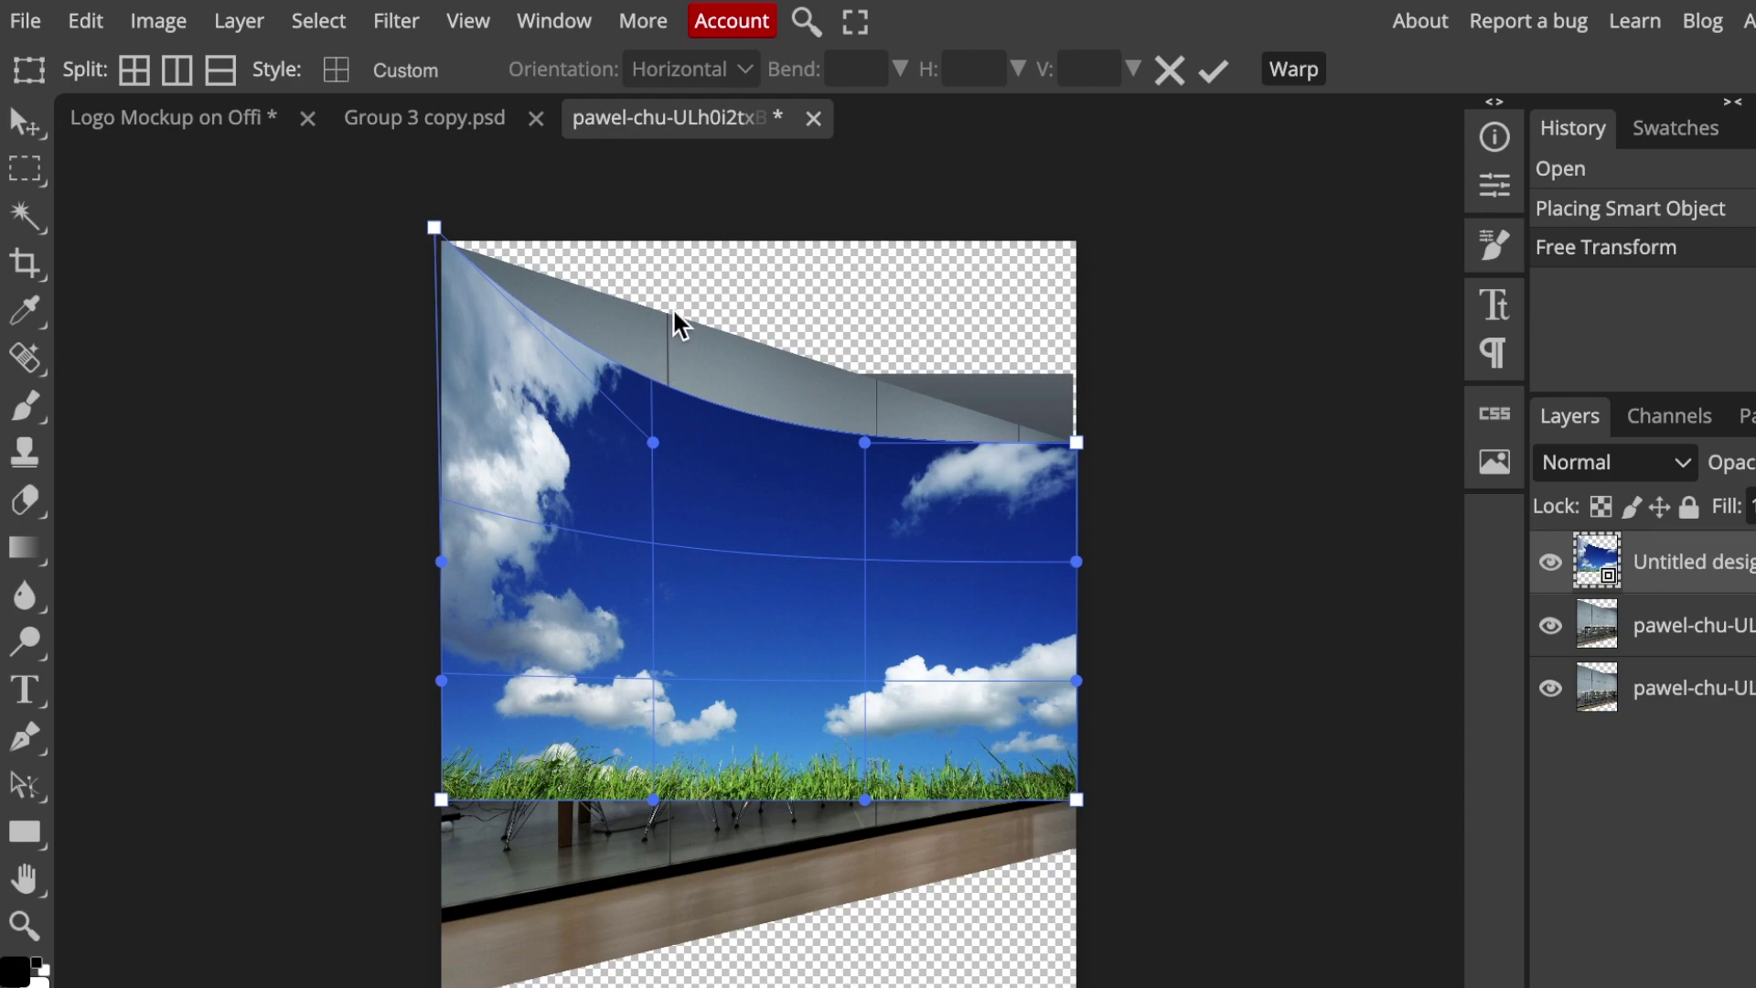
left_click_drag(677, 324, 698, 329)
left_click_drag(864, 442, 878, 396)
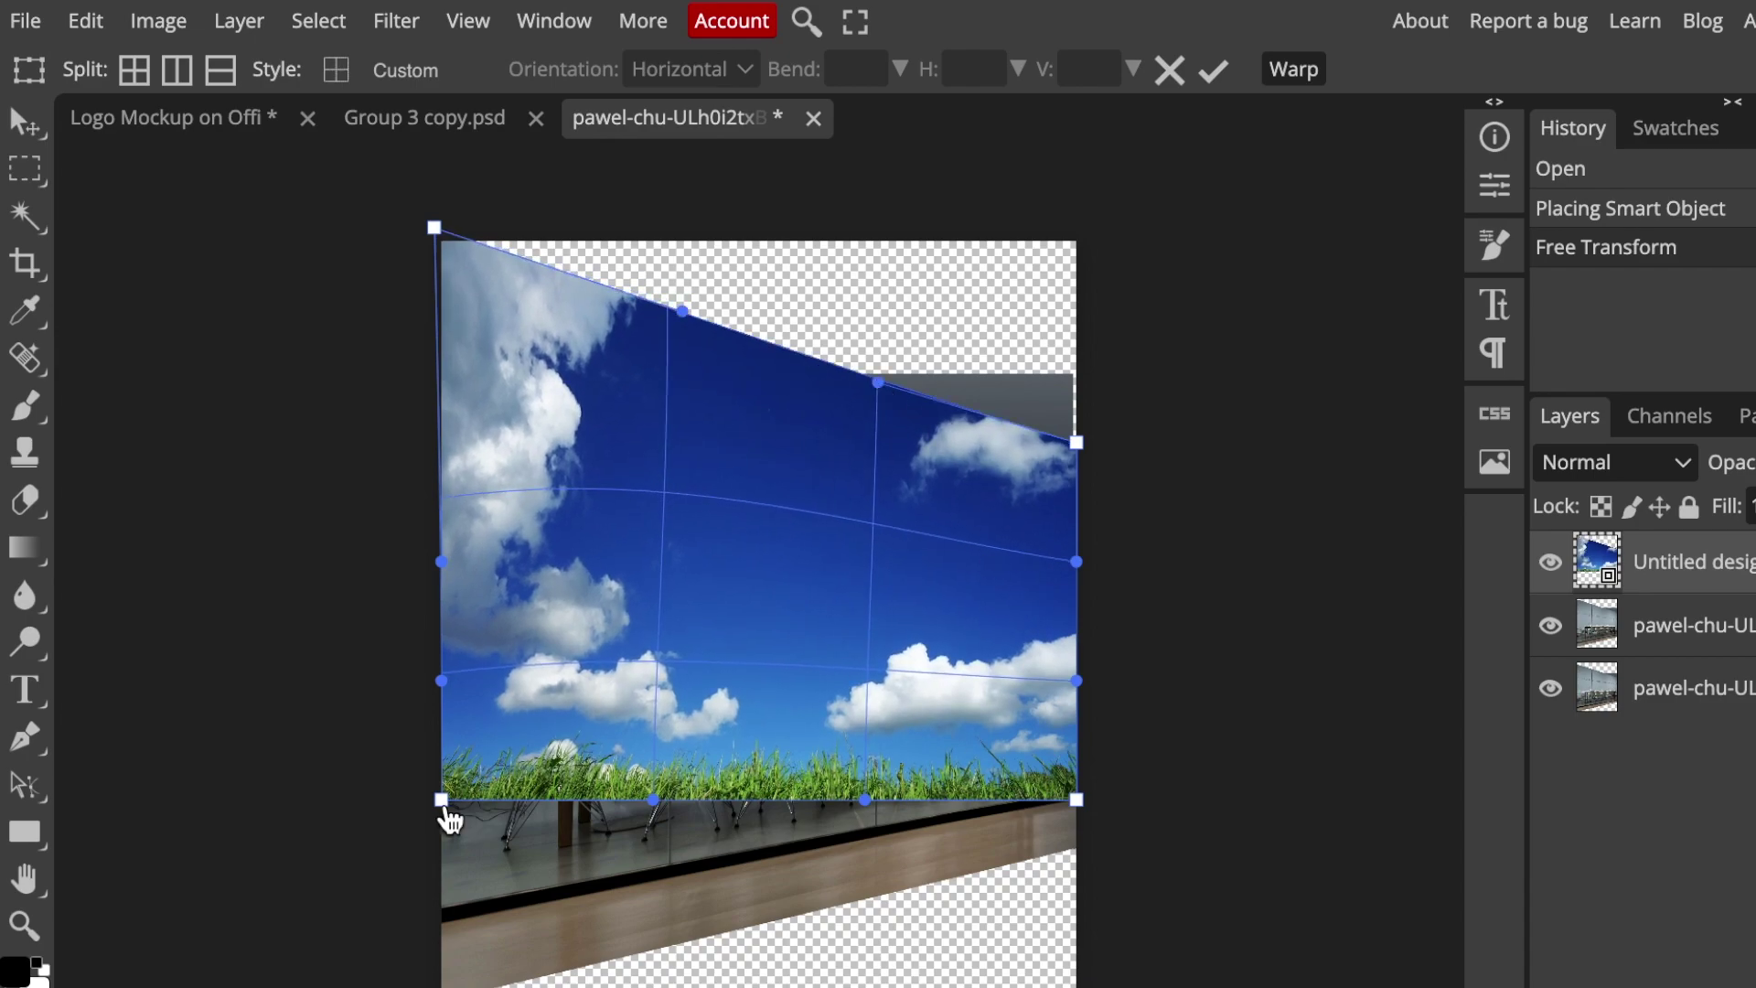
- Curve the grassy bottom edge downward and commit the warp
left_click_drag(442, 801, 437, 983)
left_click_drag(653, 799, 667, 974)
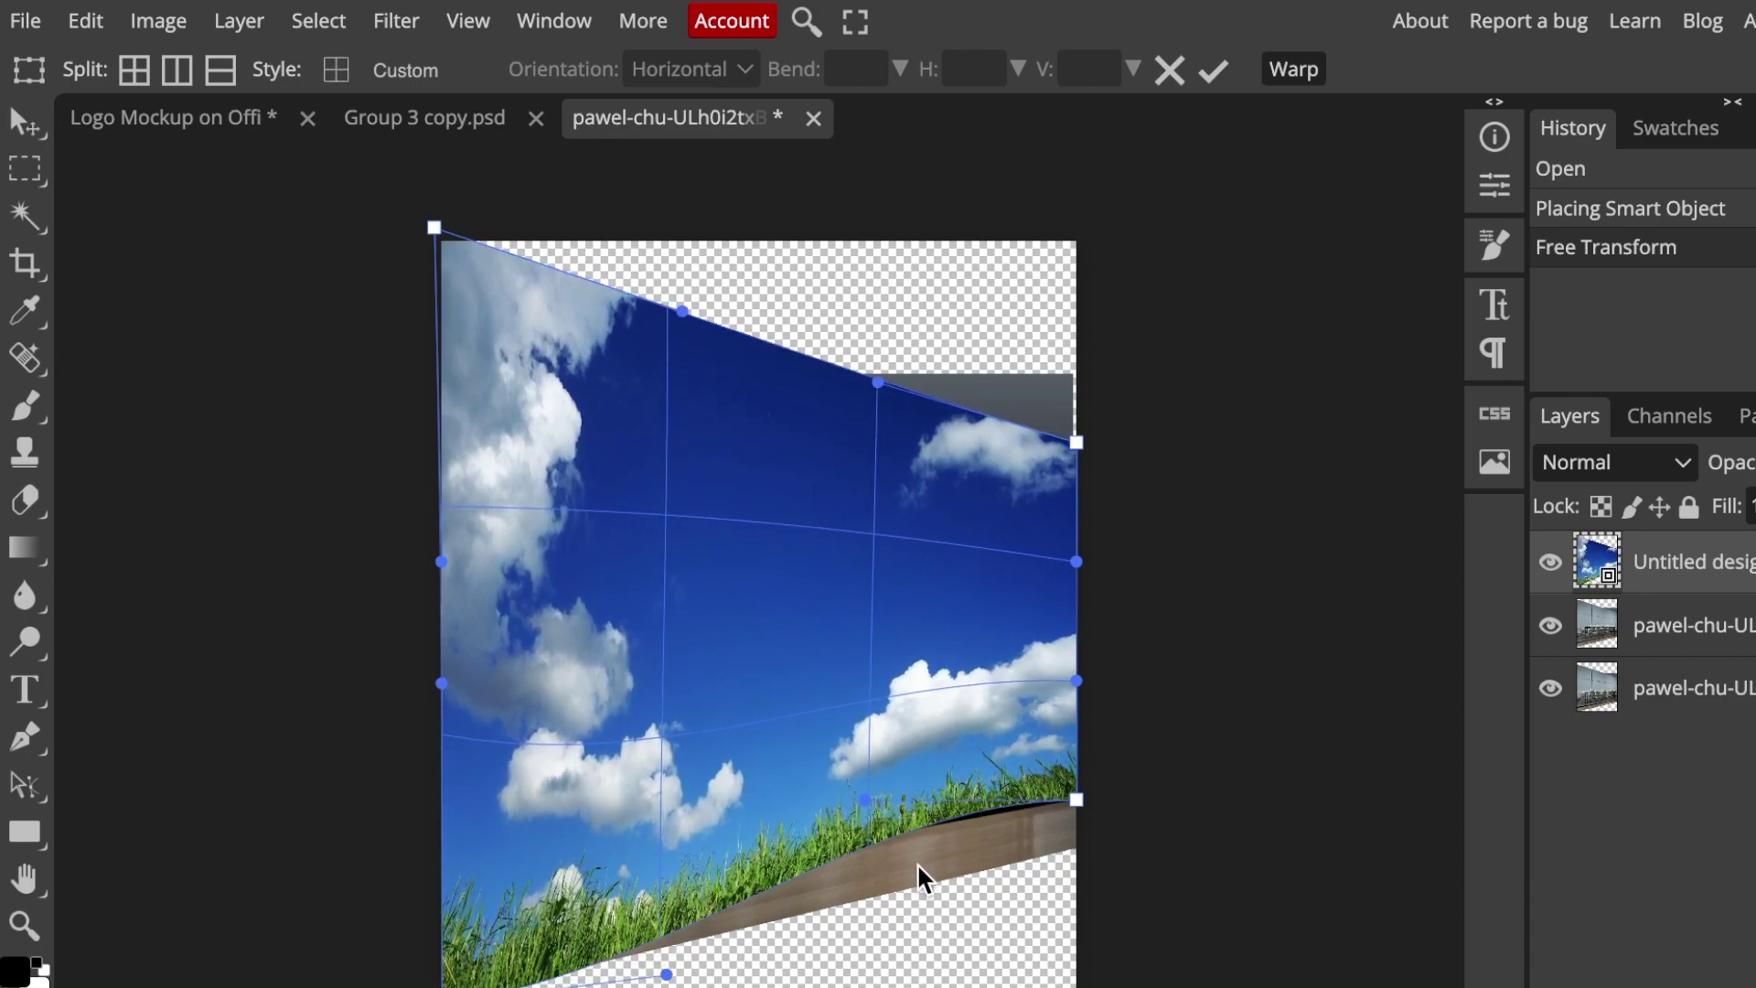
left_click_drag(1076, 798, 1076, 853)
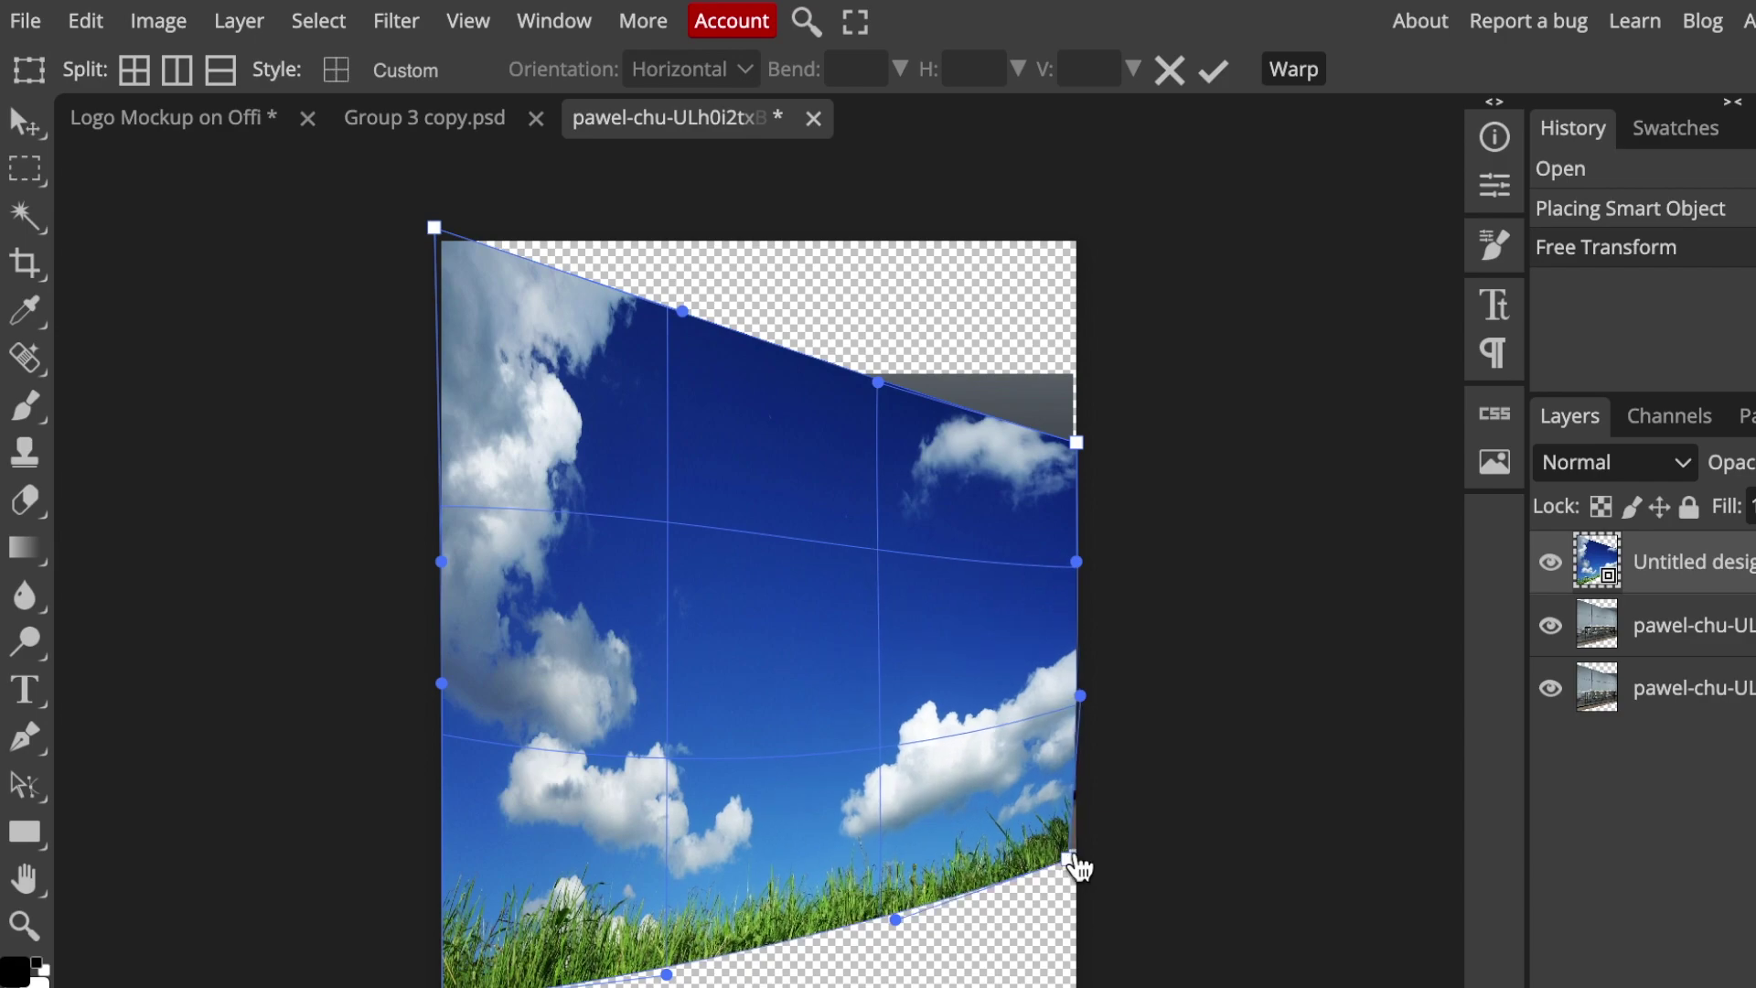
mouse_move(865, 850)
left_mouse_down()
mouse_move(878, 923)
mouse_move(881, 880)
left_mouse_up()
left_click_drag(674, 960, 681, 959)
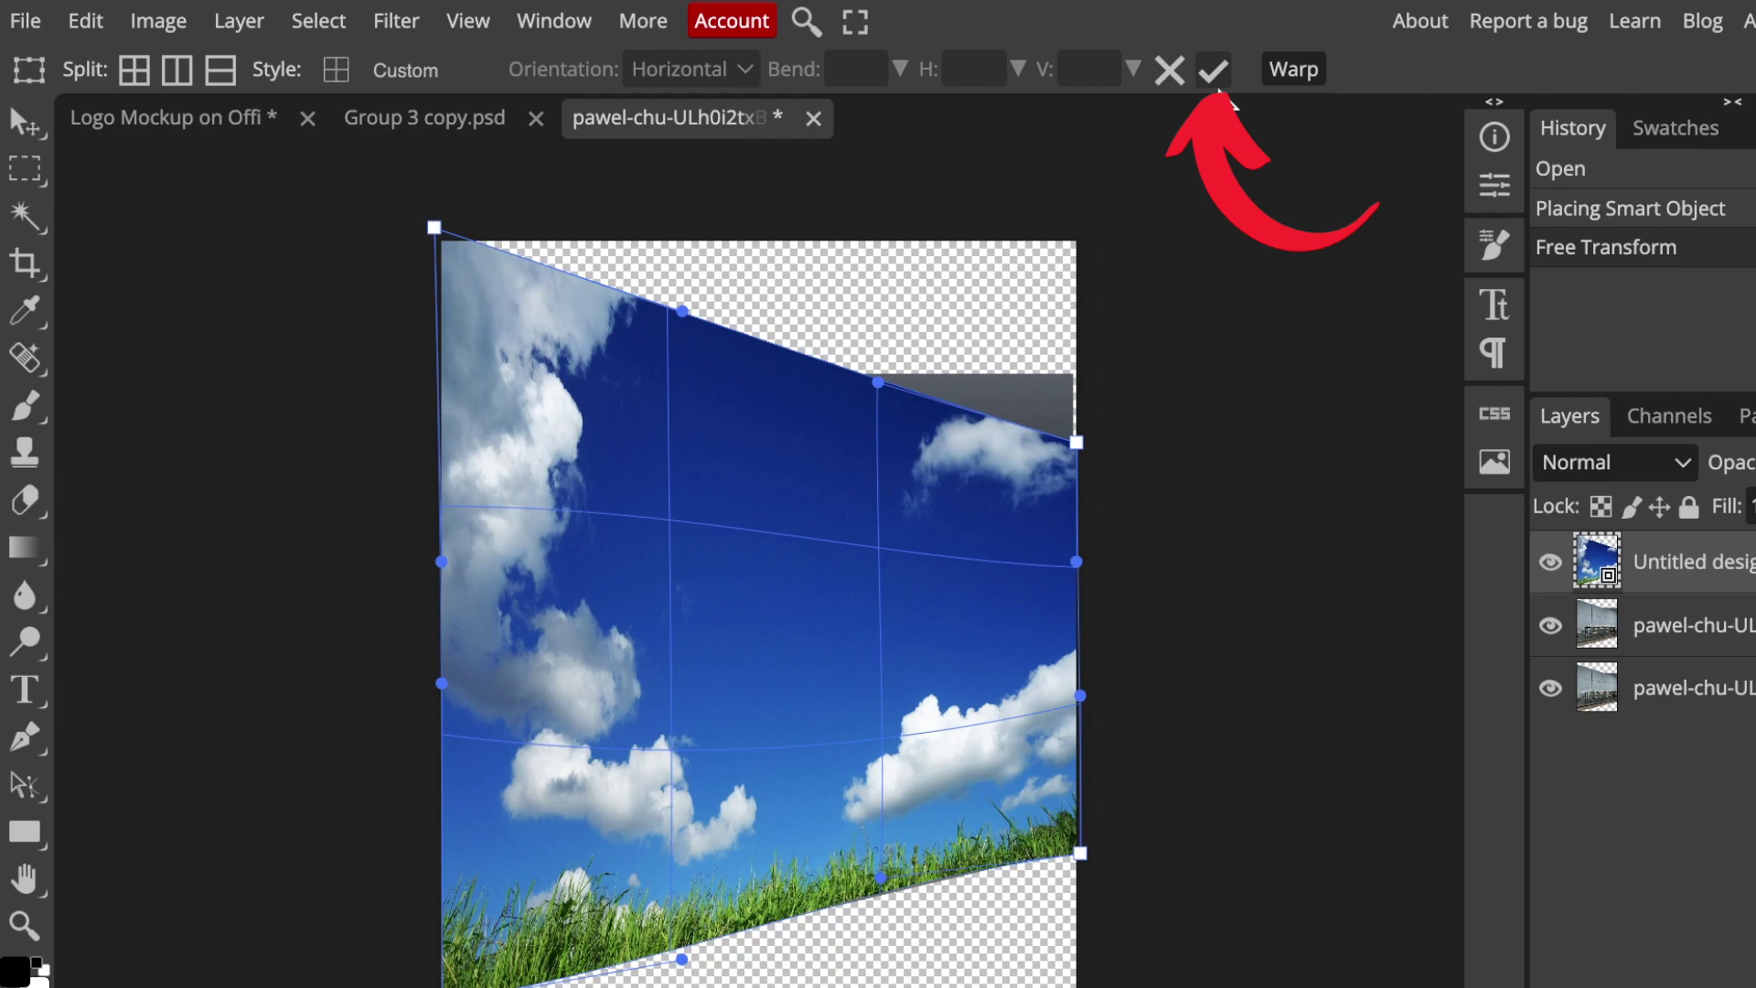
left_click(1218, 88)
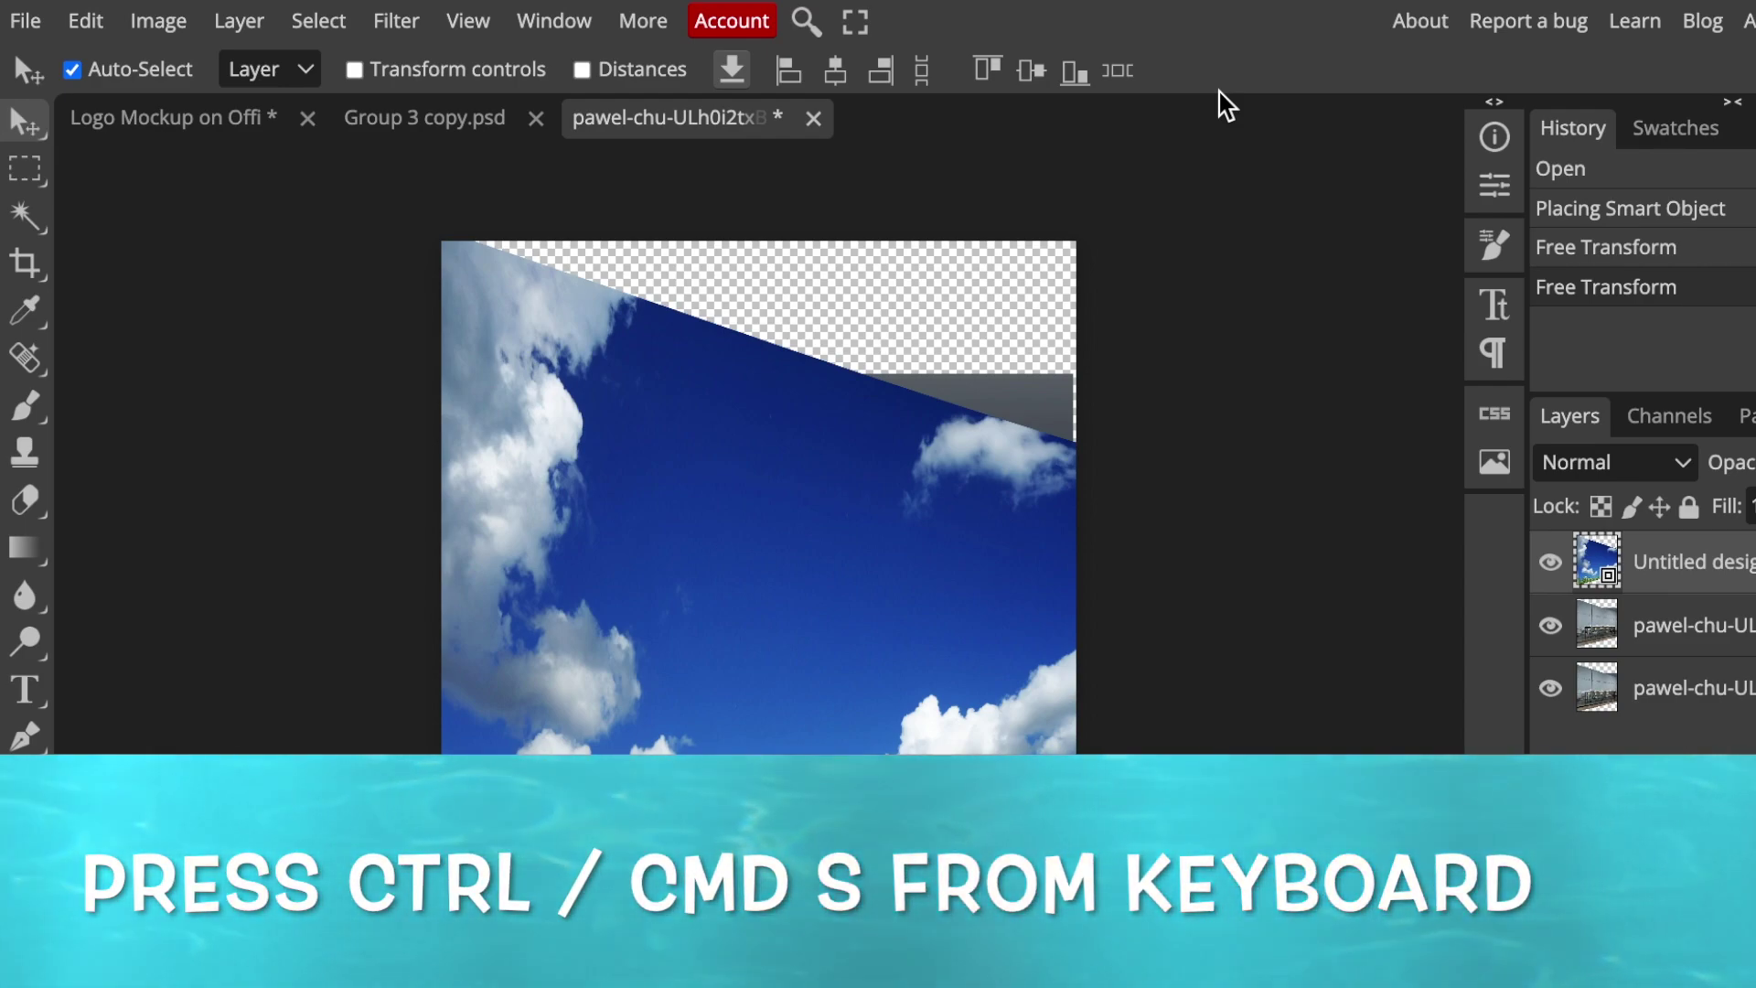
- Save the warped sky into the smart object and hide the two office photo layers beneath it
key("ctrl+s")
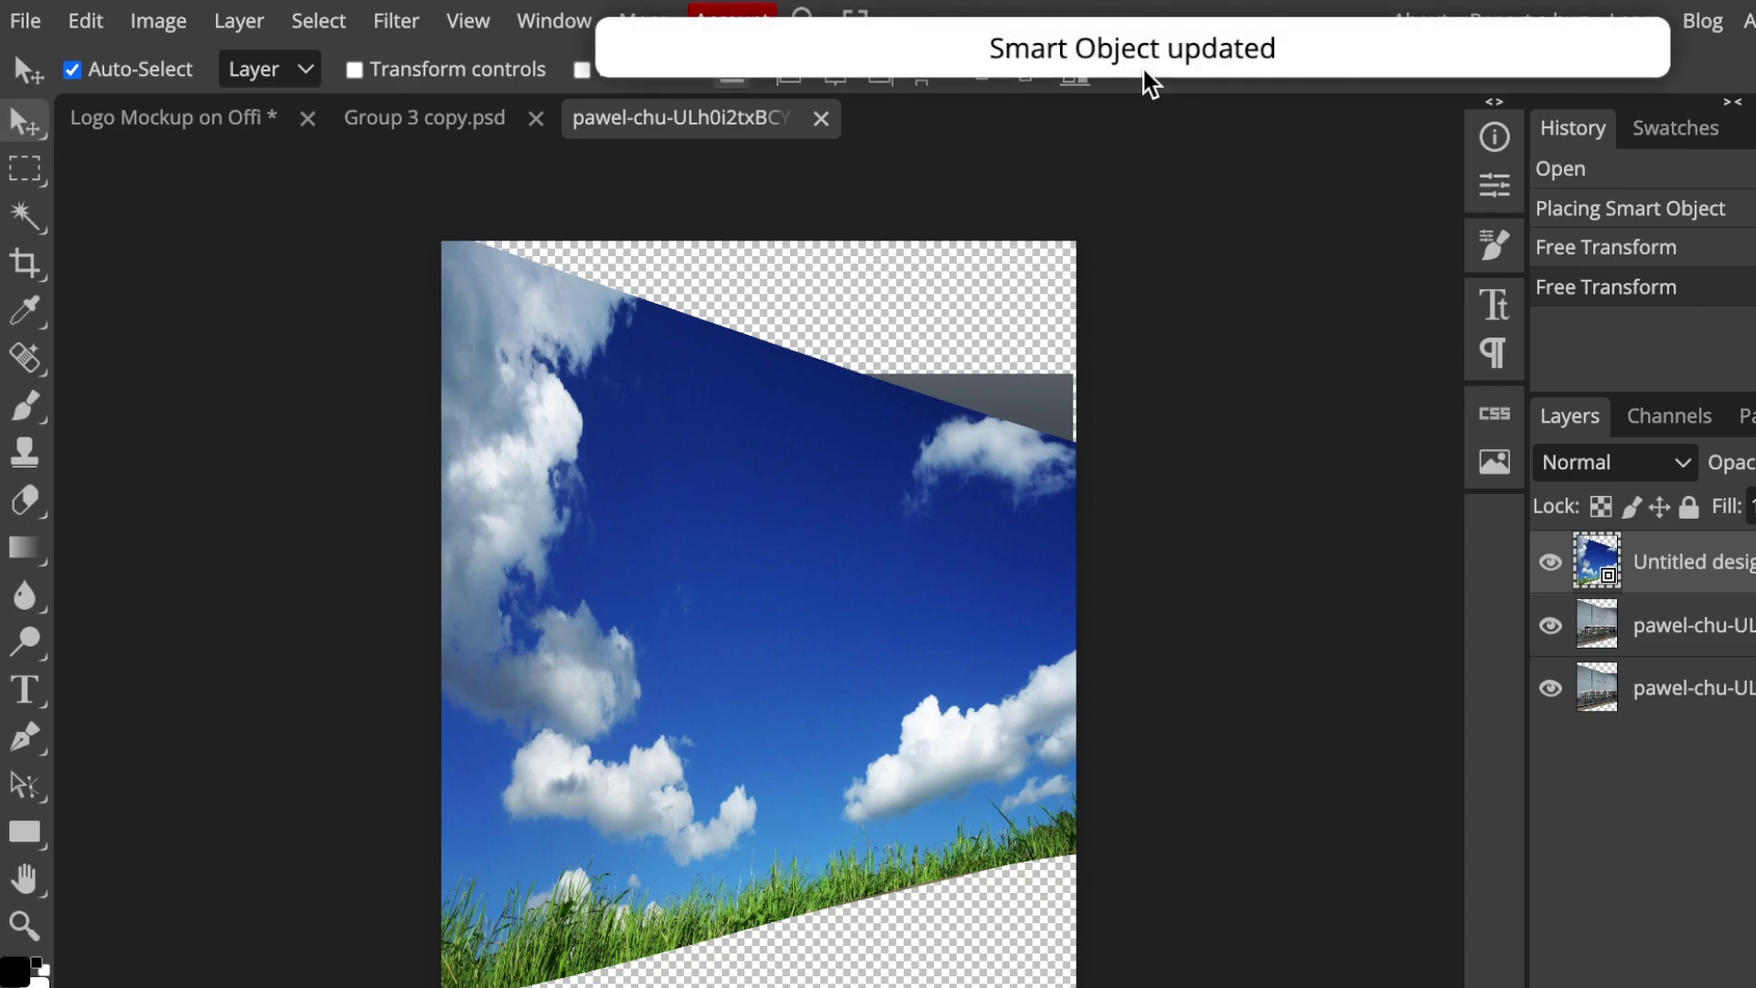
left_click(1551, 627)
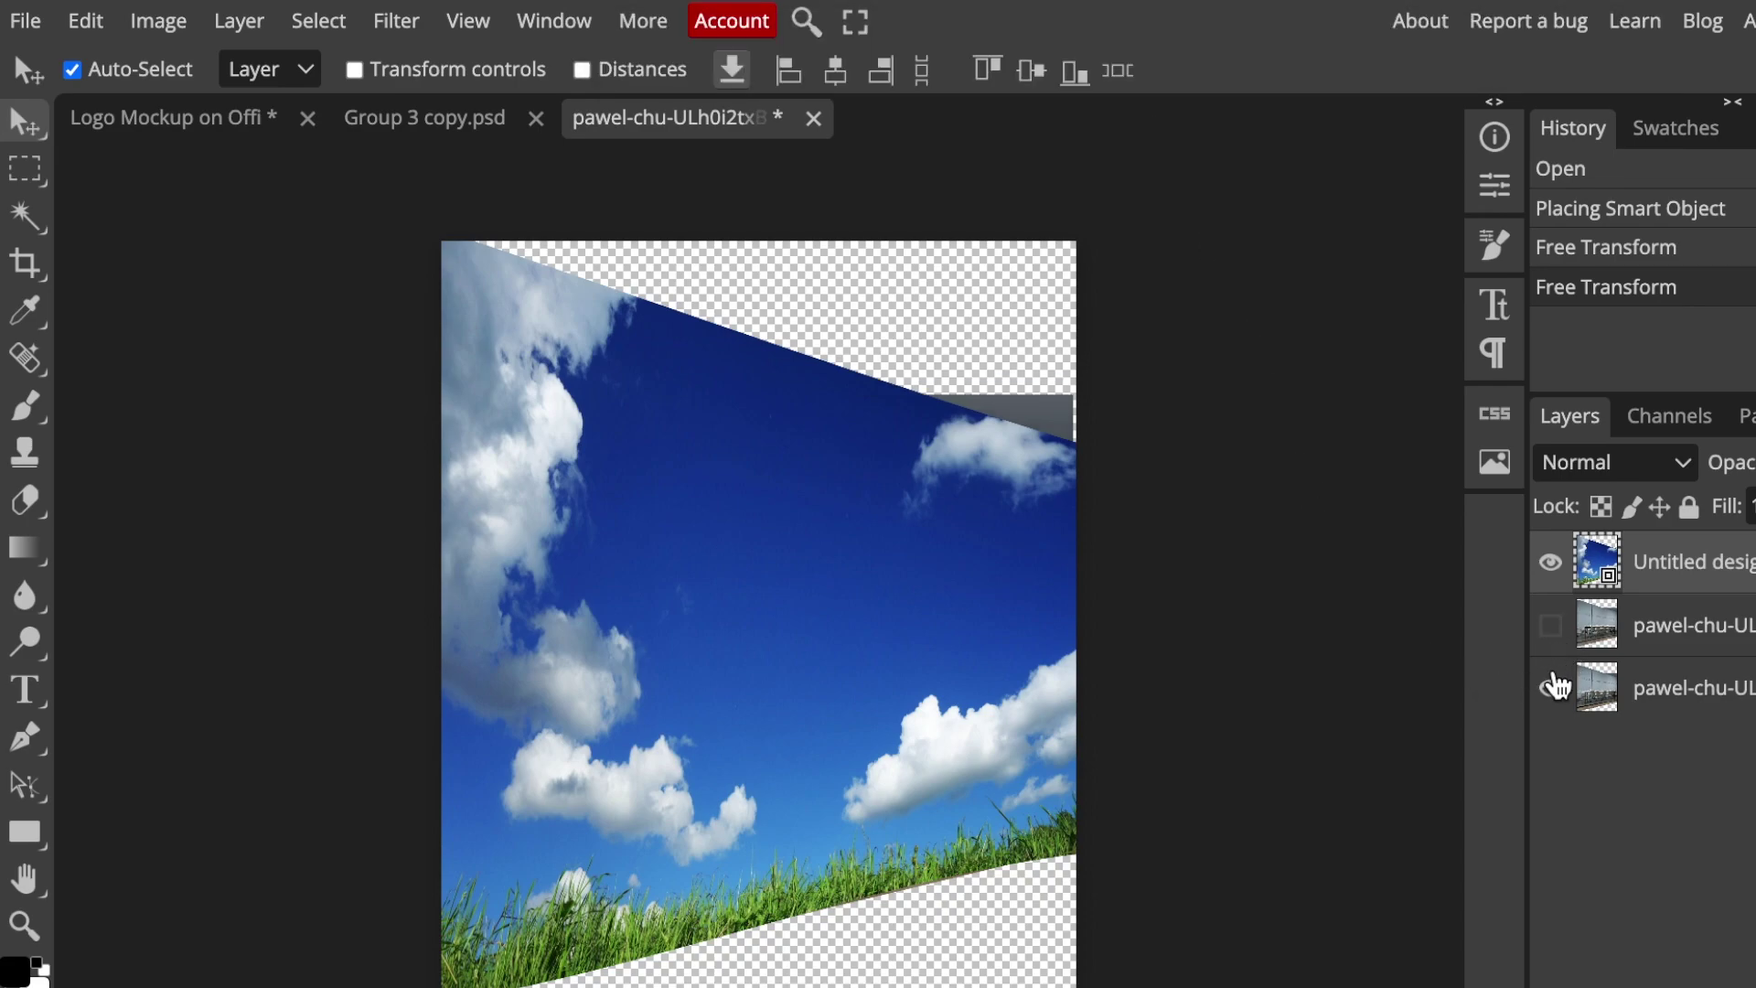
left_click(1553, 695)
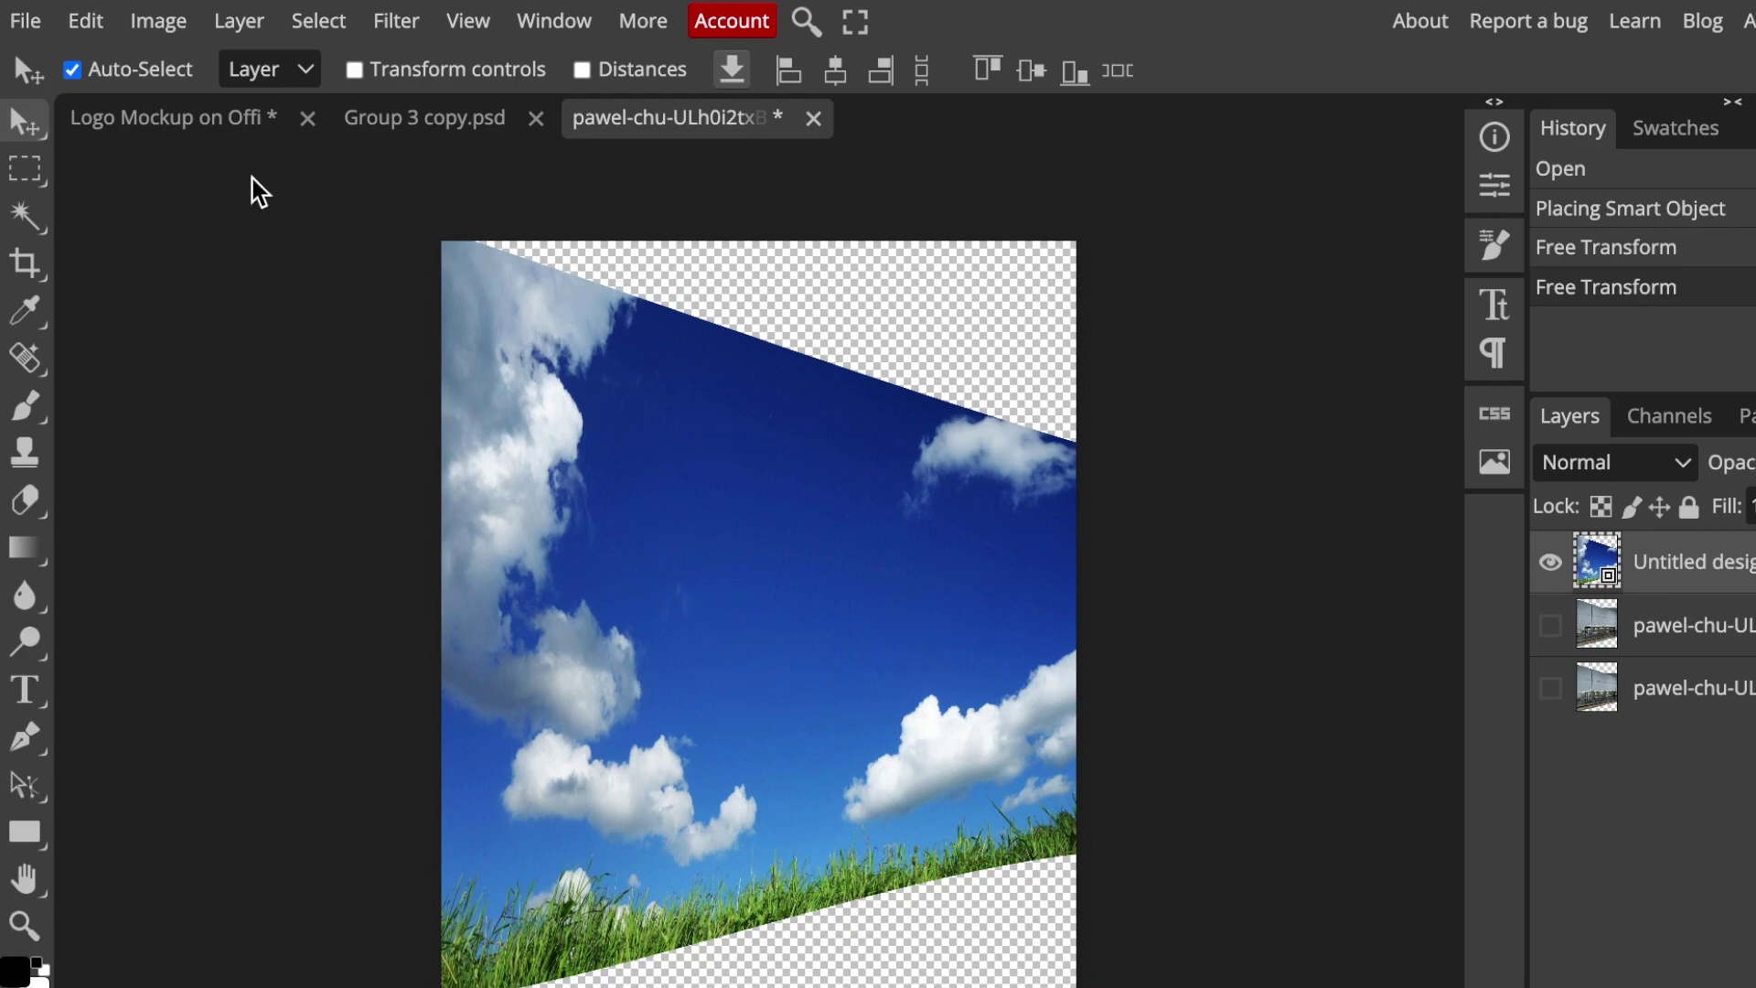
left_click(186, 123)
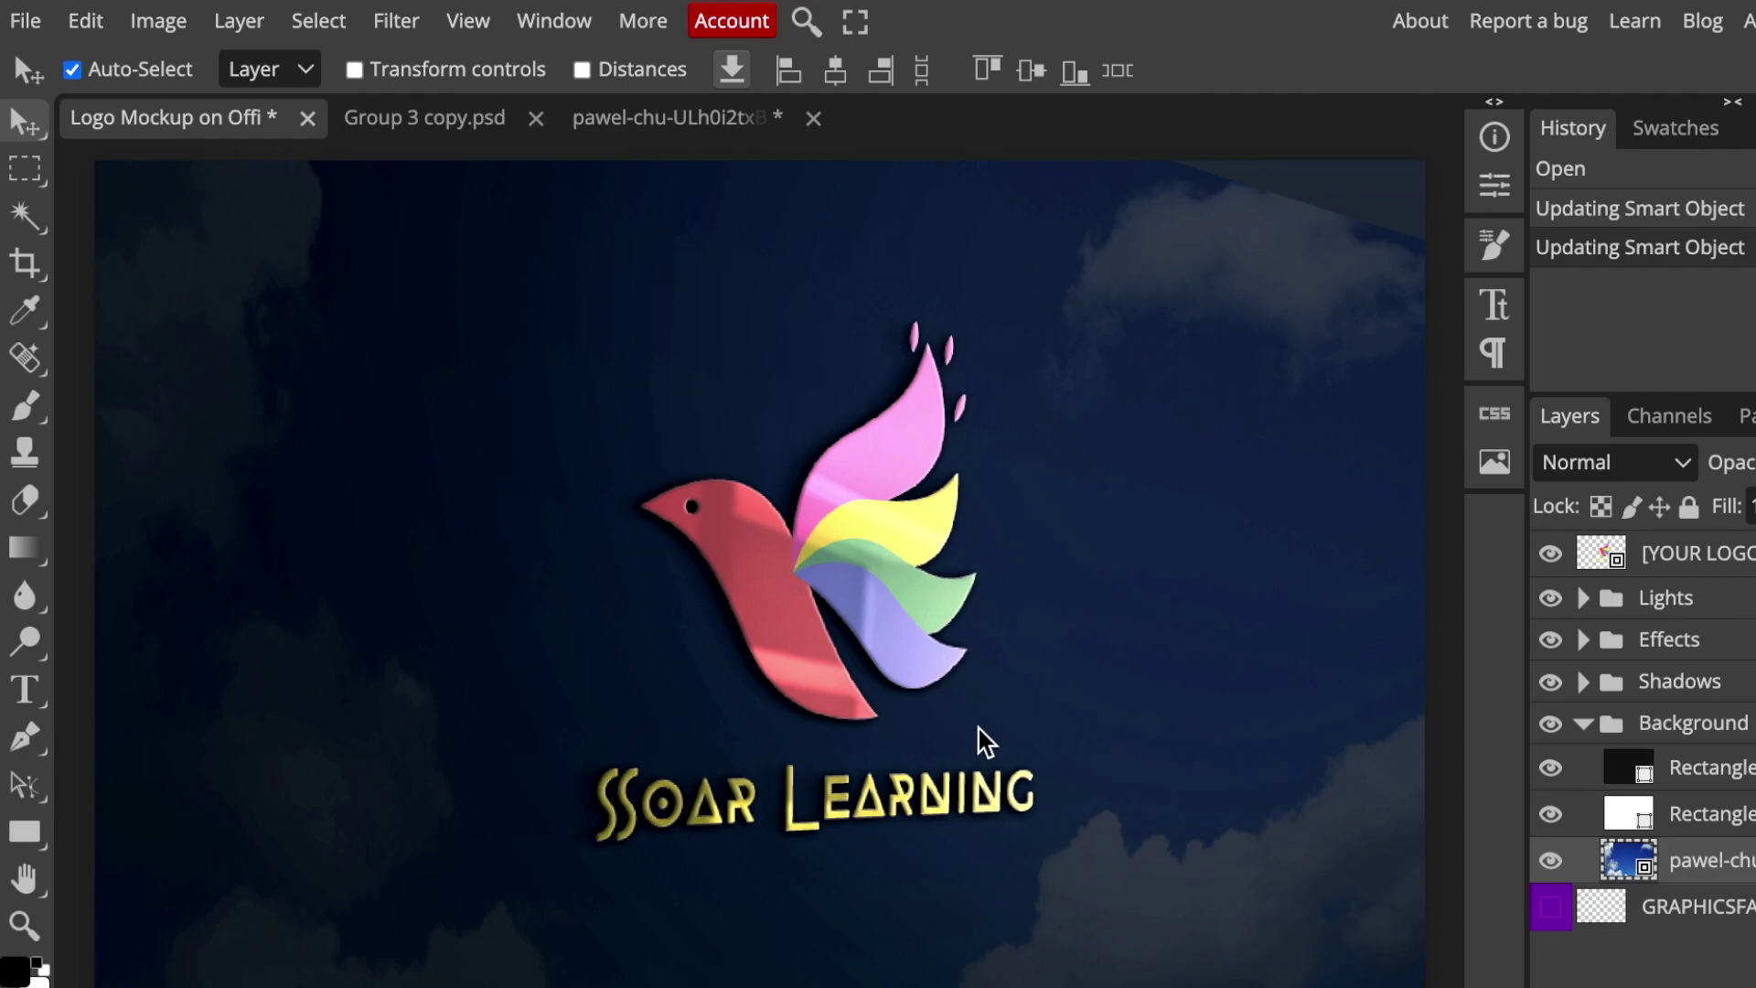
- Turn off the mockup's Background group, leaving the bird logo on transparency
left_click(1550, 723)
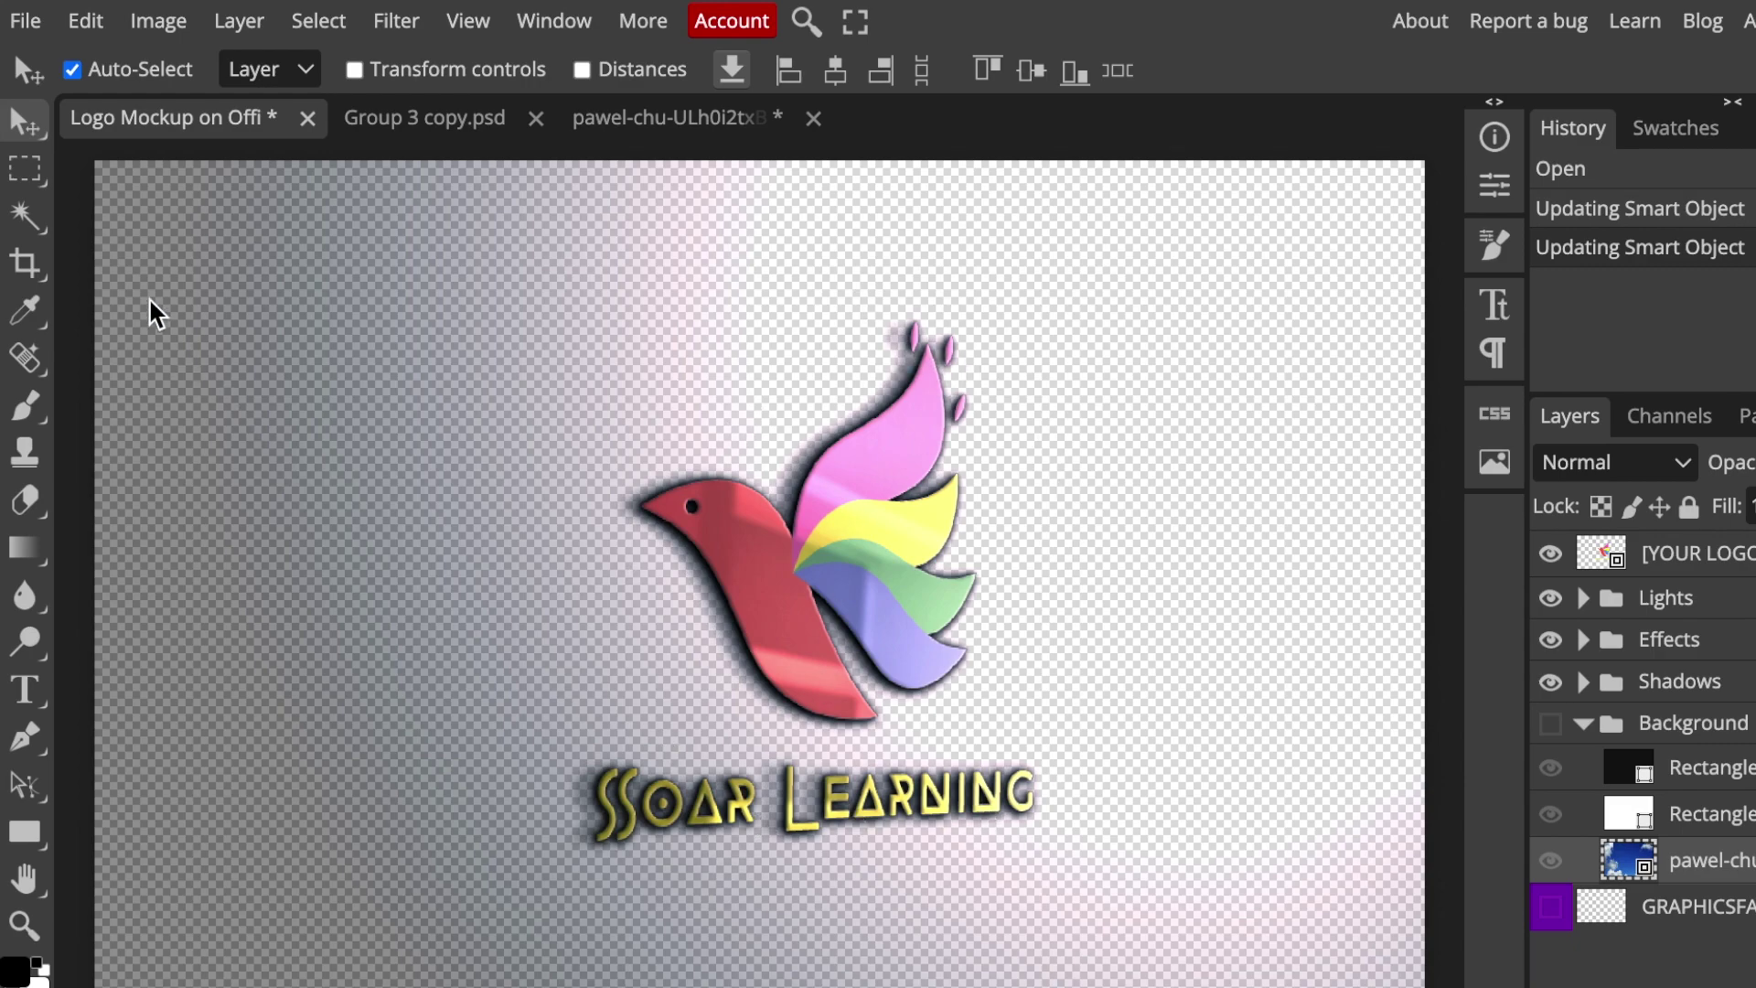
- Export the mockup as a JPG with width 700 px (700 × 485) at 70% quality
left_click(25, 21)
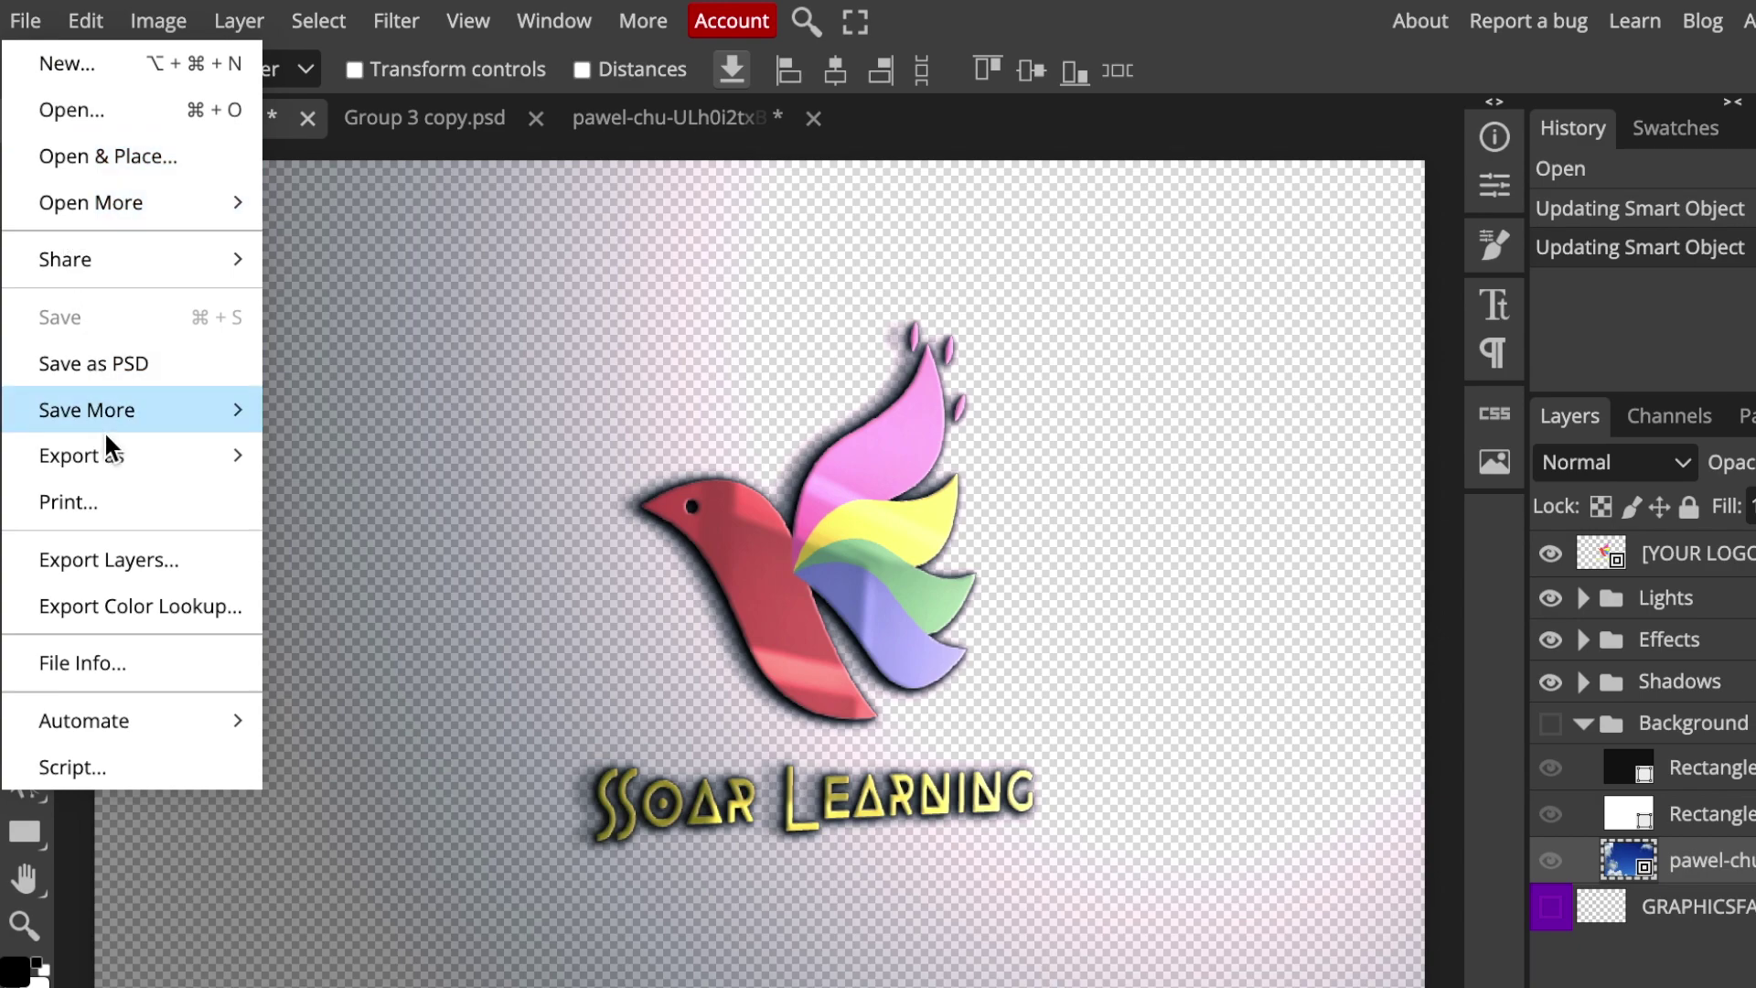
mouse_move(118, 457)
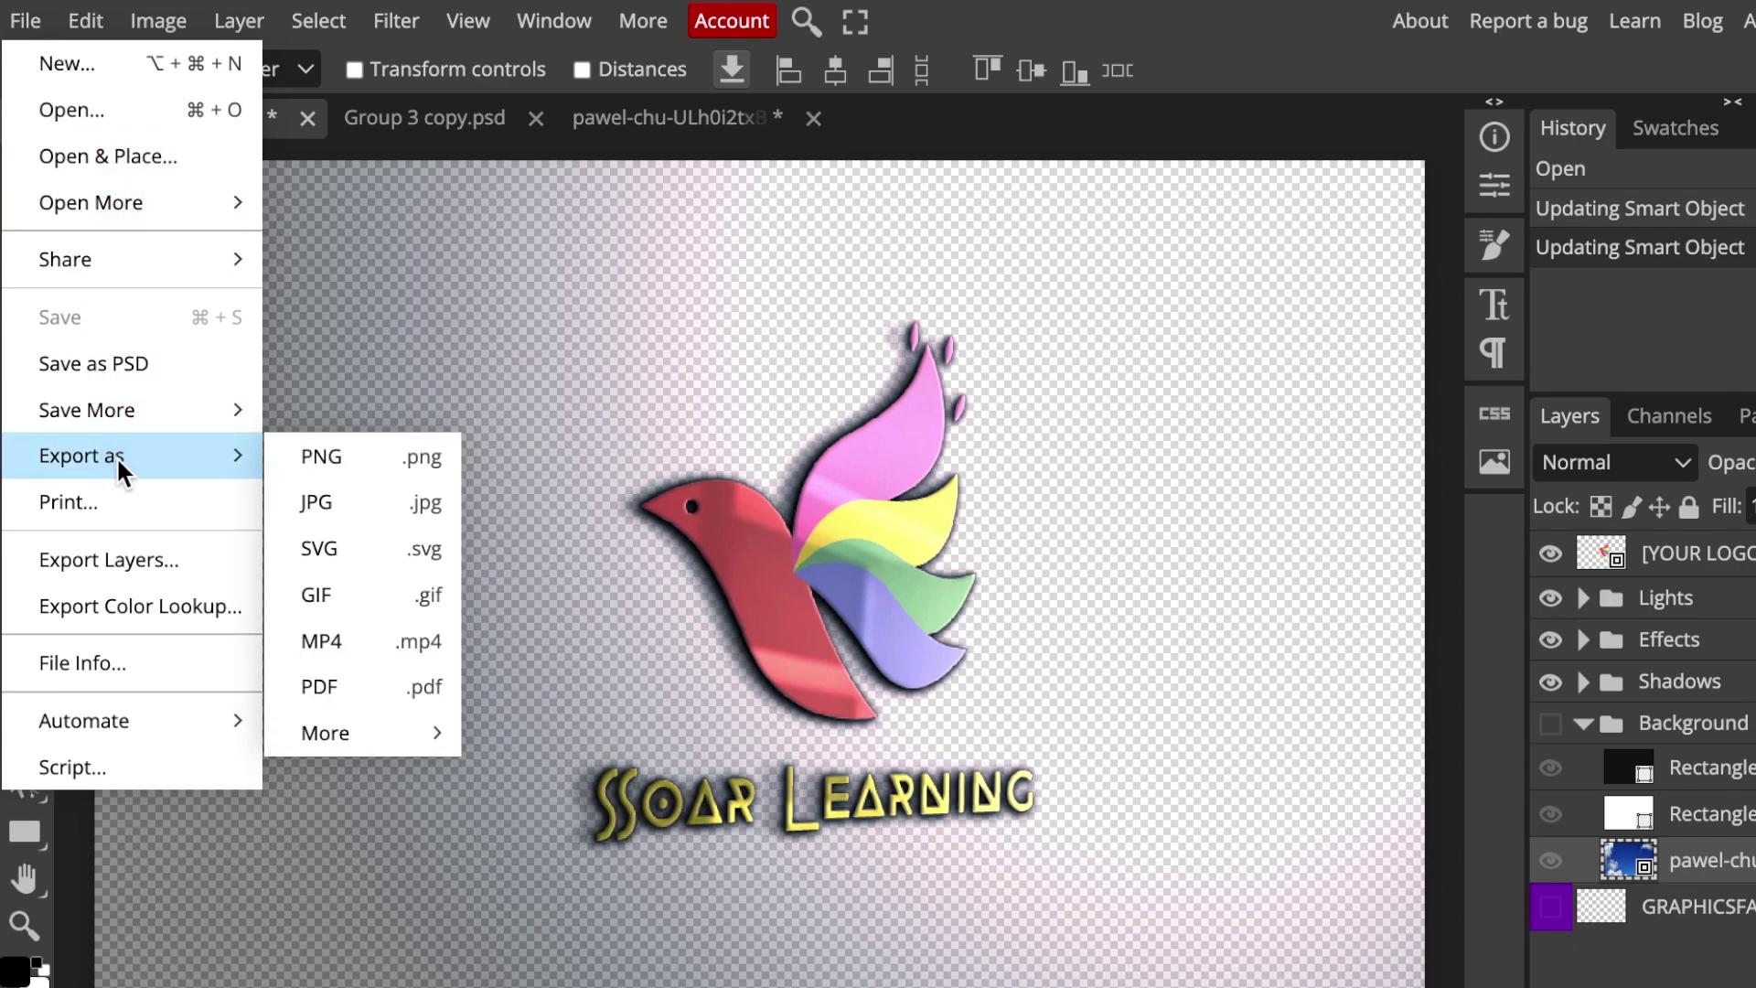
left_click(357, 502)
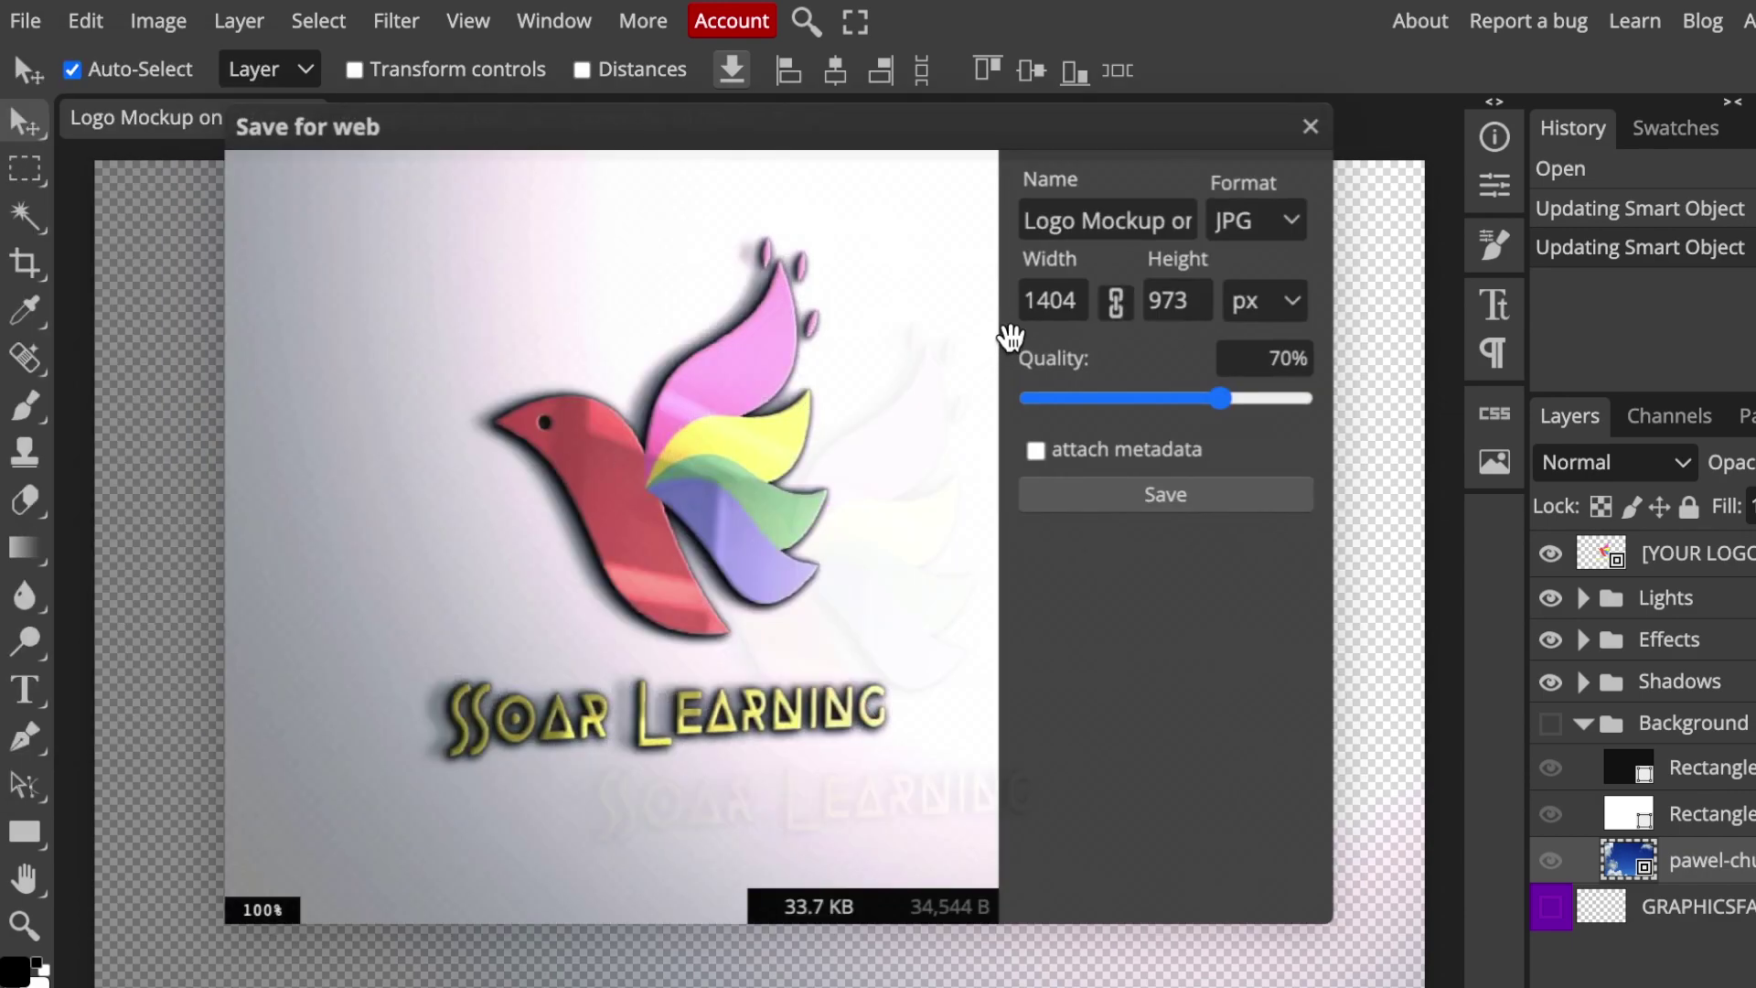
left_click(1078, 302)
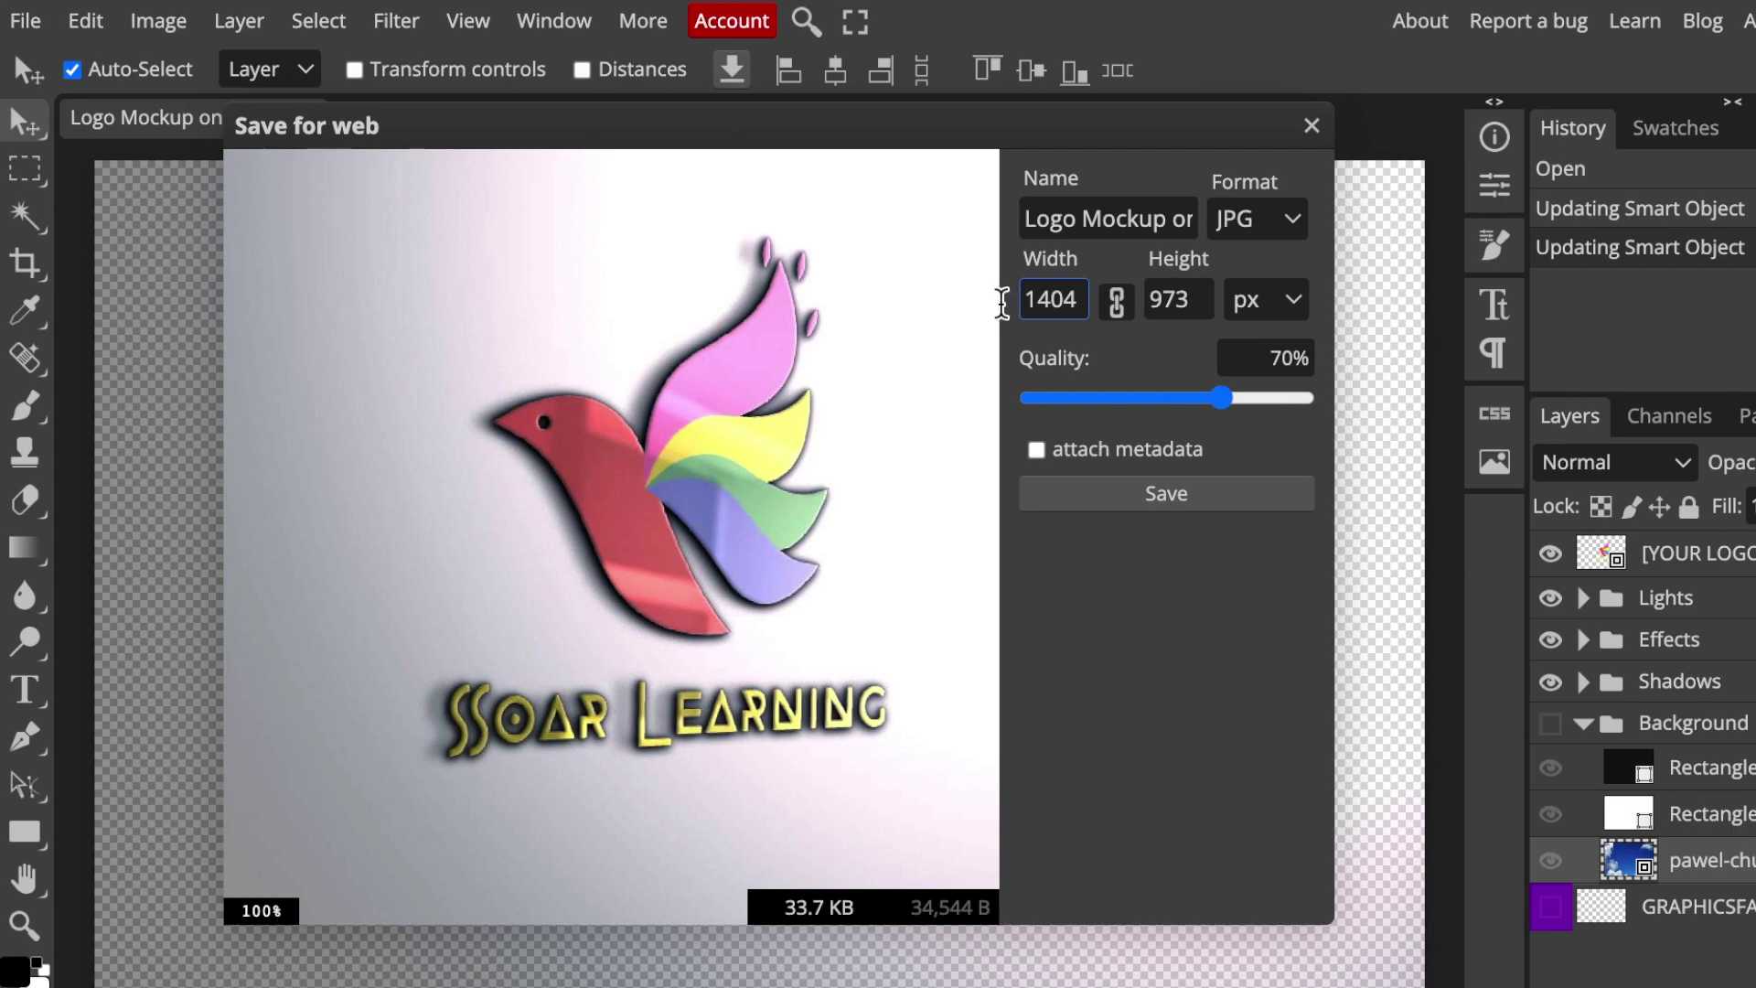
key("ctrl+a")
type("700")
key("Tab")
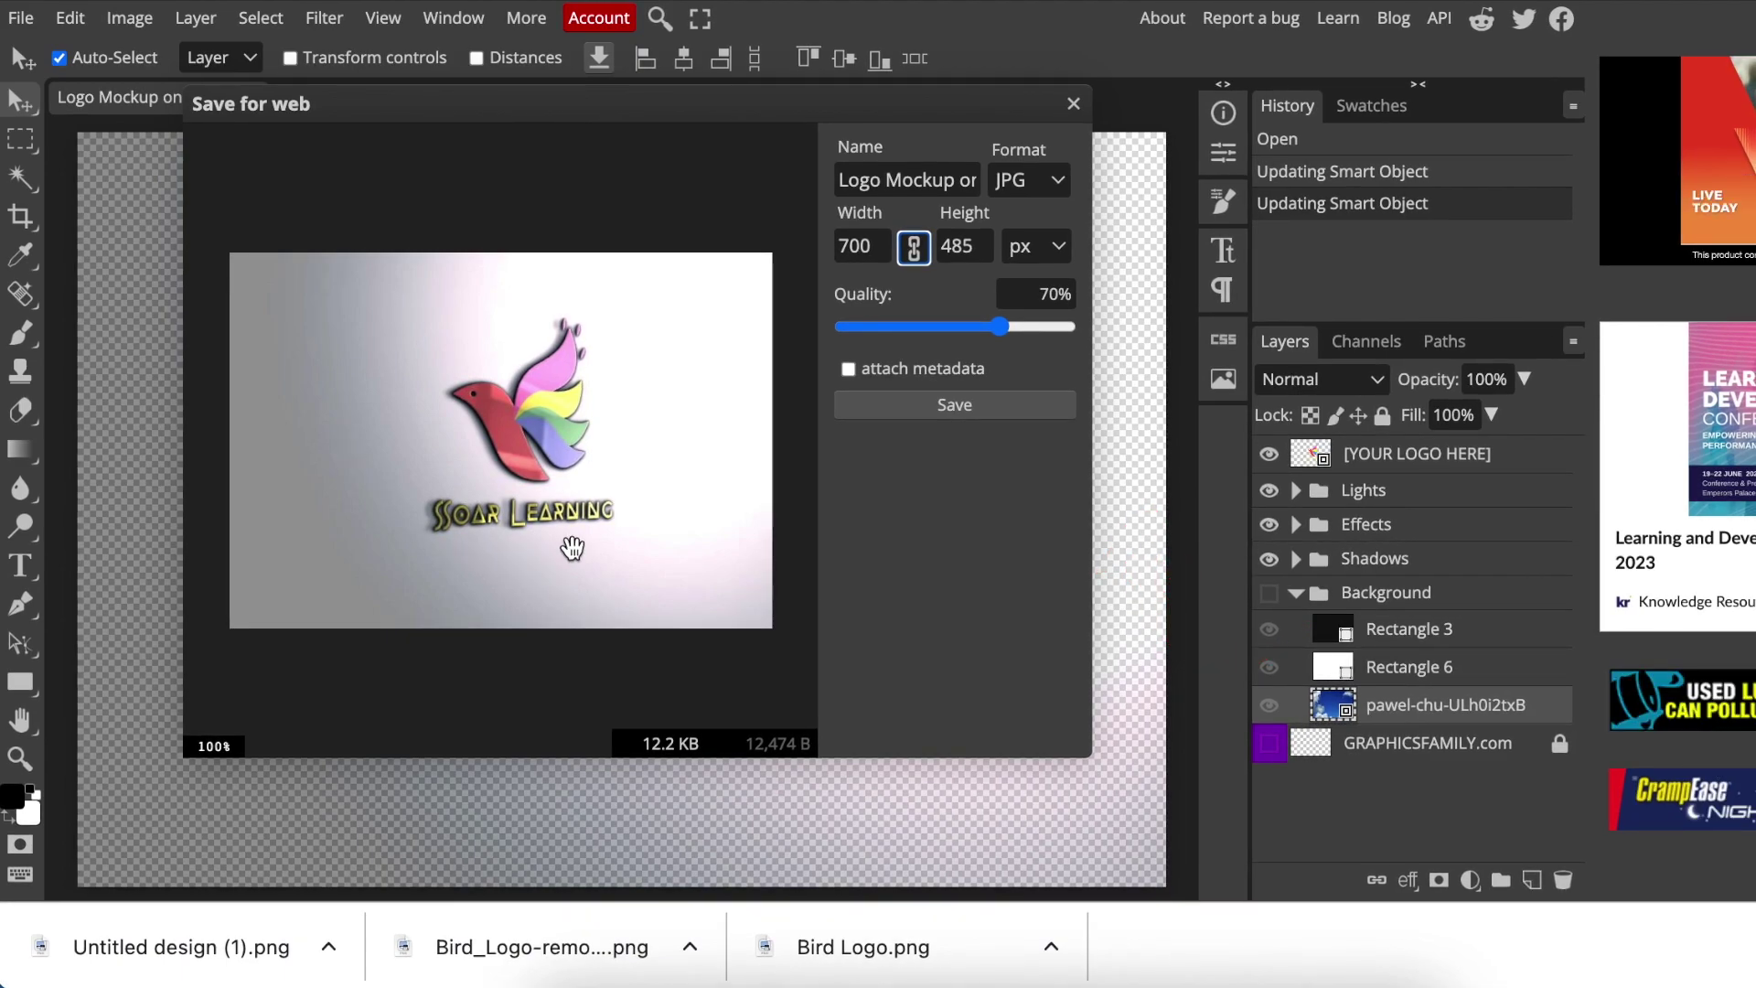
left_click(965, 404)
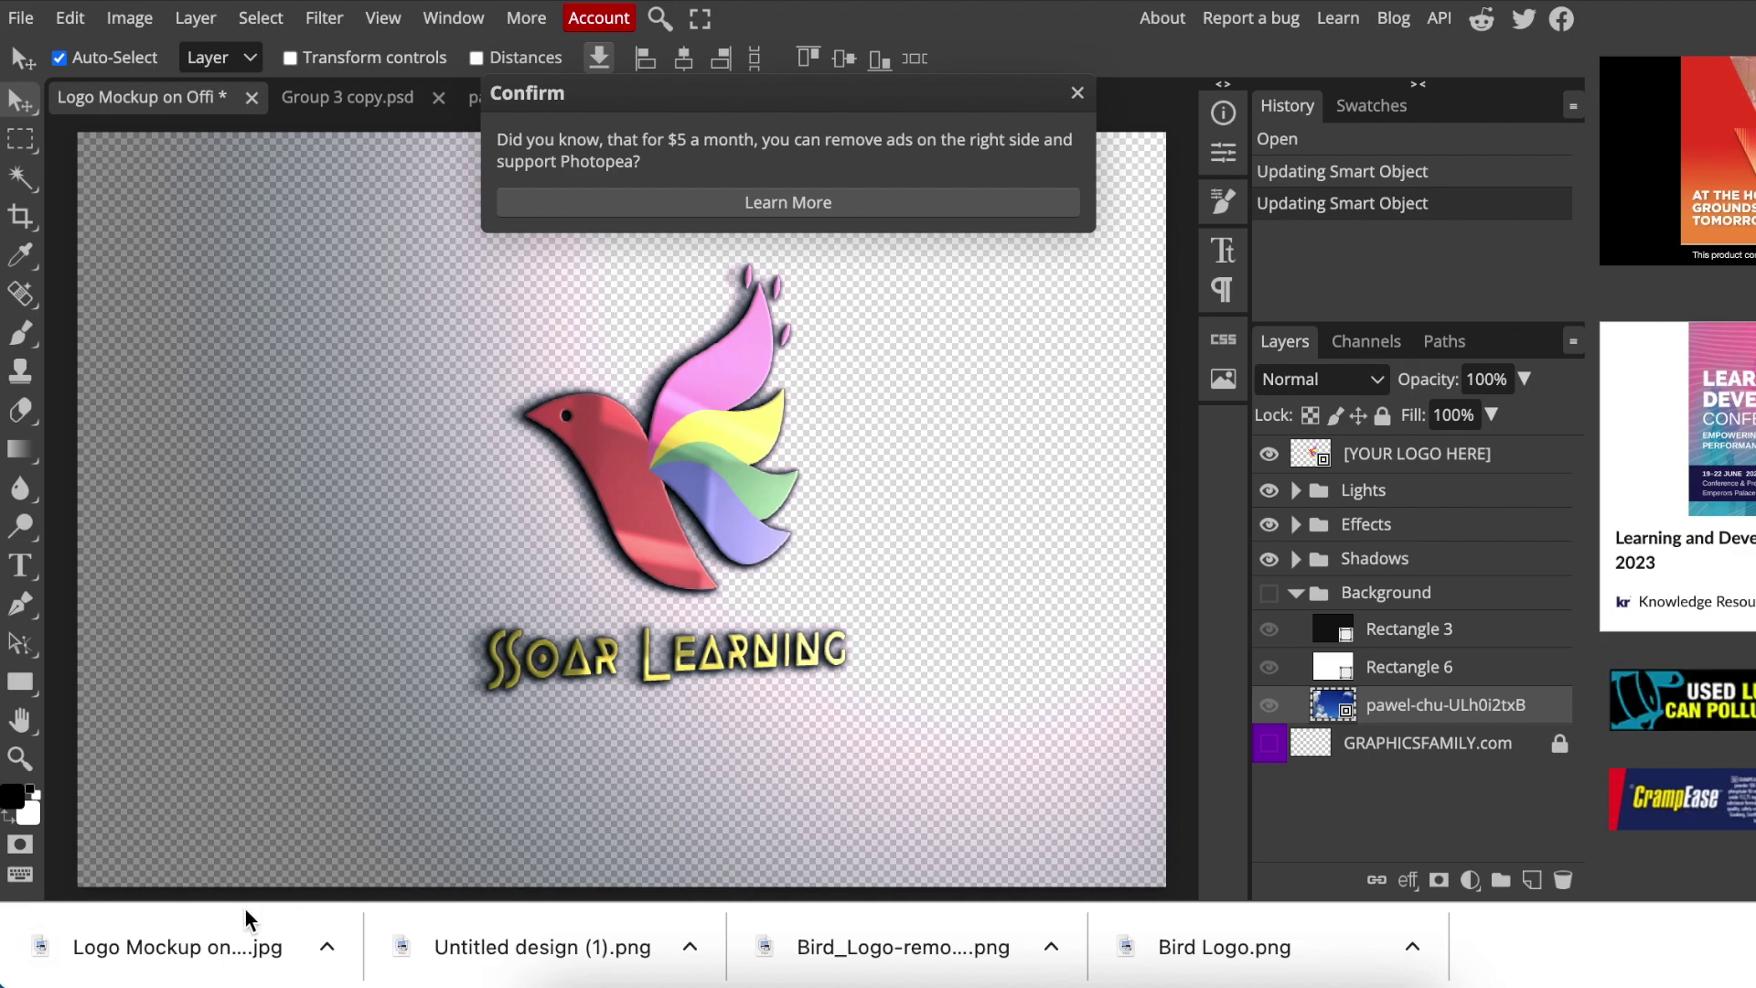
- Open the downloaded 'Logo Mockup on Office' JPG in Preview and move its window fully into view
left_click(215, 948)
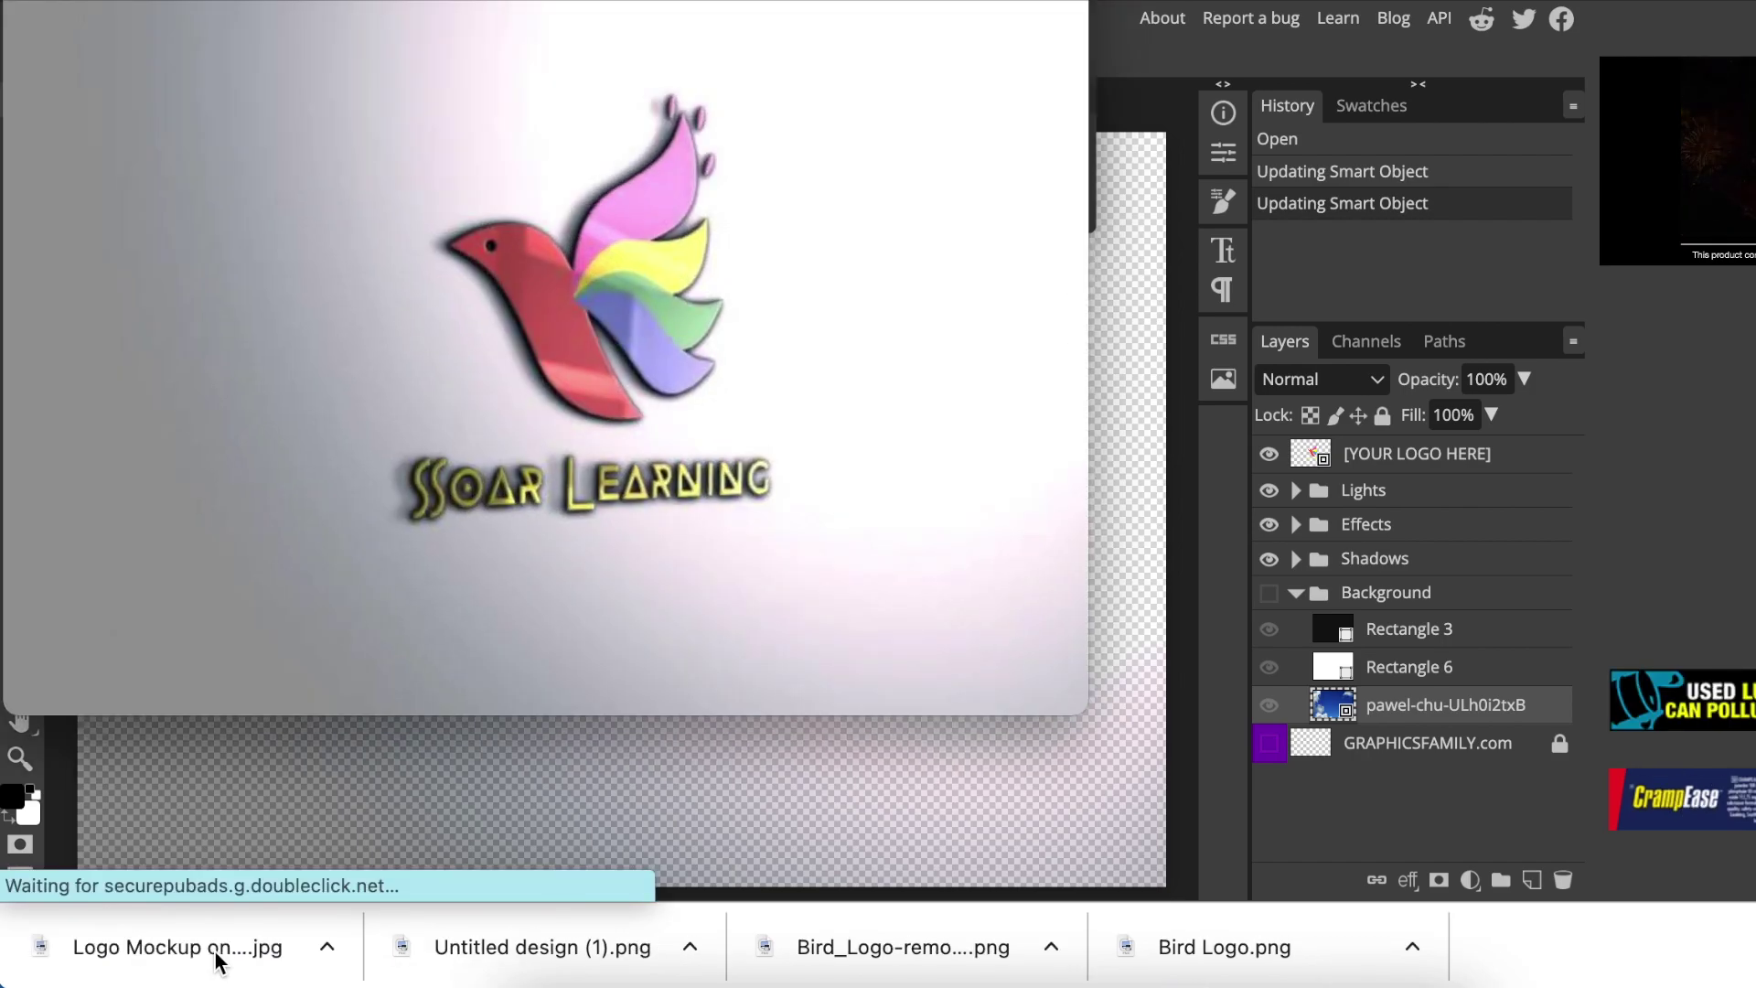
left_click_drag(528, 0, 829, 56)
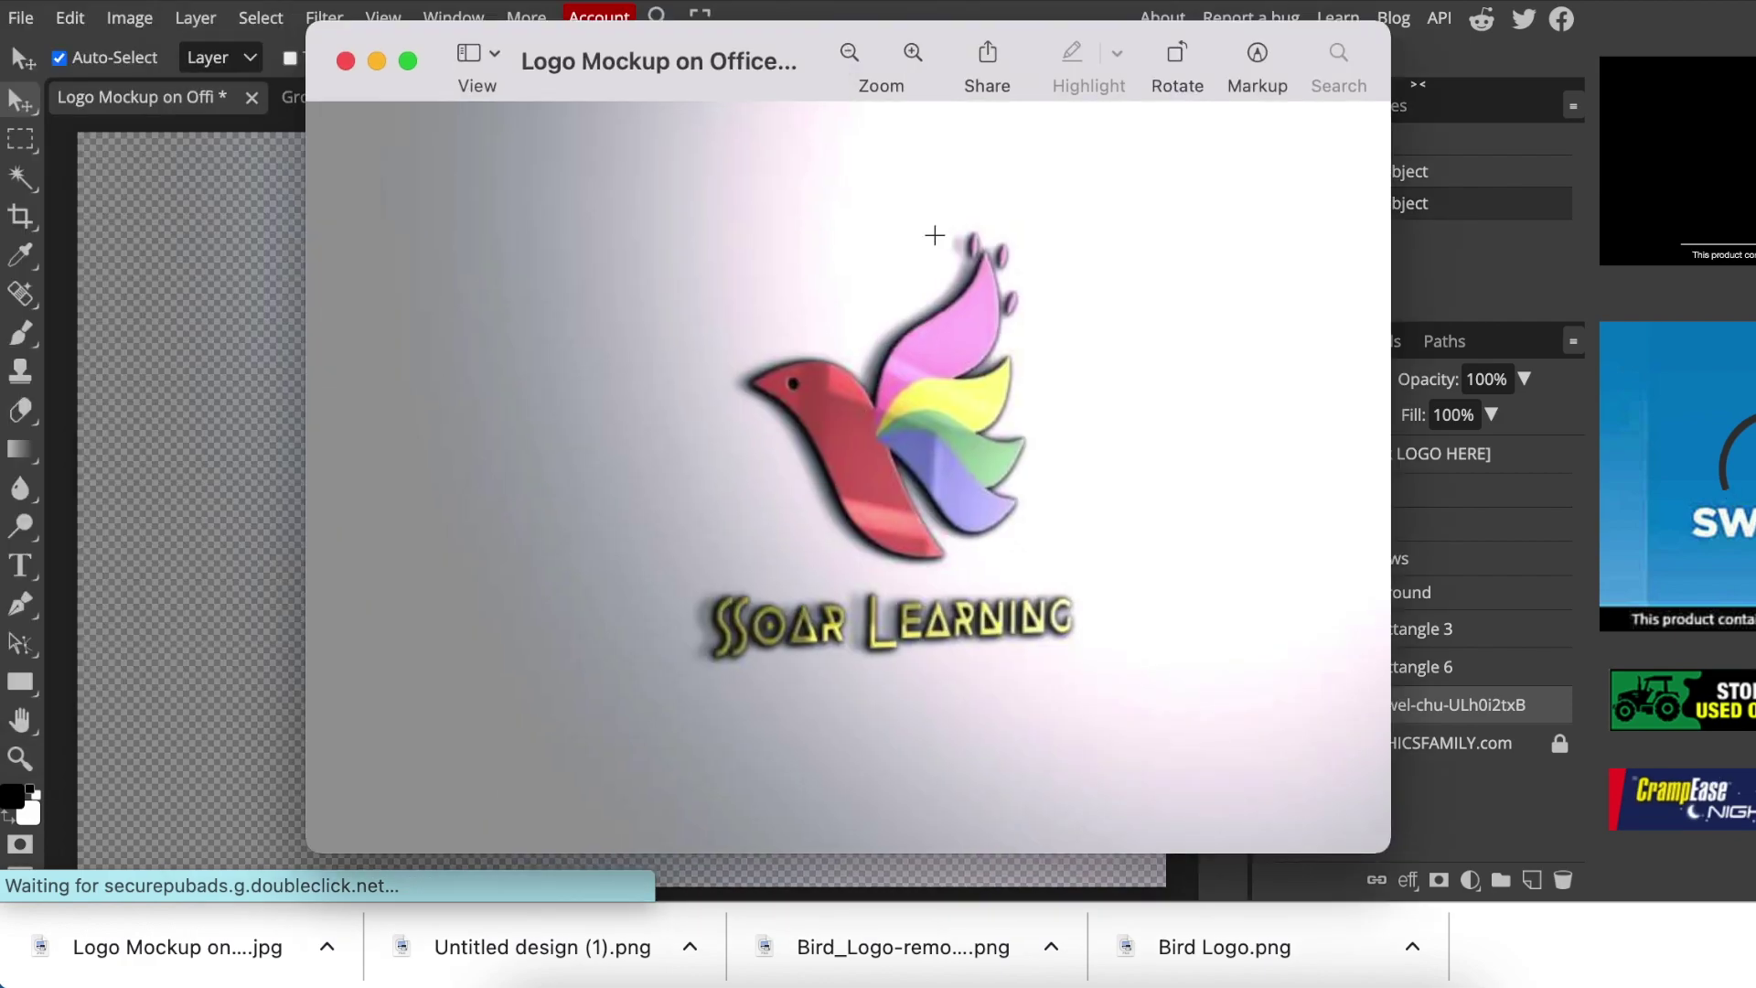